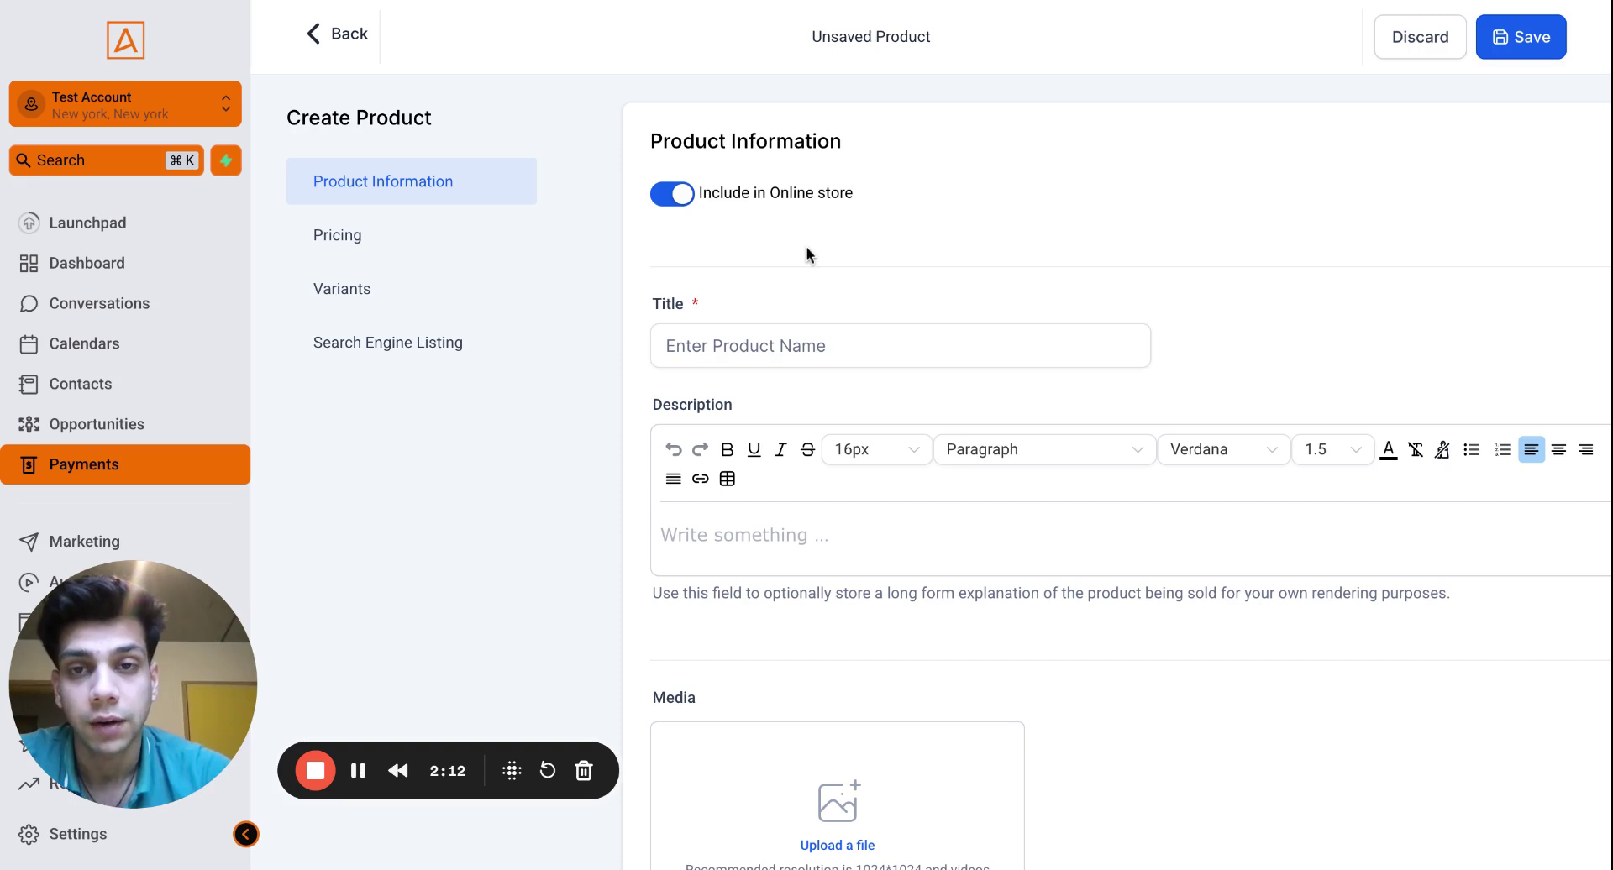
Exclude the new product from the online store
click(674, 195)
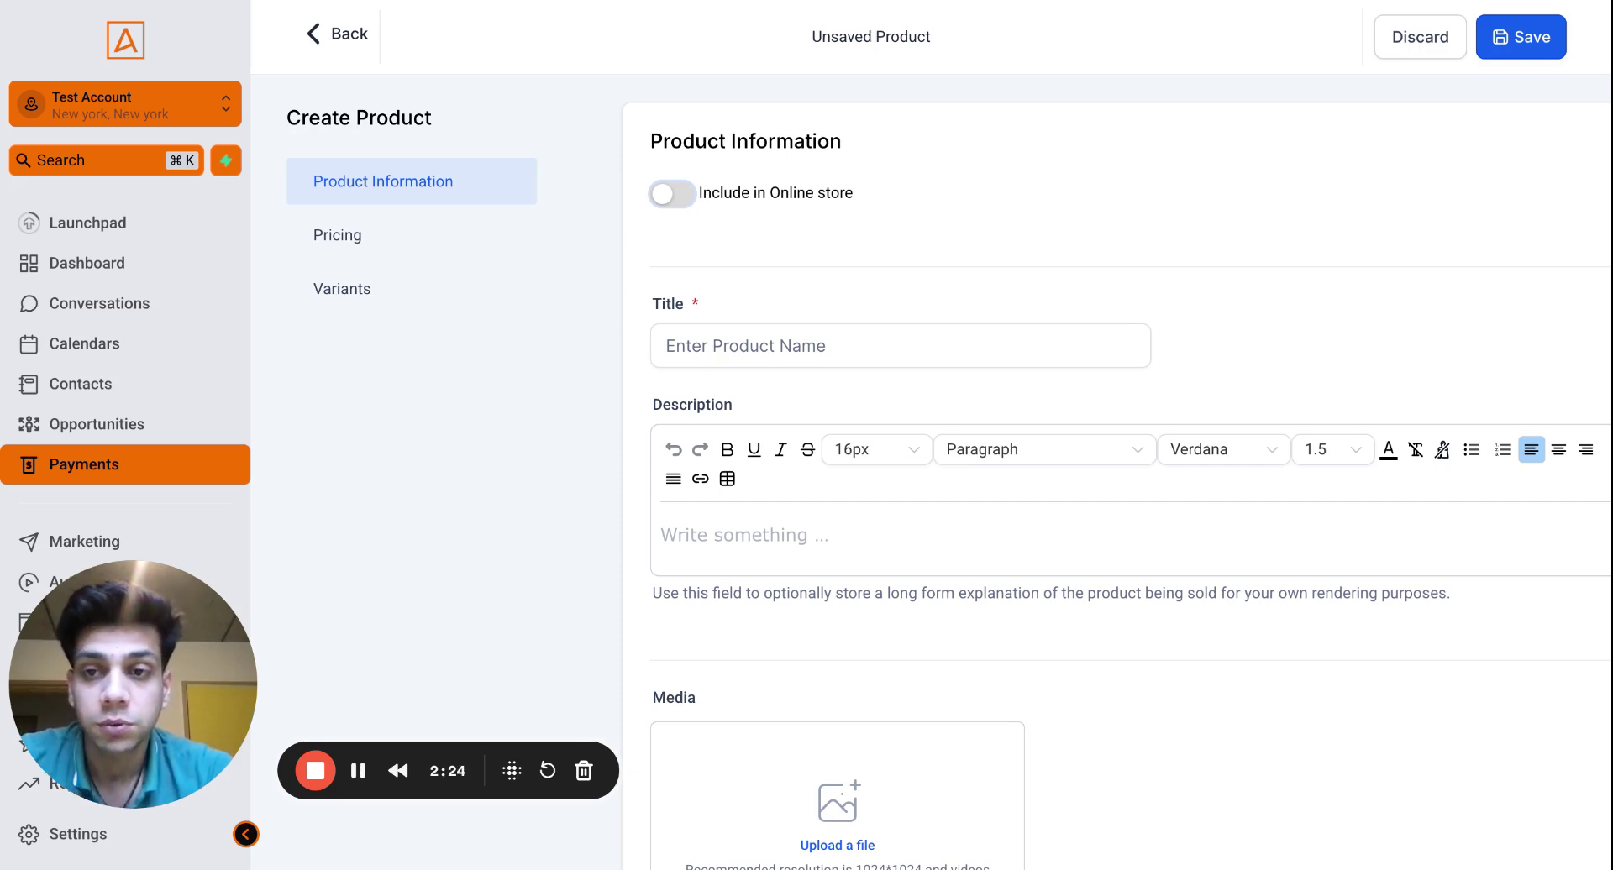
Examine the product's title, description, media, label and tax settings, including the available tax categories
scroll(882, 472, down, 2)
click(835, 217)
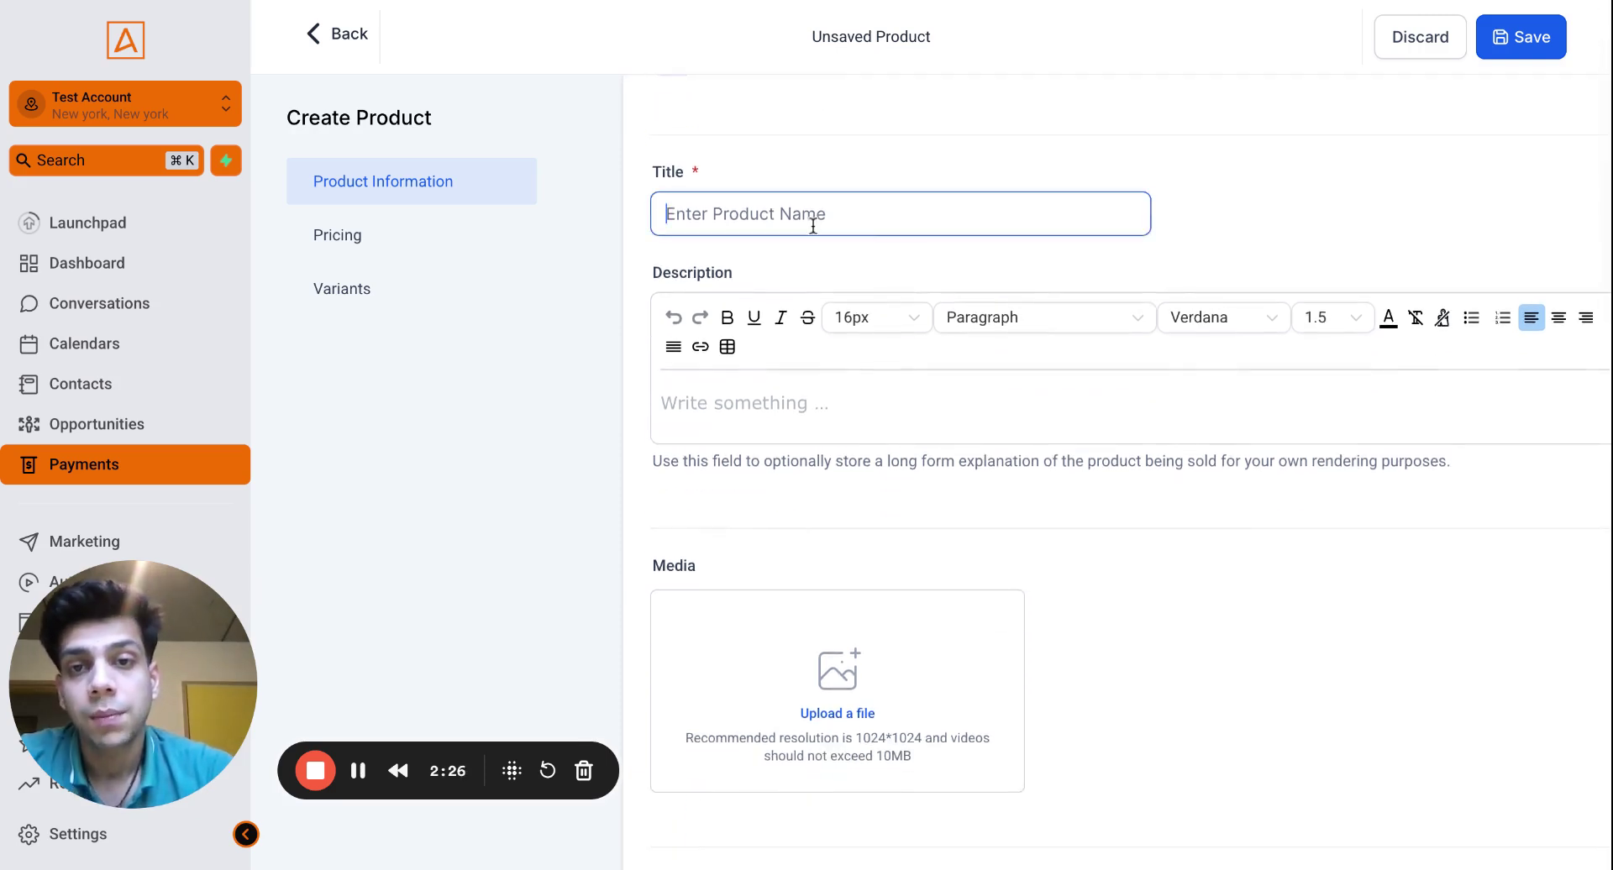
click(811, 409)
scroll(811, 409, down, 4)
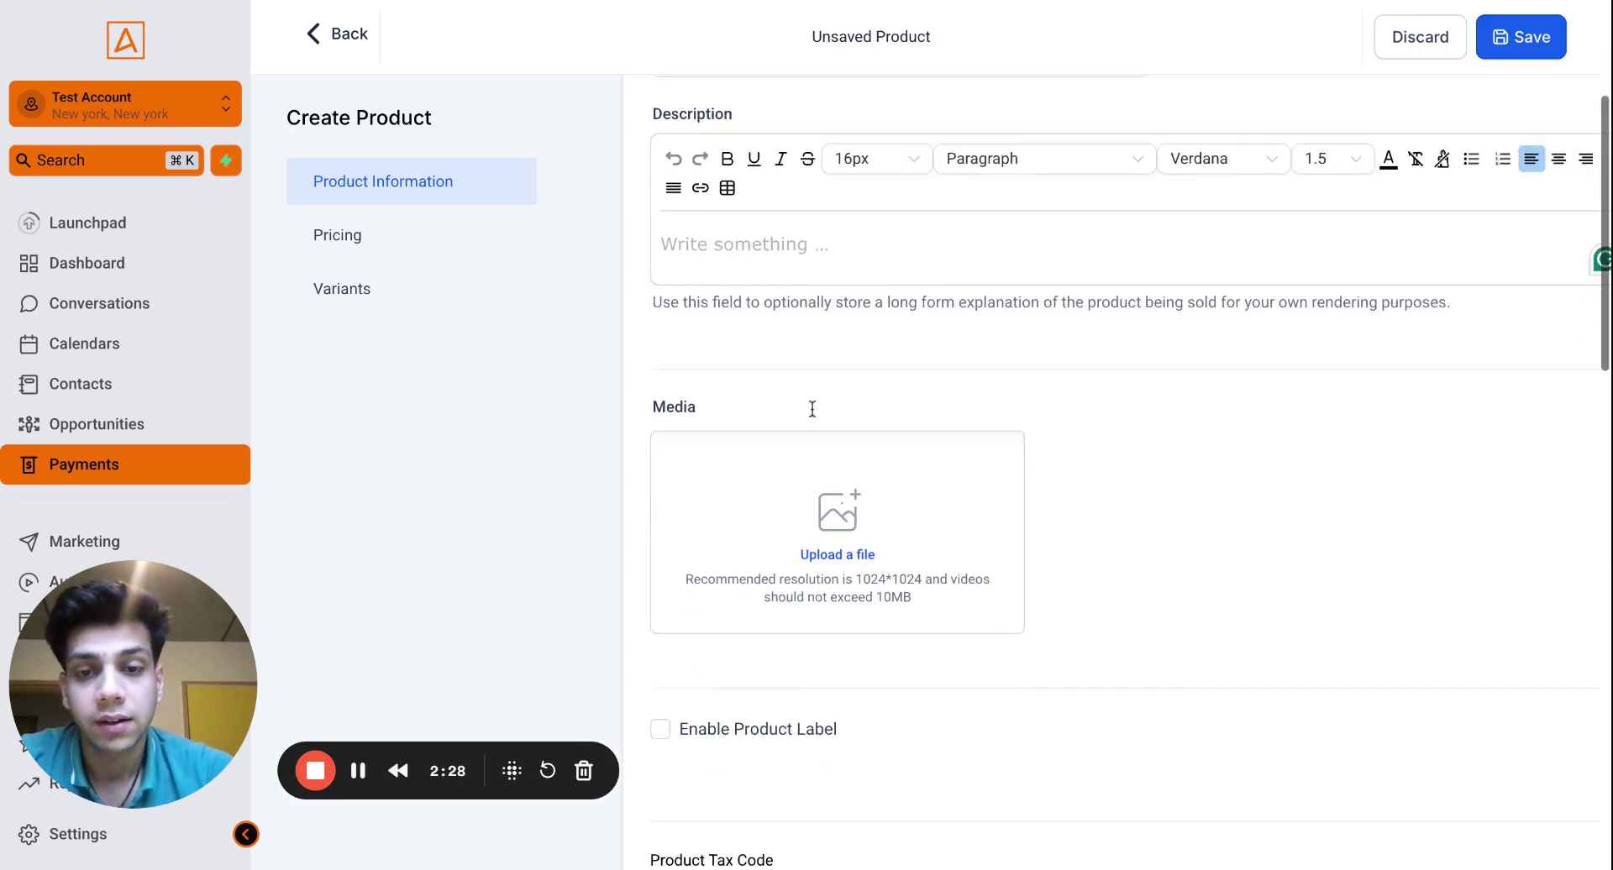
scroll(853, 380, down, 4)
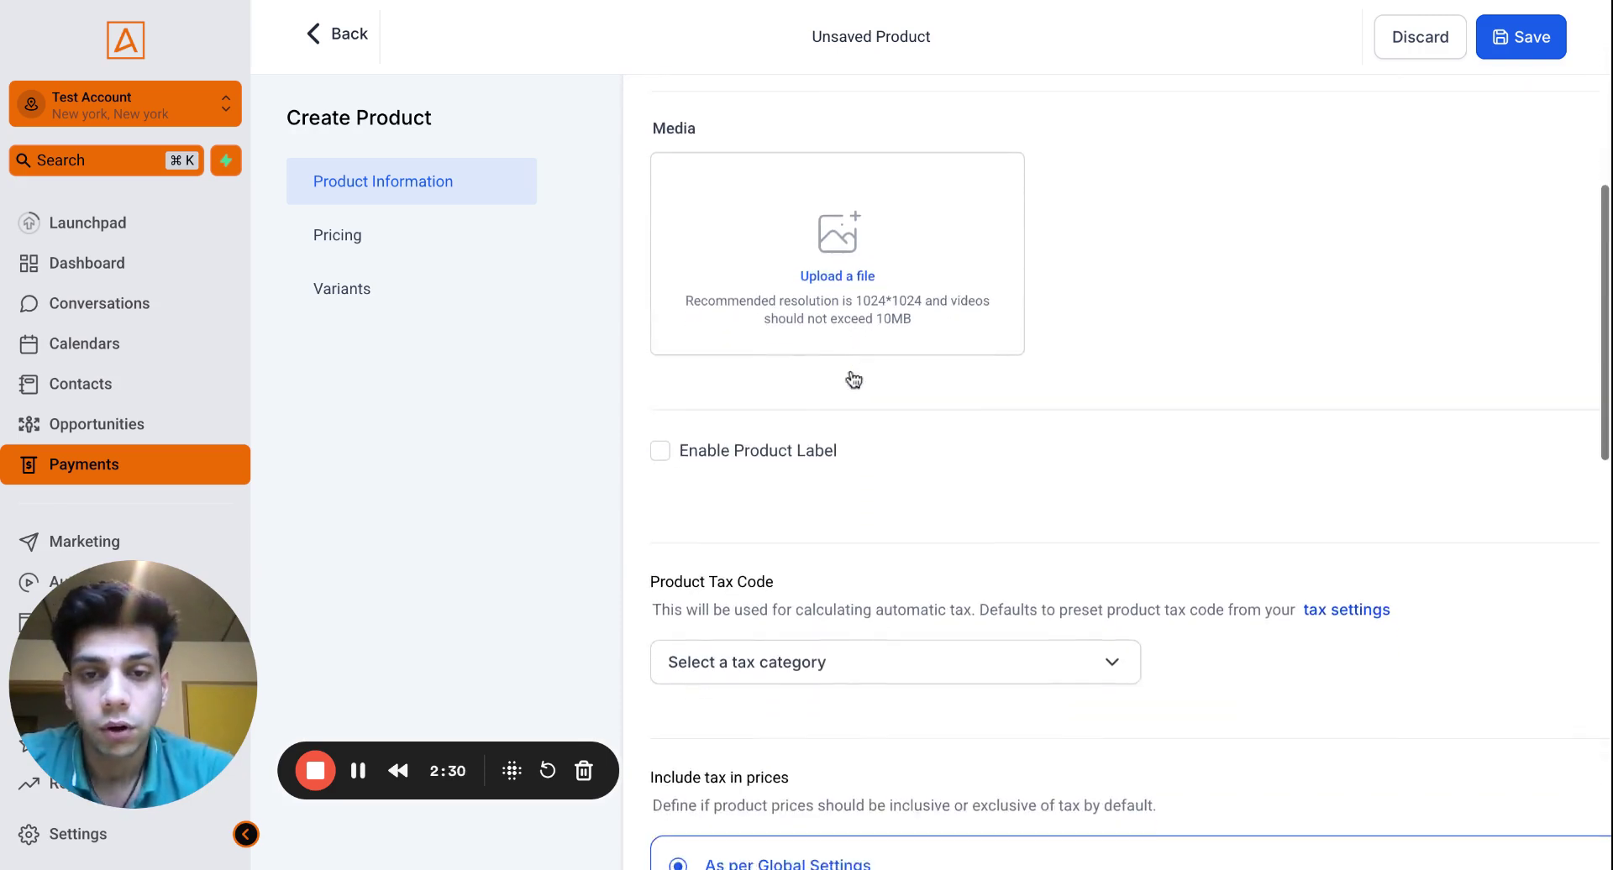
scroll(723, 168, down, 1)
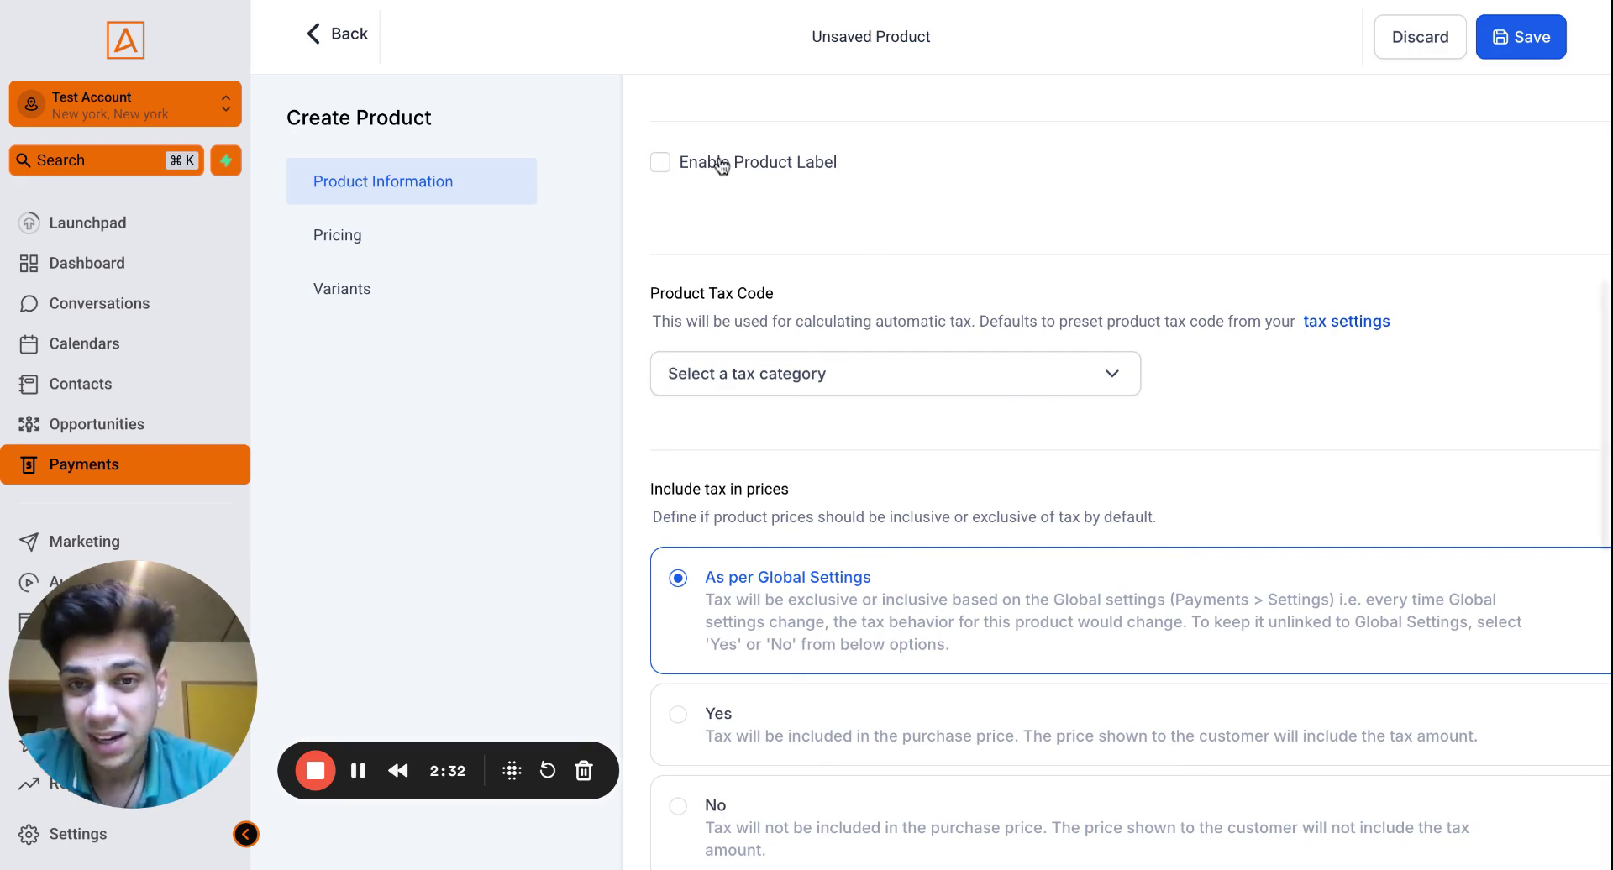
scroll(720, 170, down, 1)
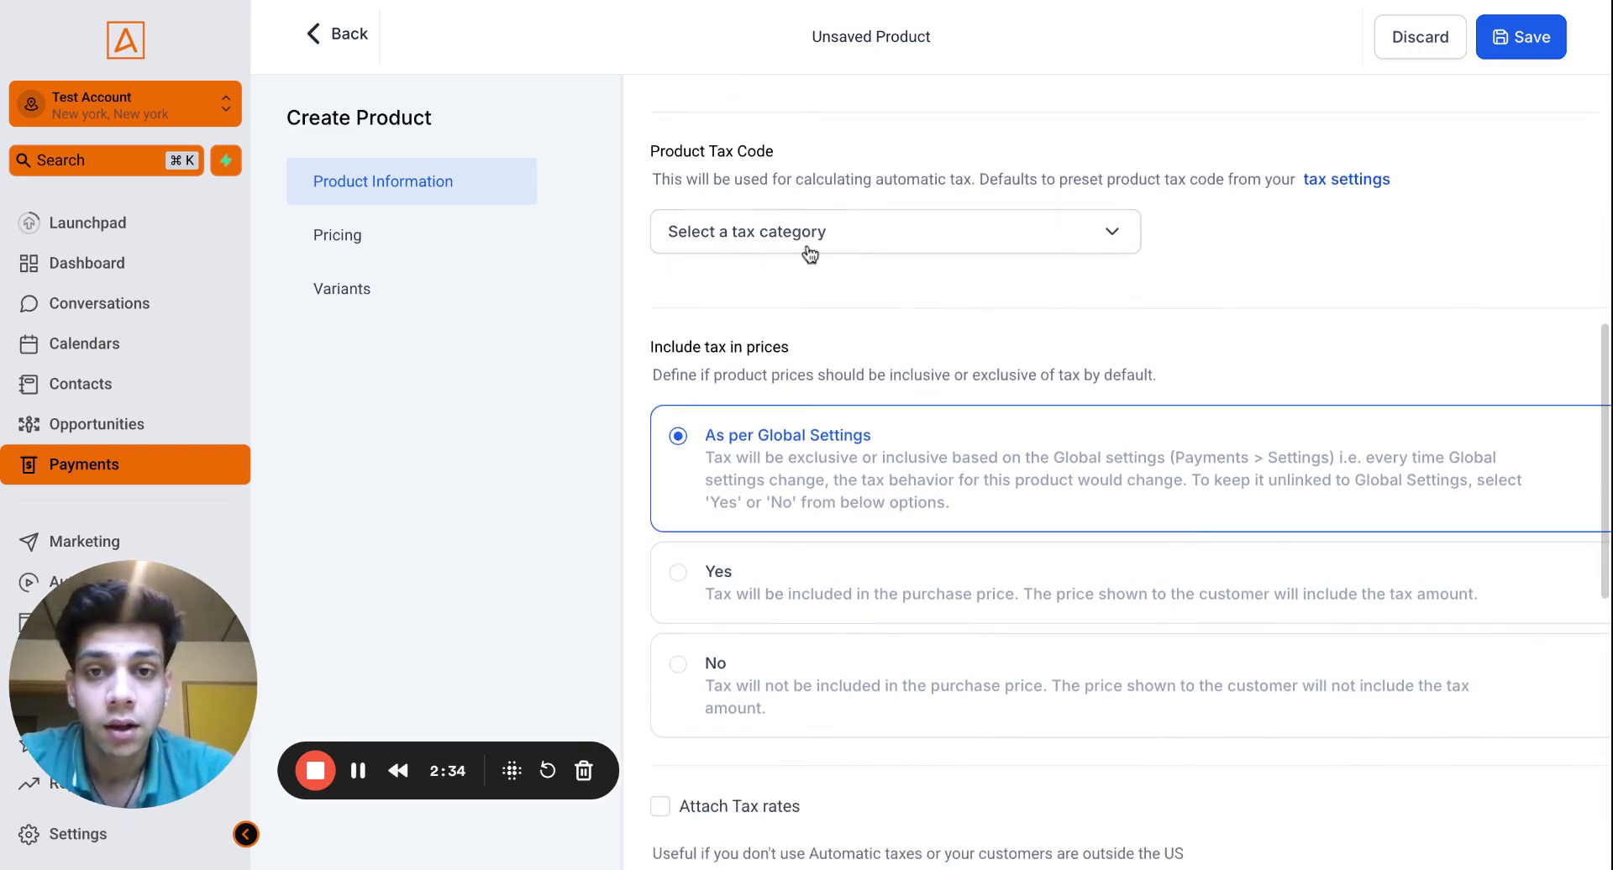
click(809, 248)
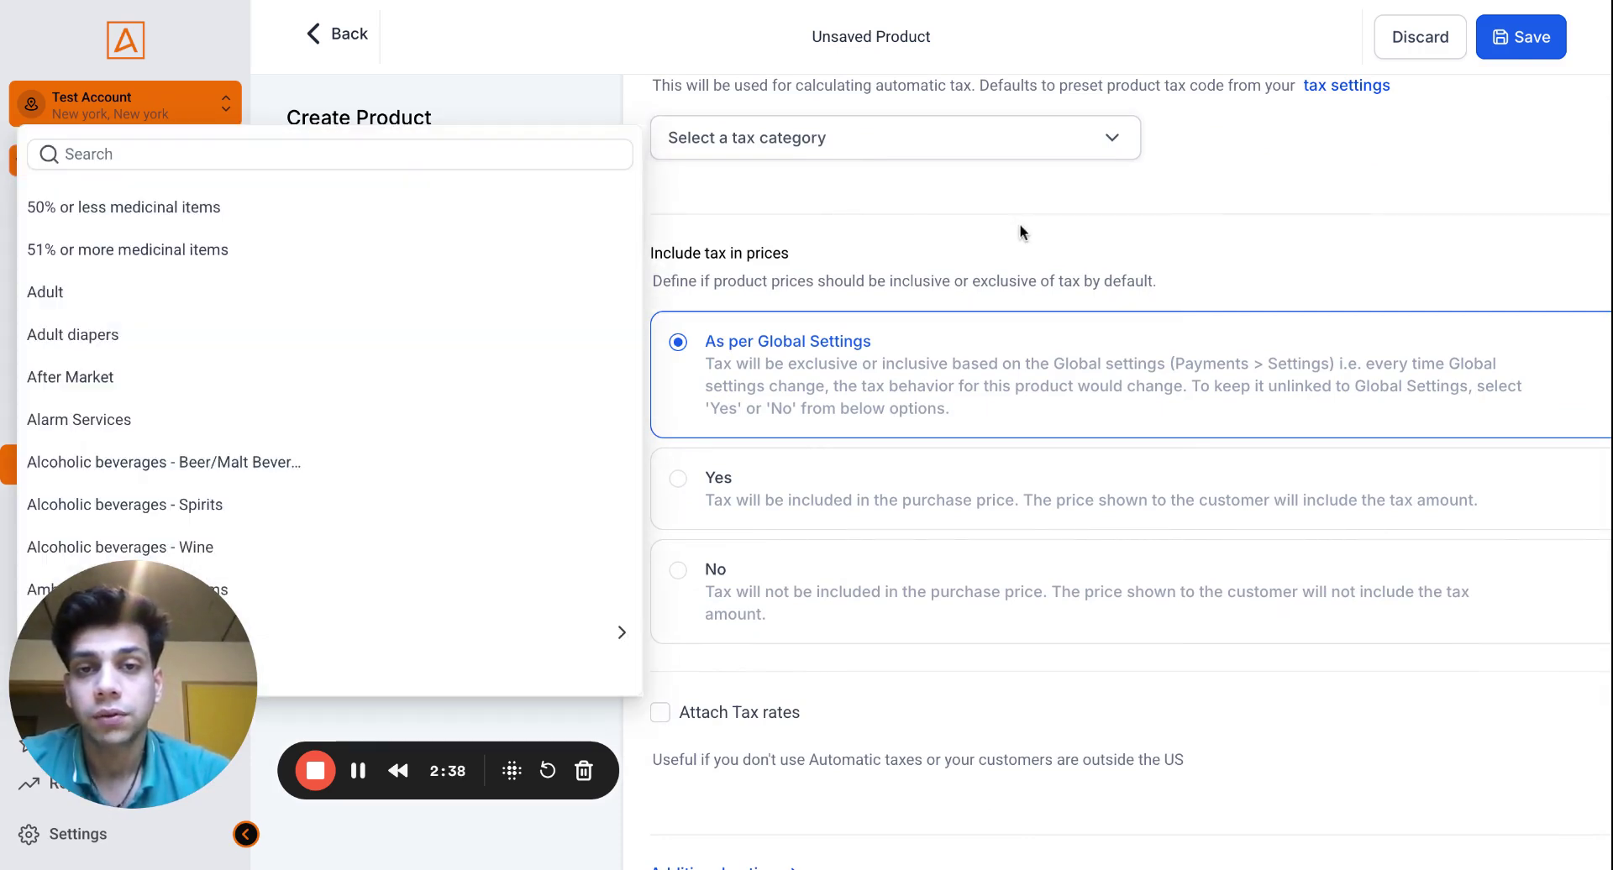
click(1020, 227)
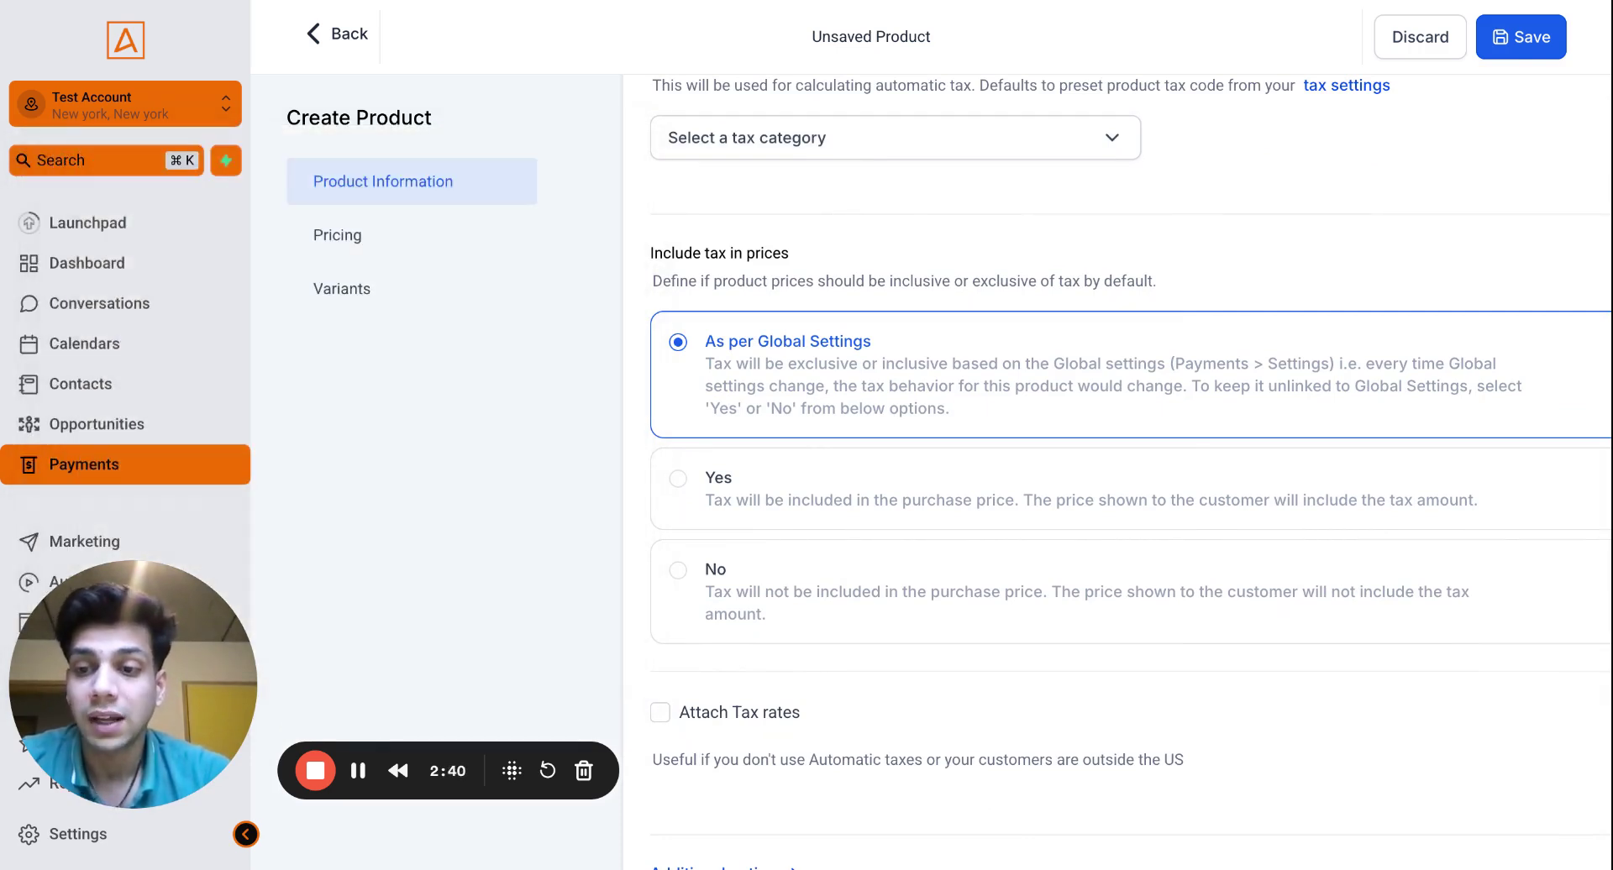
scroll(1117, 470, down, 5)
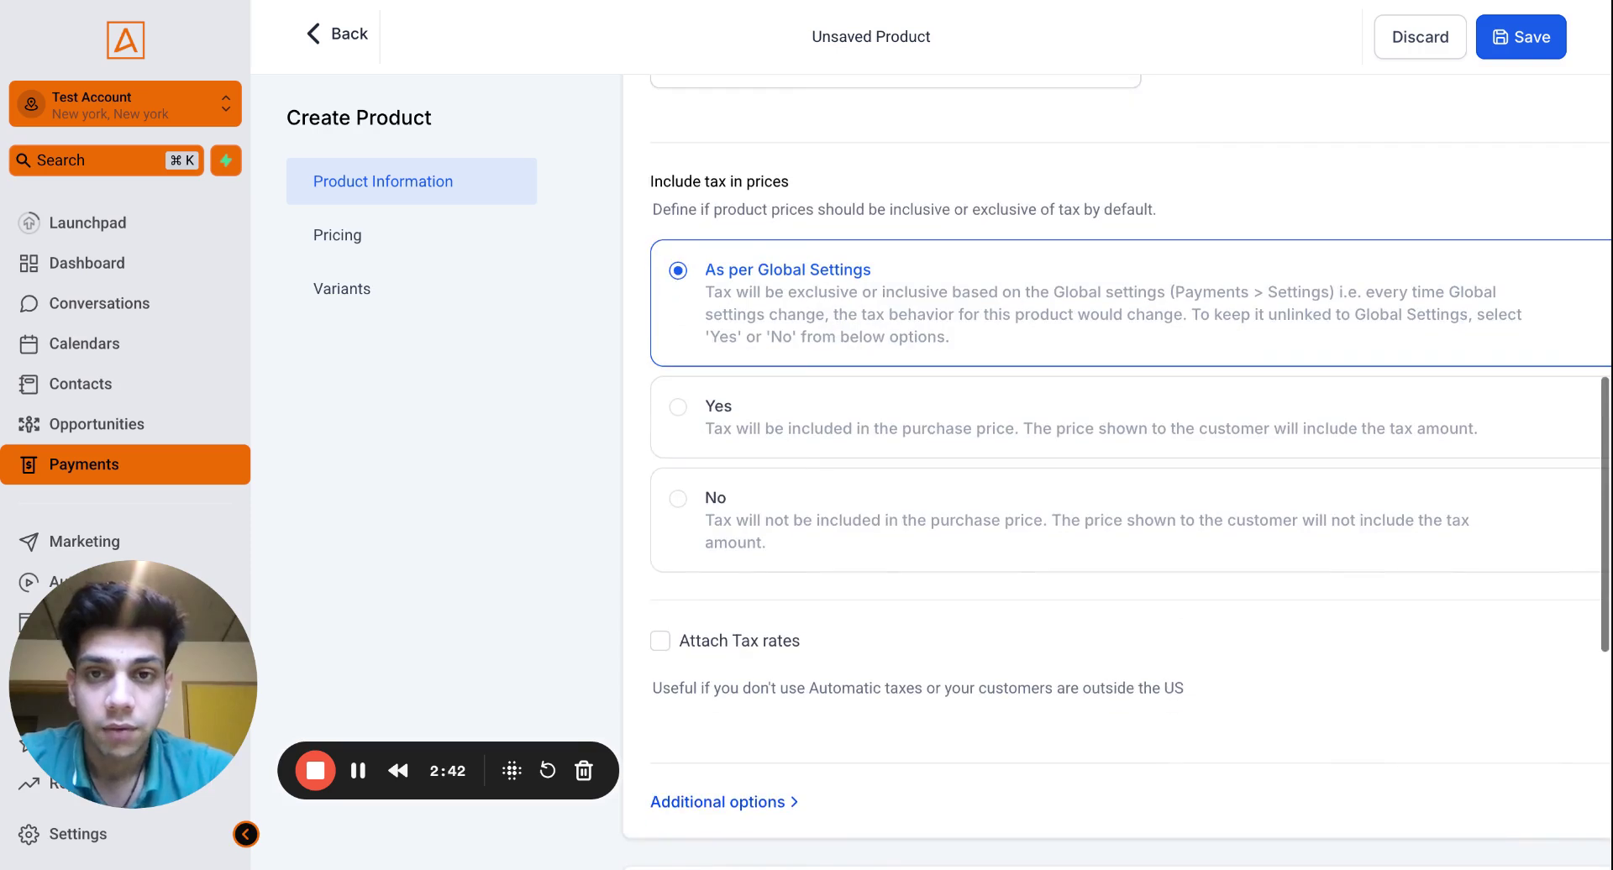
scroll(982, 252, down, 3)
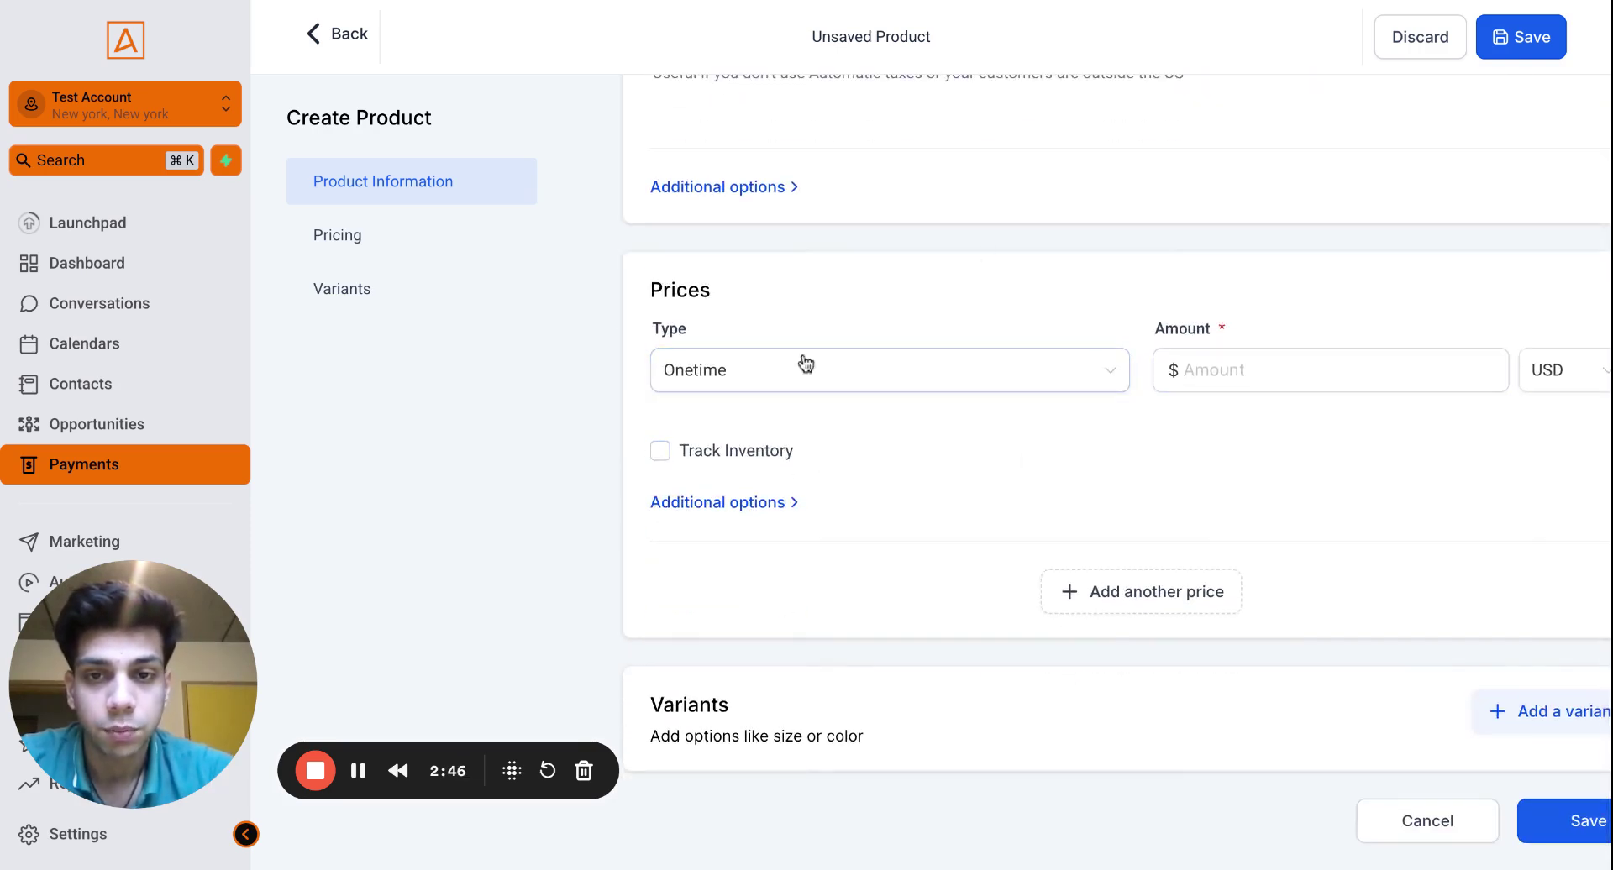
Set the product's price type to Recurring
click(794, 388)
click(714, 466)
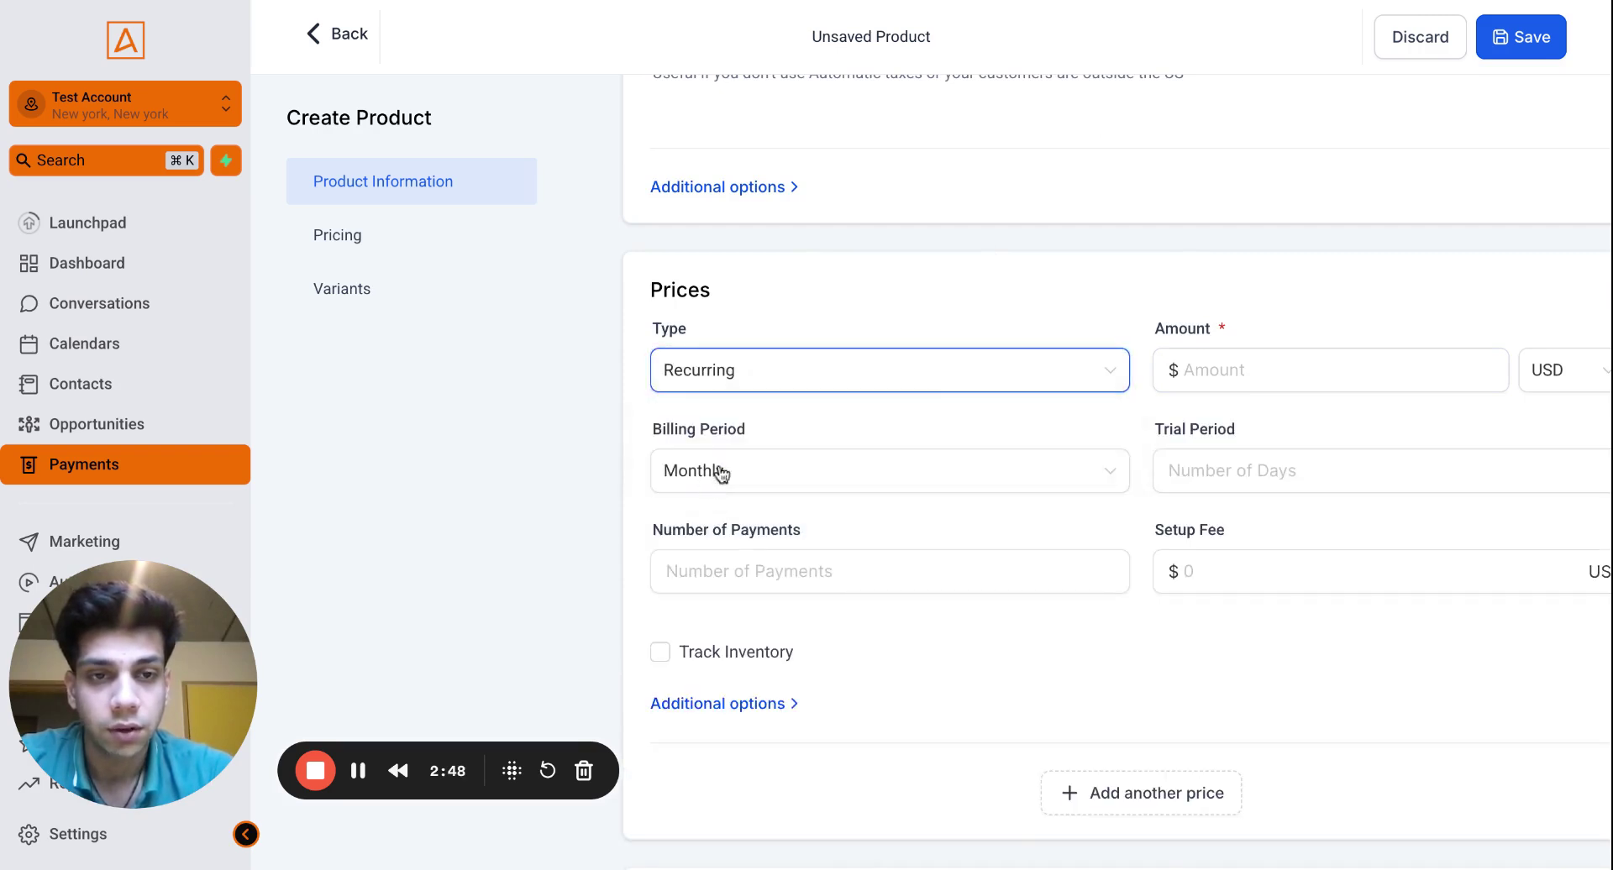
scroll(888, 483, down, 1)
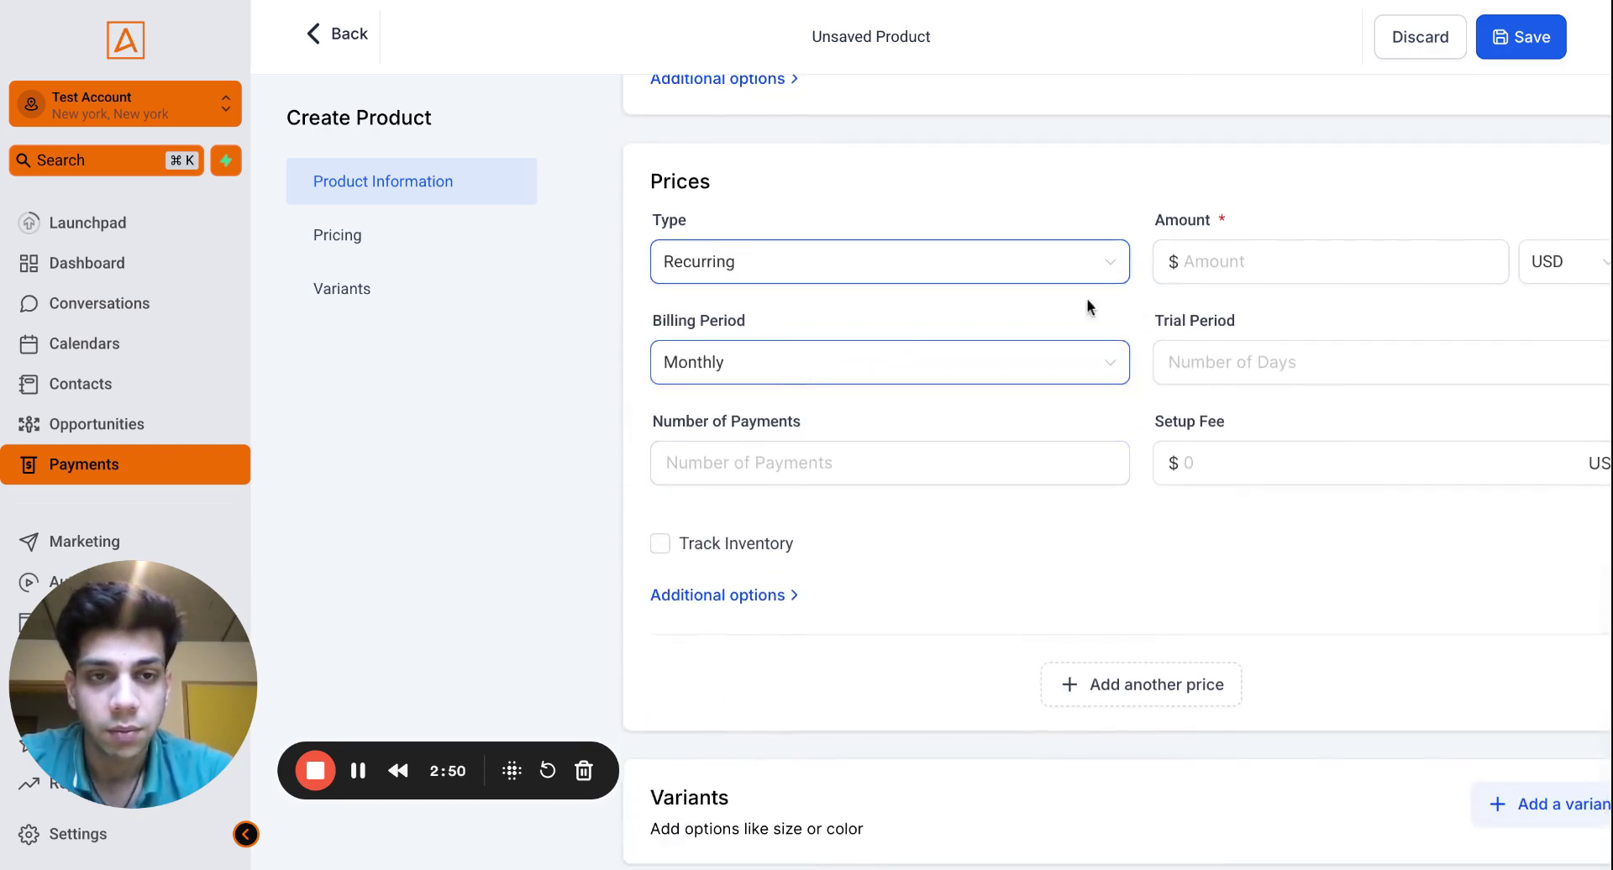
Examine the recurring price's amount, trial period, payments and setup fee fields, and expand its additional options down to the price description
click(1289, 363)
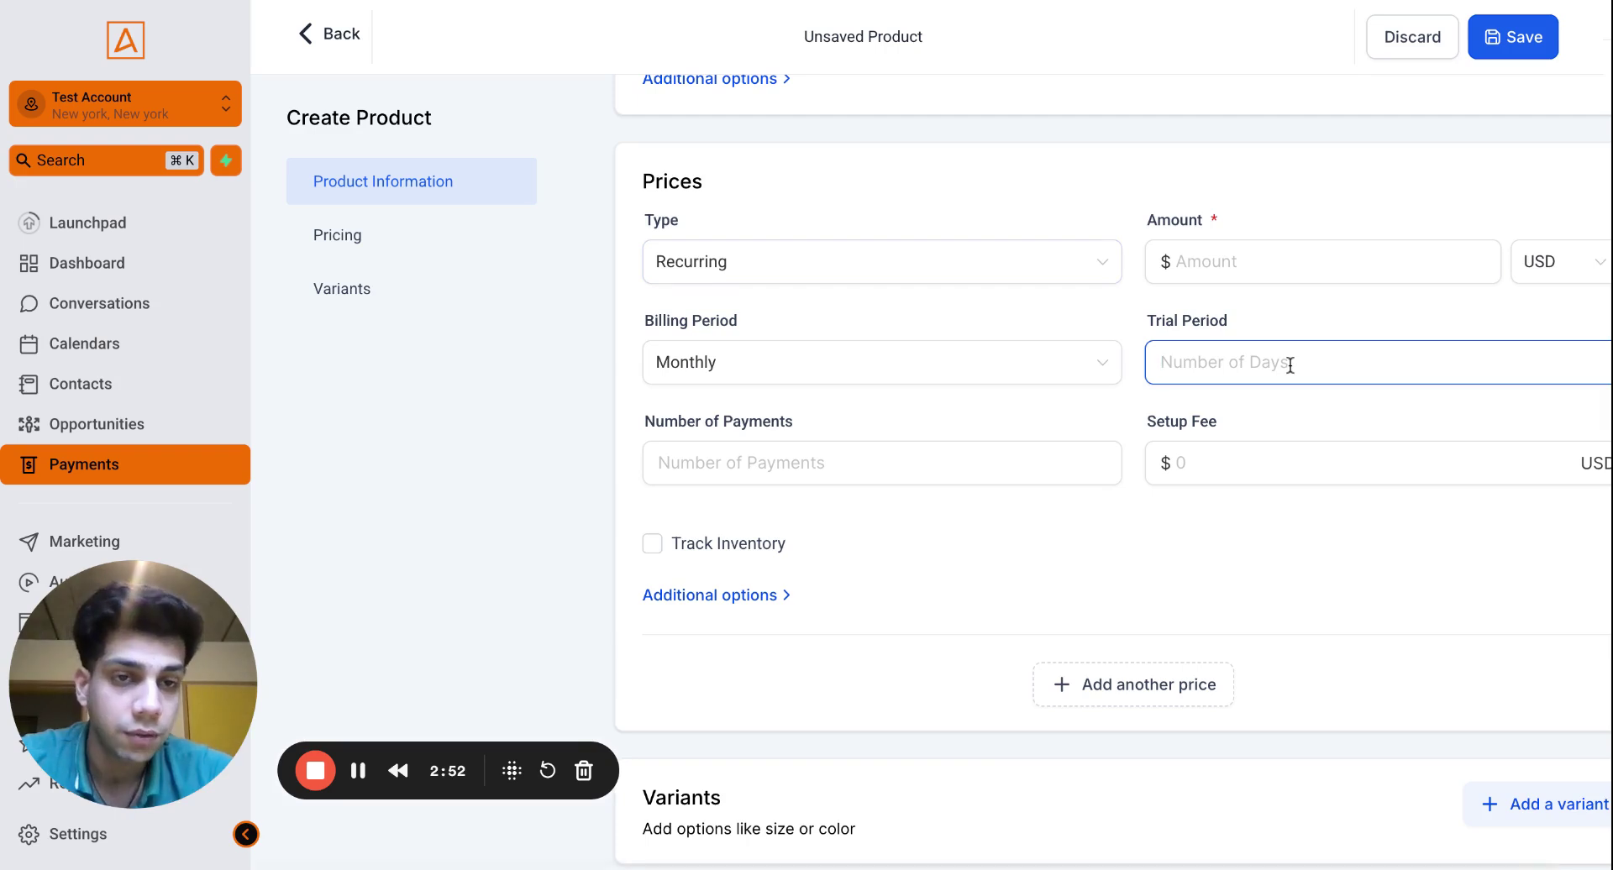
scroll(1290, 364, right, 2)
click(819, 468)
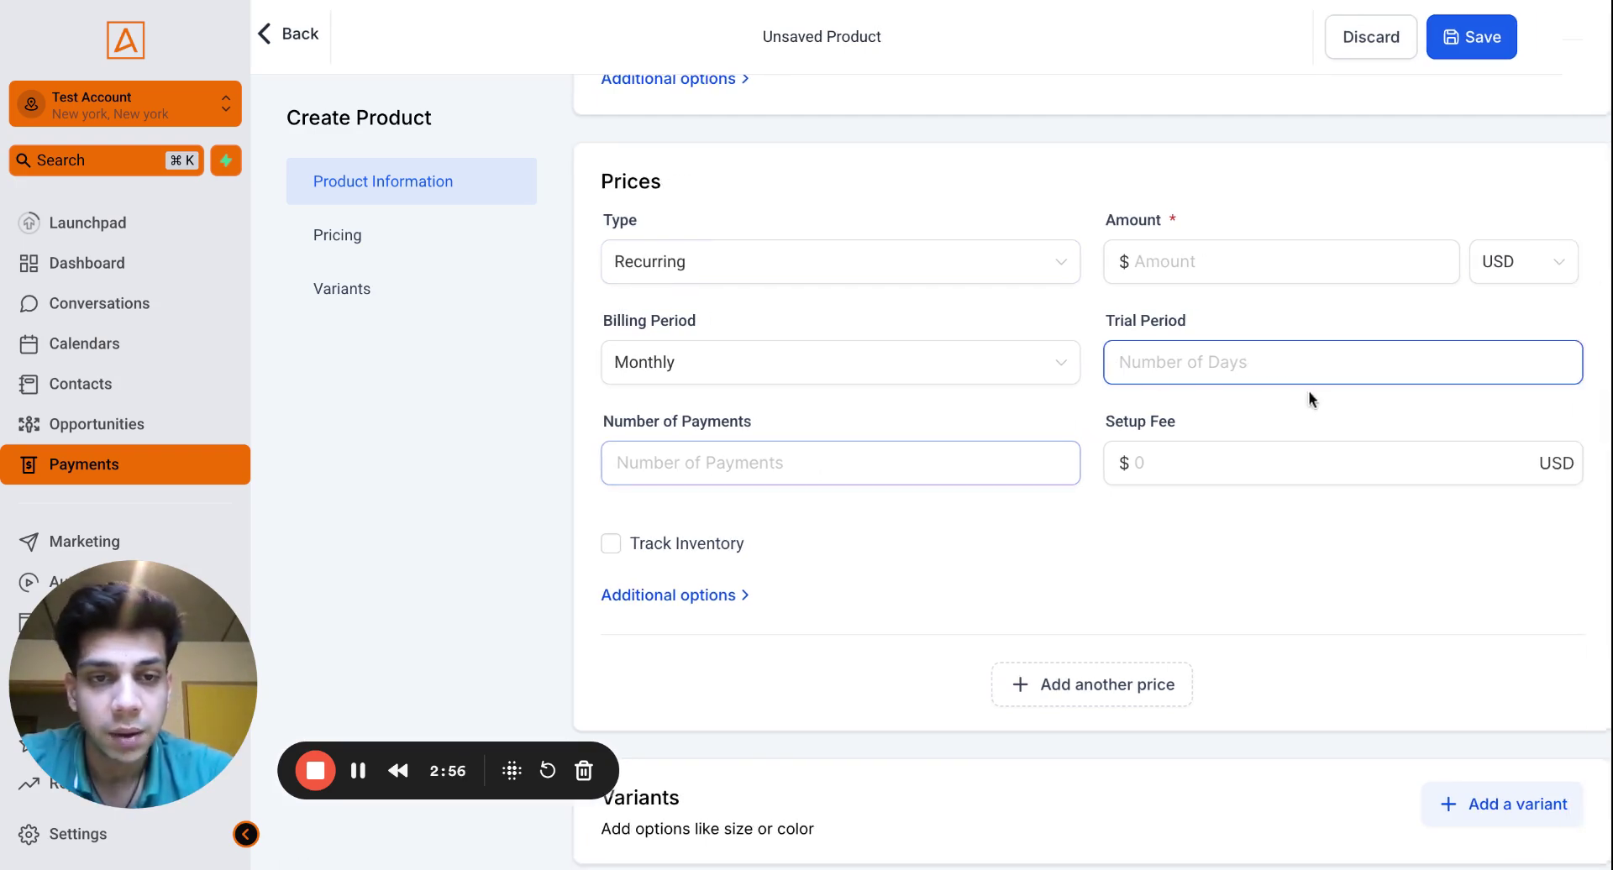
click(1210, 461)
click(1200, 261)
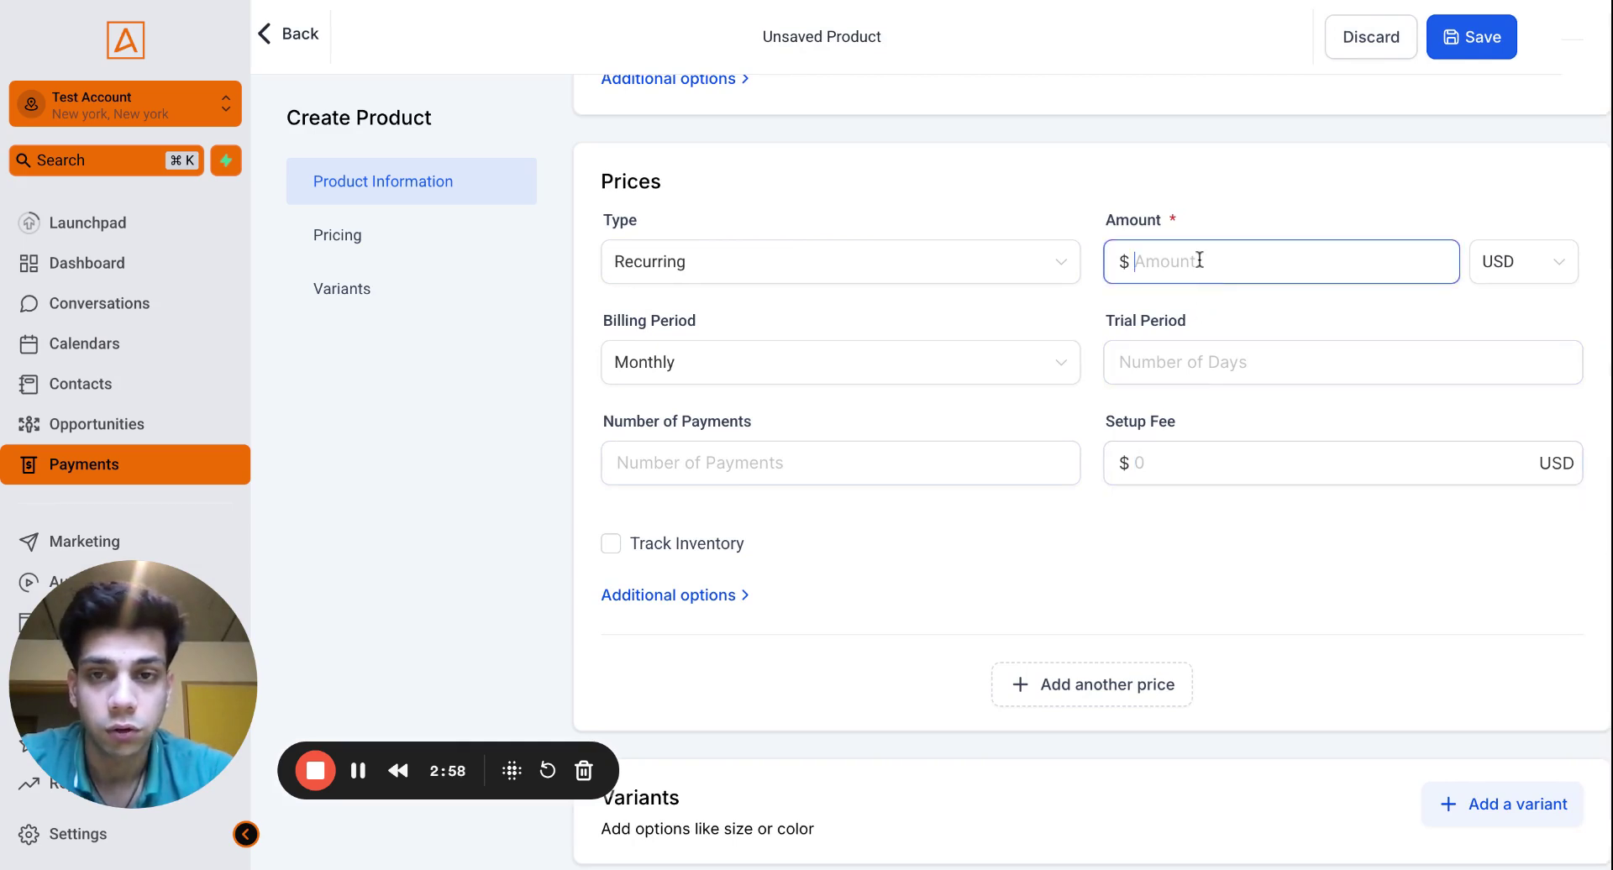
click(644, 596)
scroll(834, 566, down, 5)
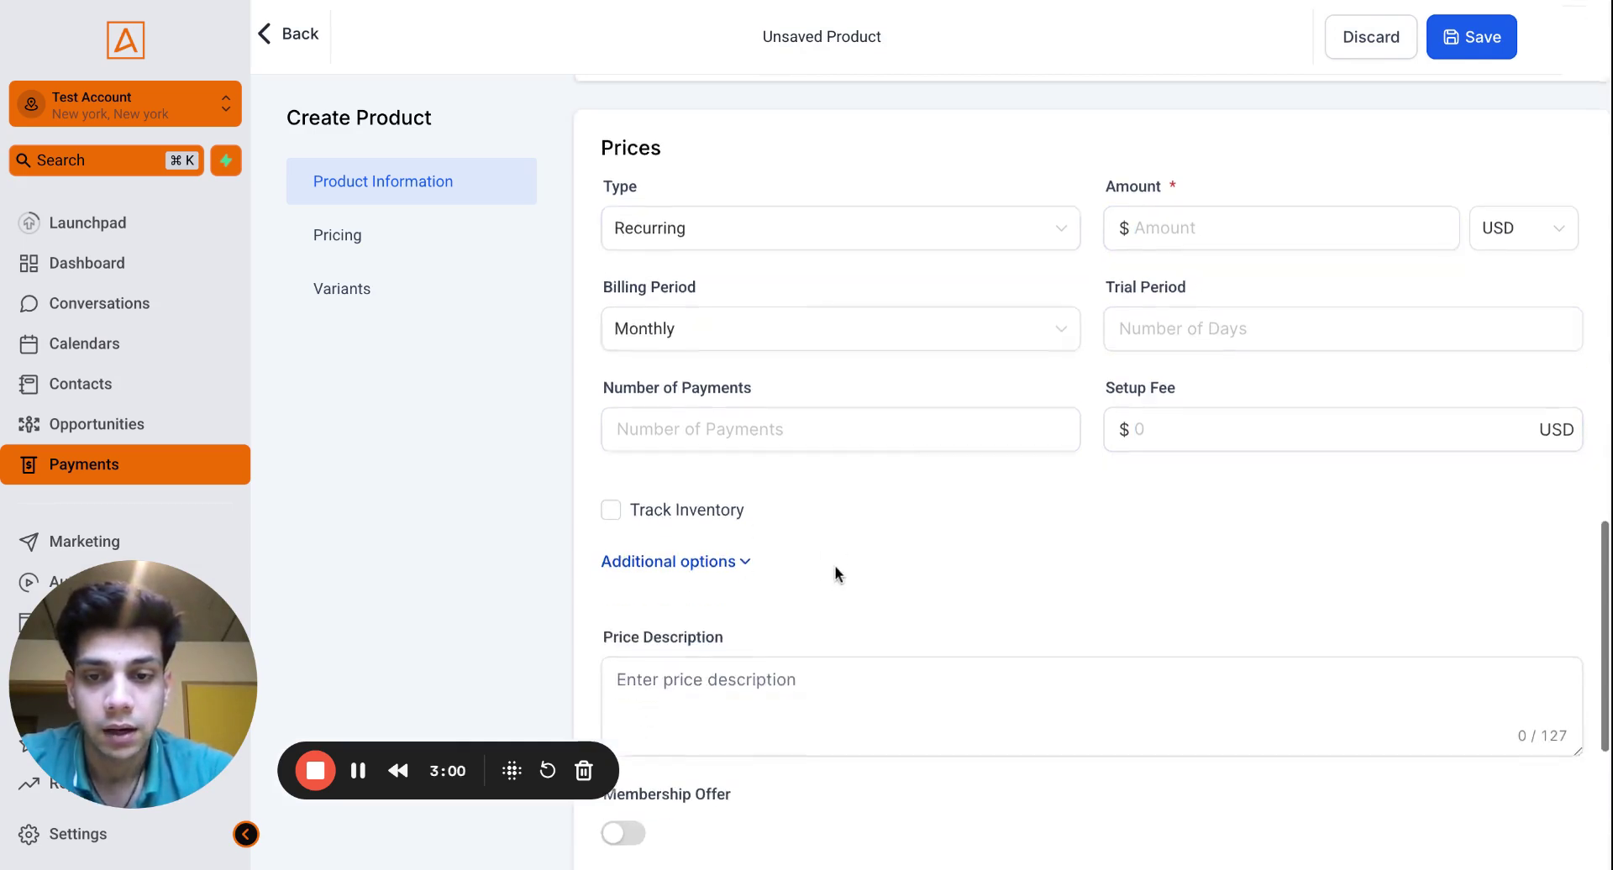
click(714, 328)
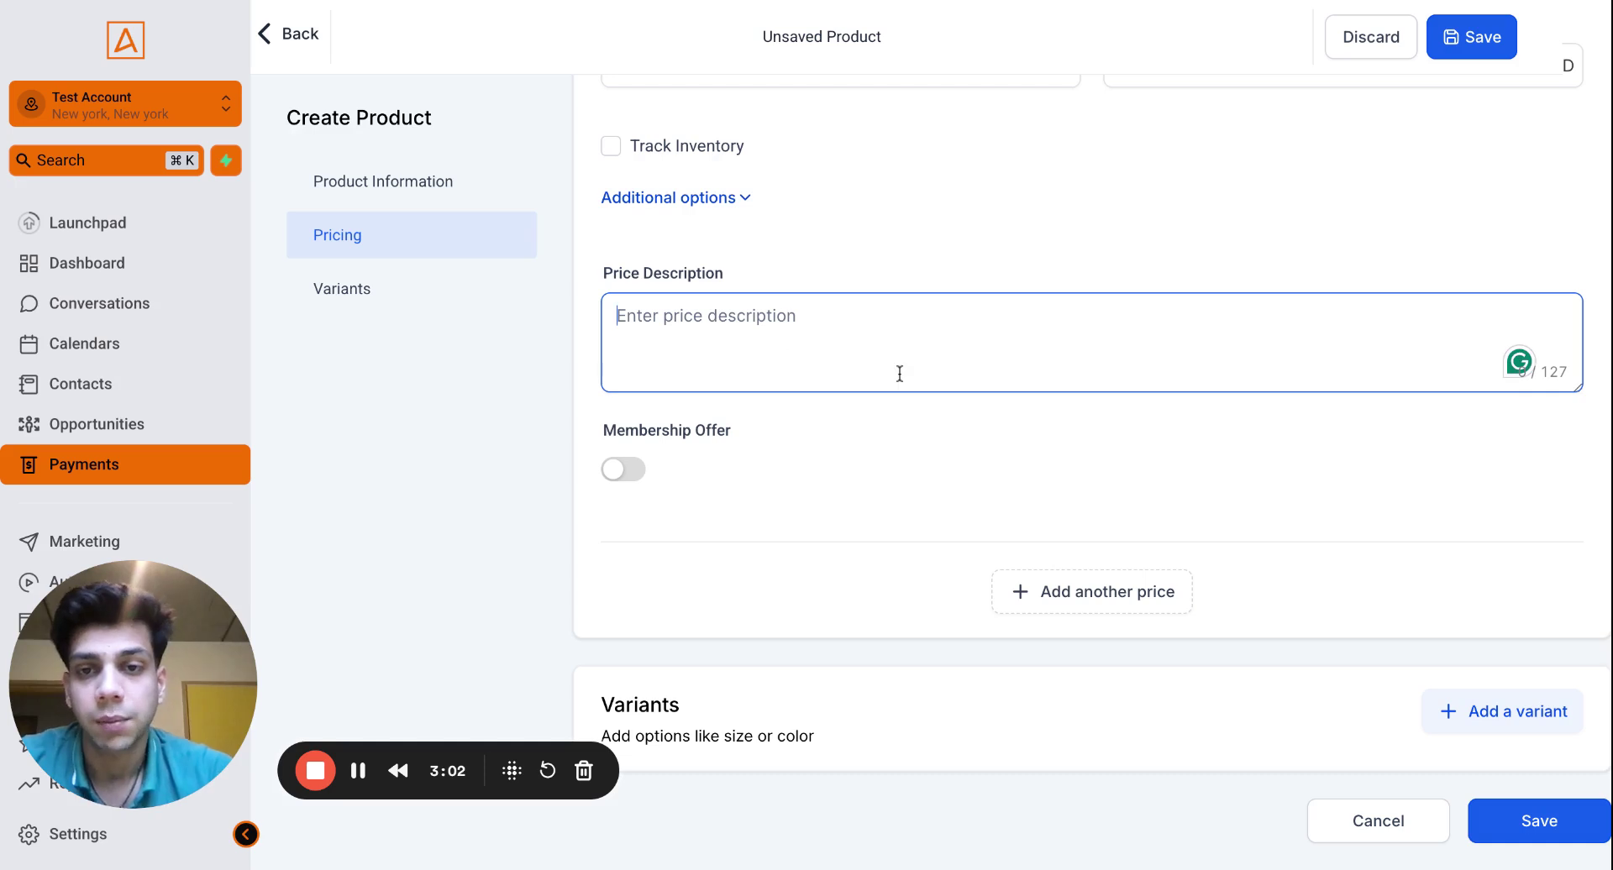
scroll(898, 373, up, 5)
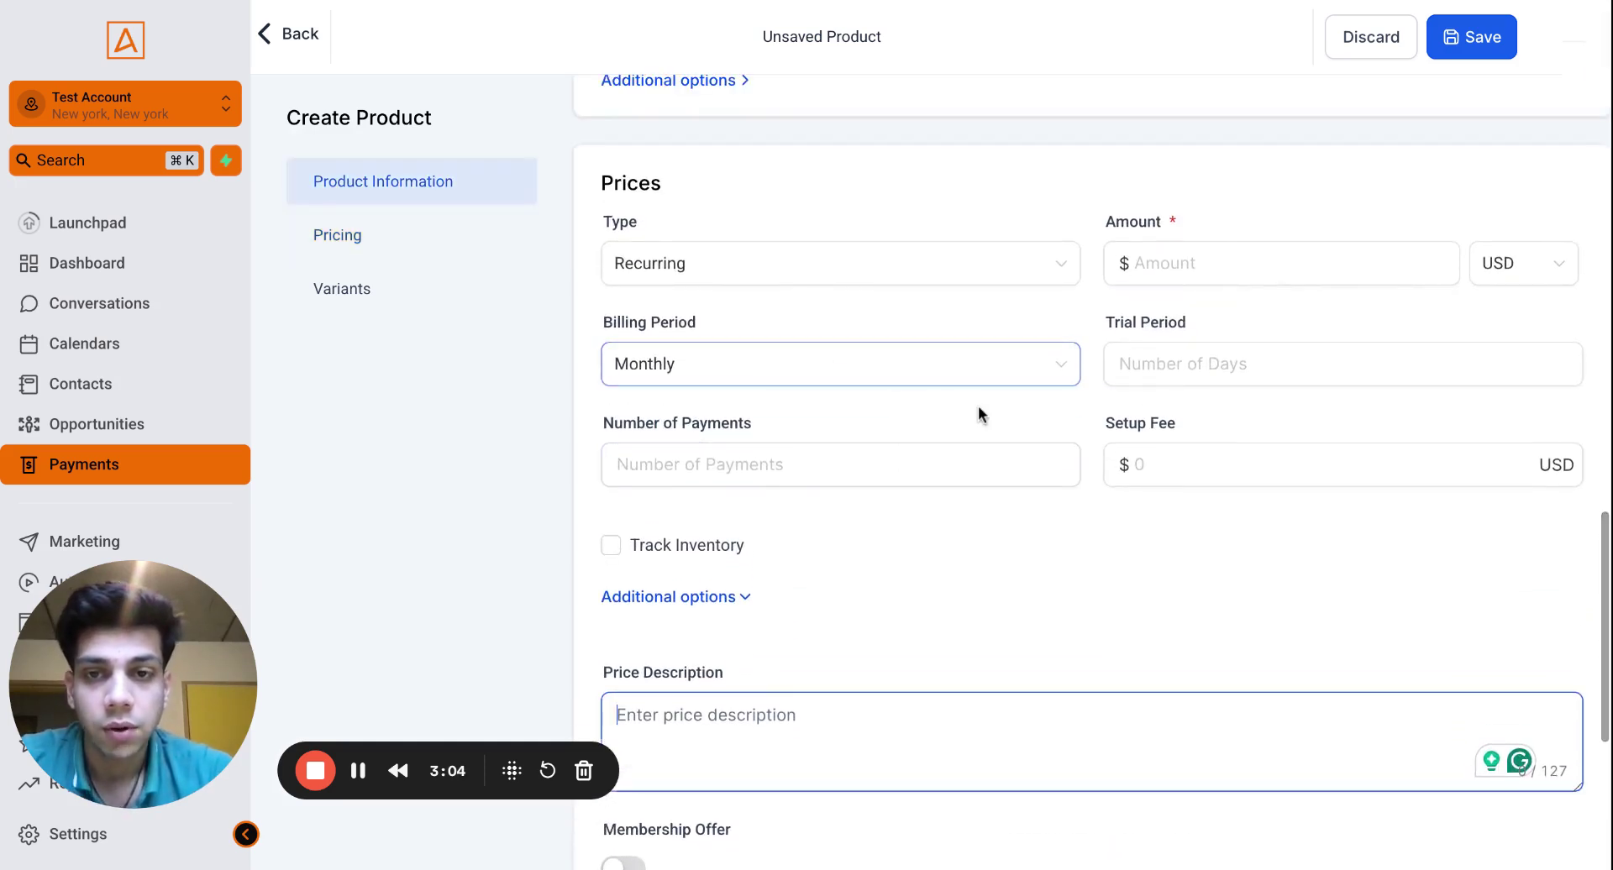
Set the recurring price's amount to 97 USD and its trial period to 0 days
scroll(980, 413, down, 1)
click(1178, 208)
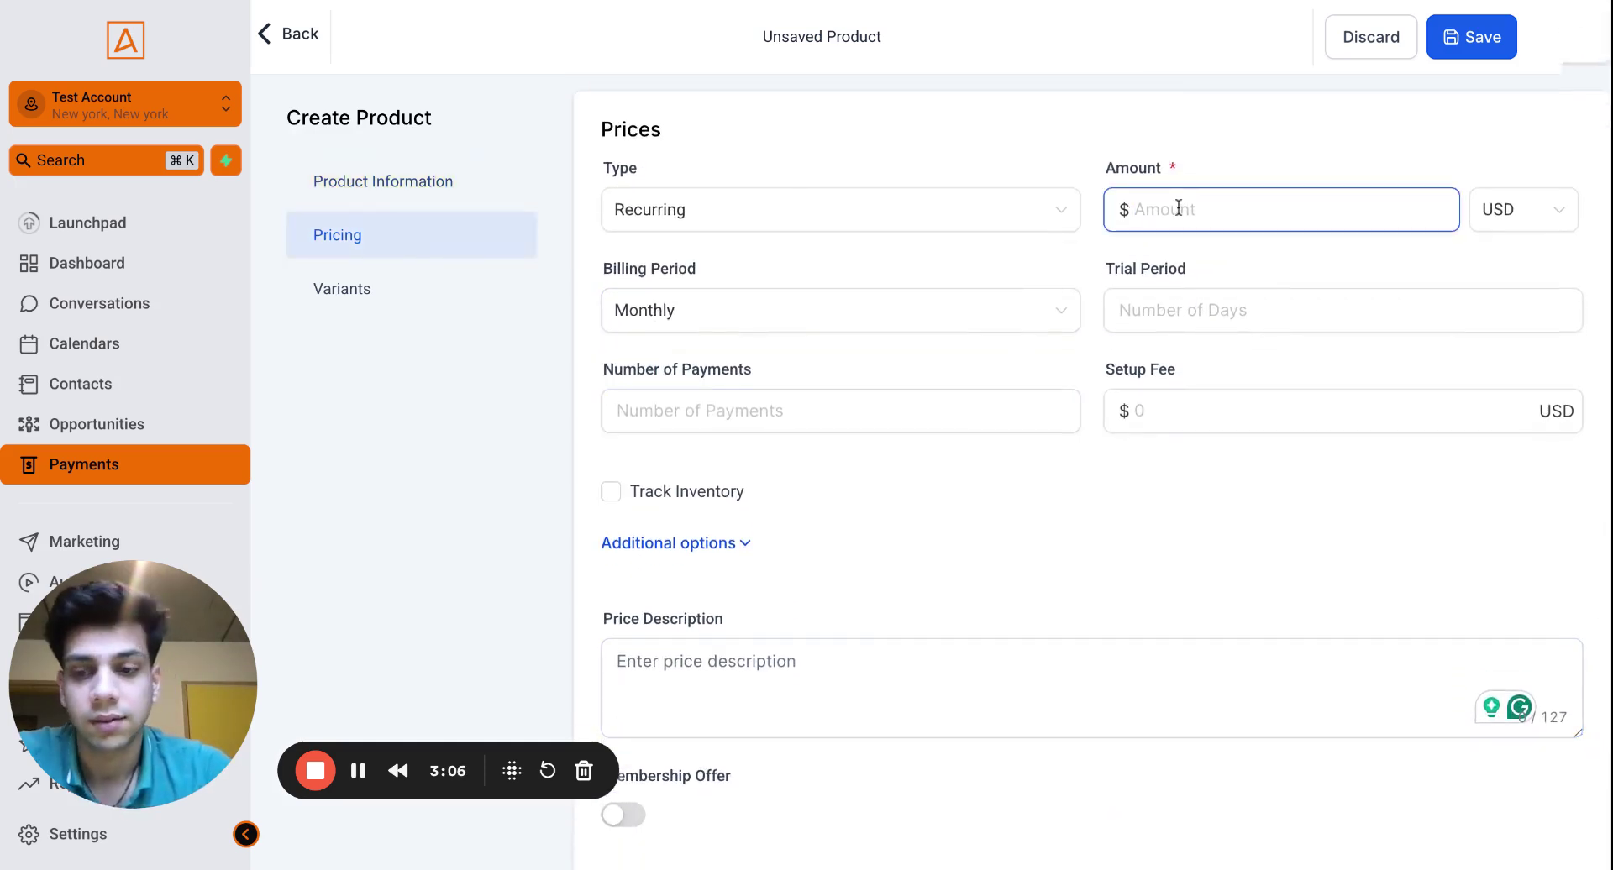
text(97)
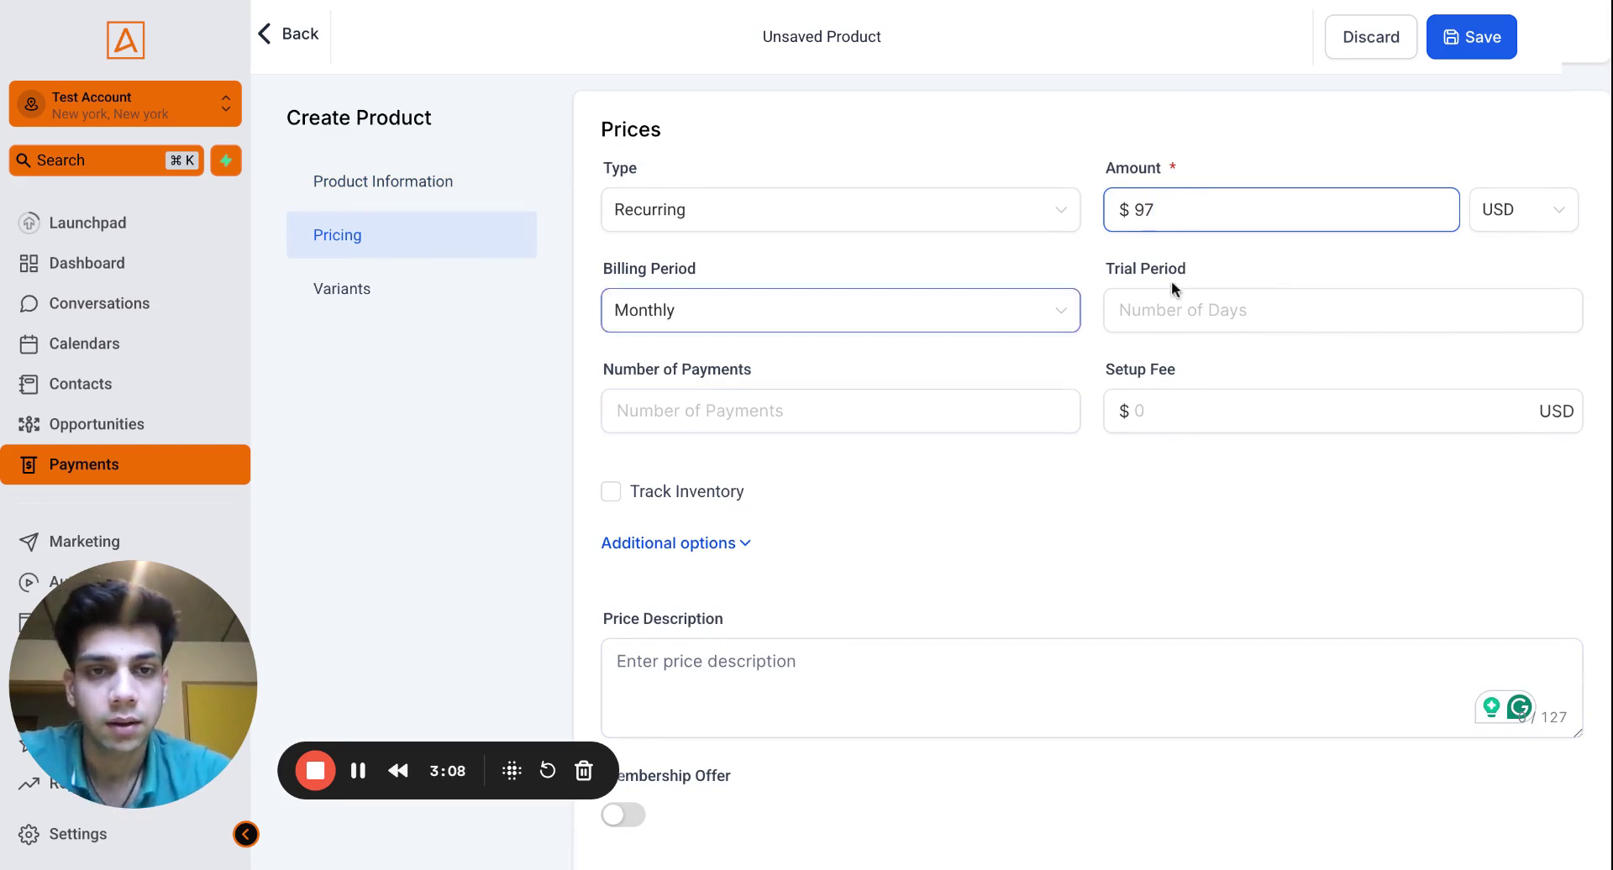
click(1193, 311)
text(0)
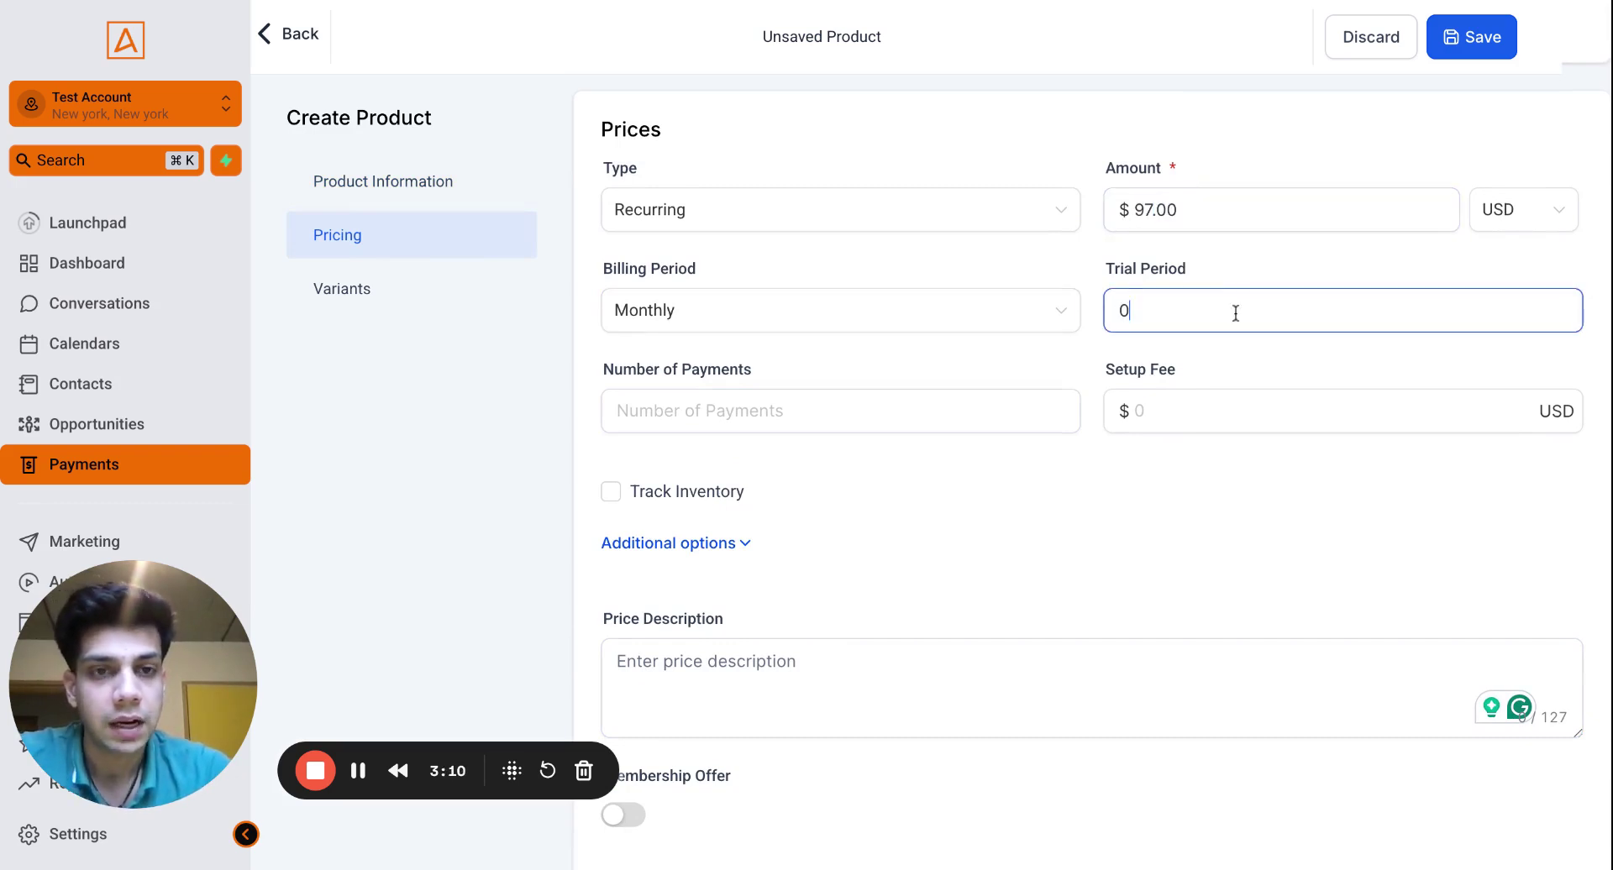
Check the billing period choices, keep Monthly, and set the number of payments to 1
click(771, 324)
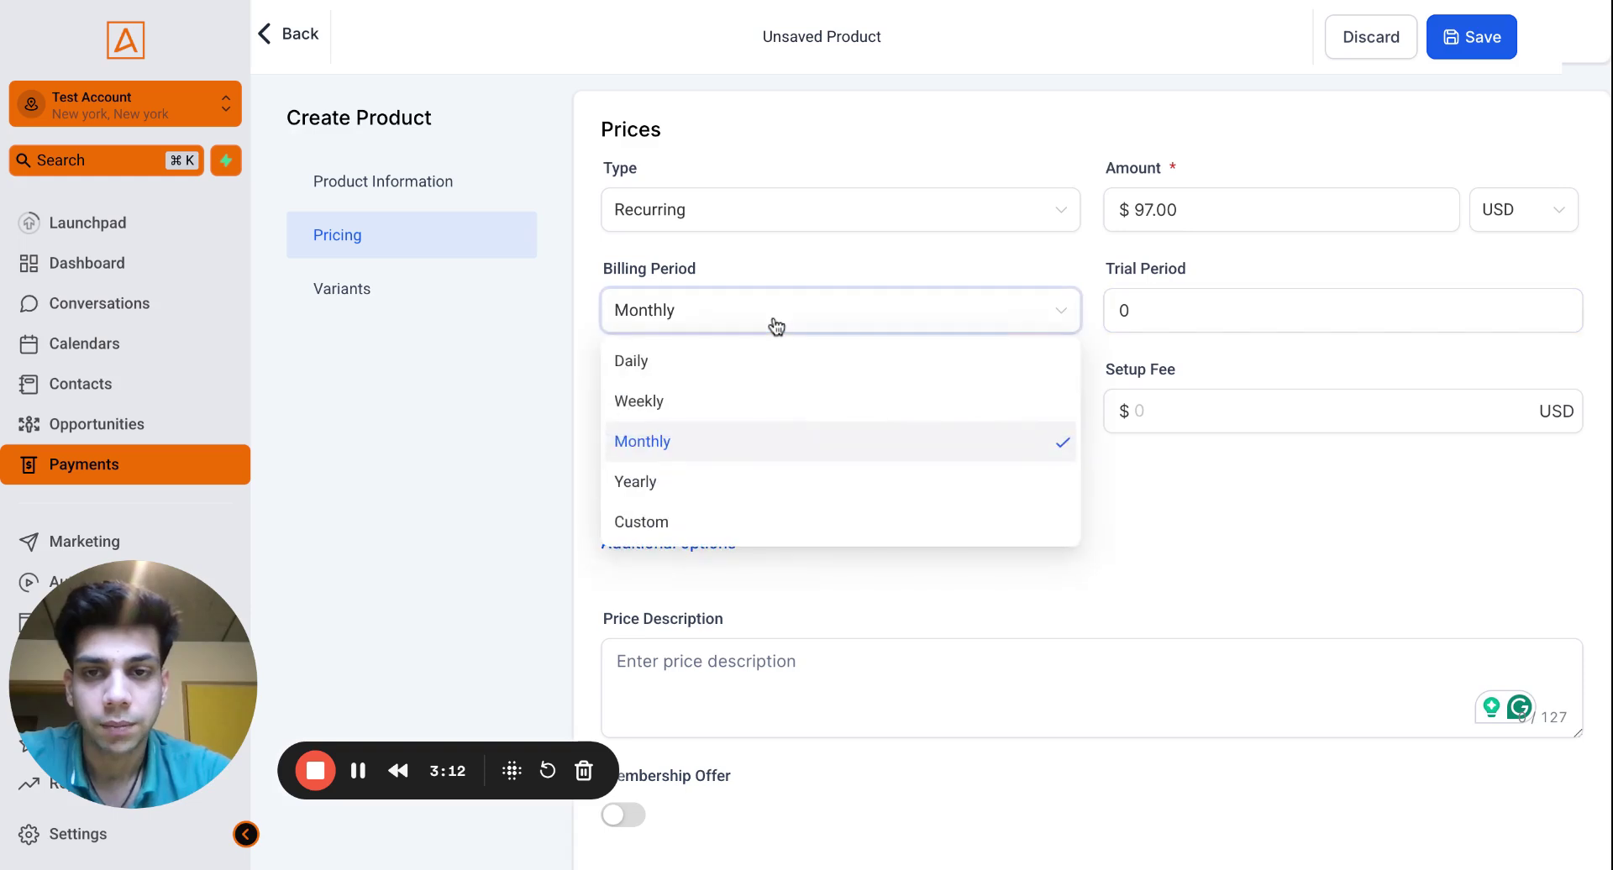
click(771, 324)
click(771, 325)
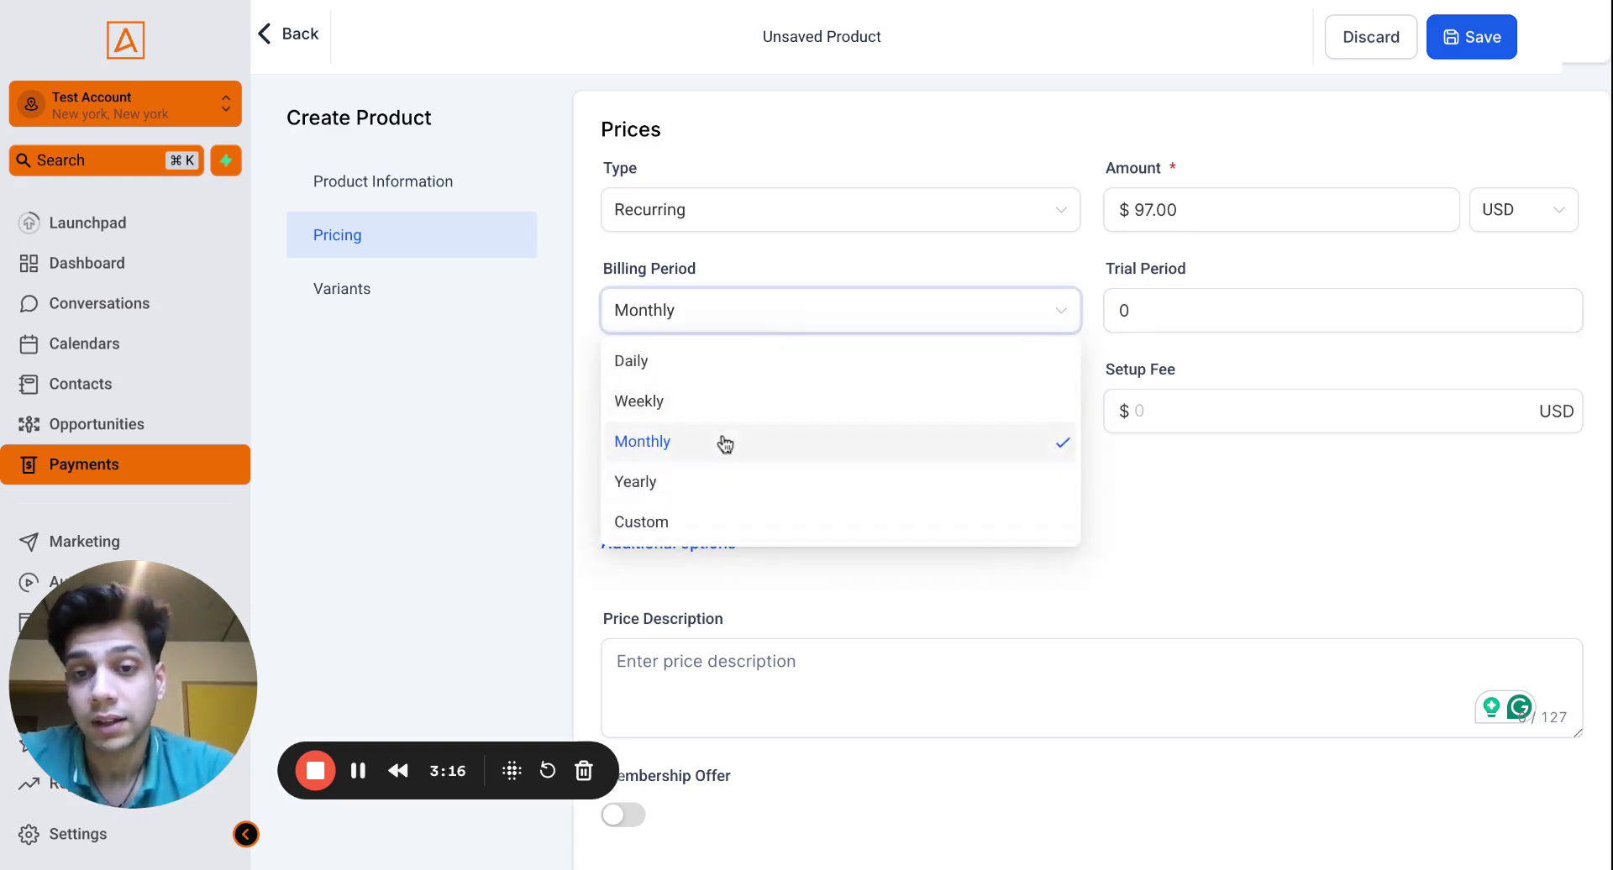
click(985, 632)
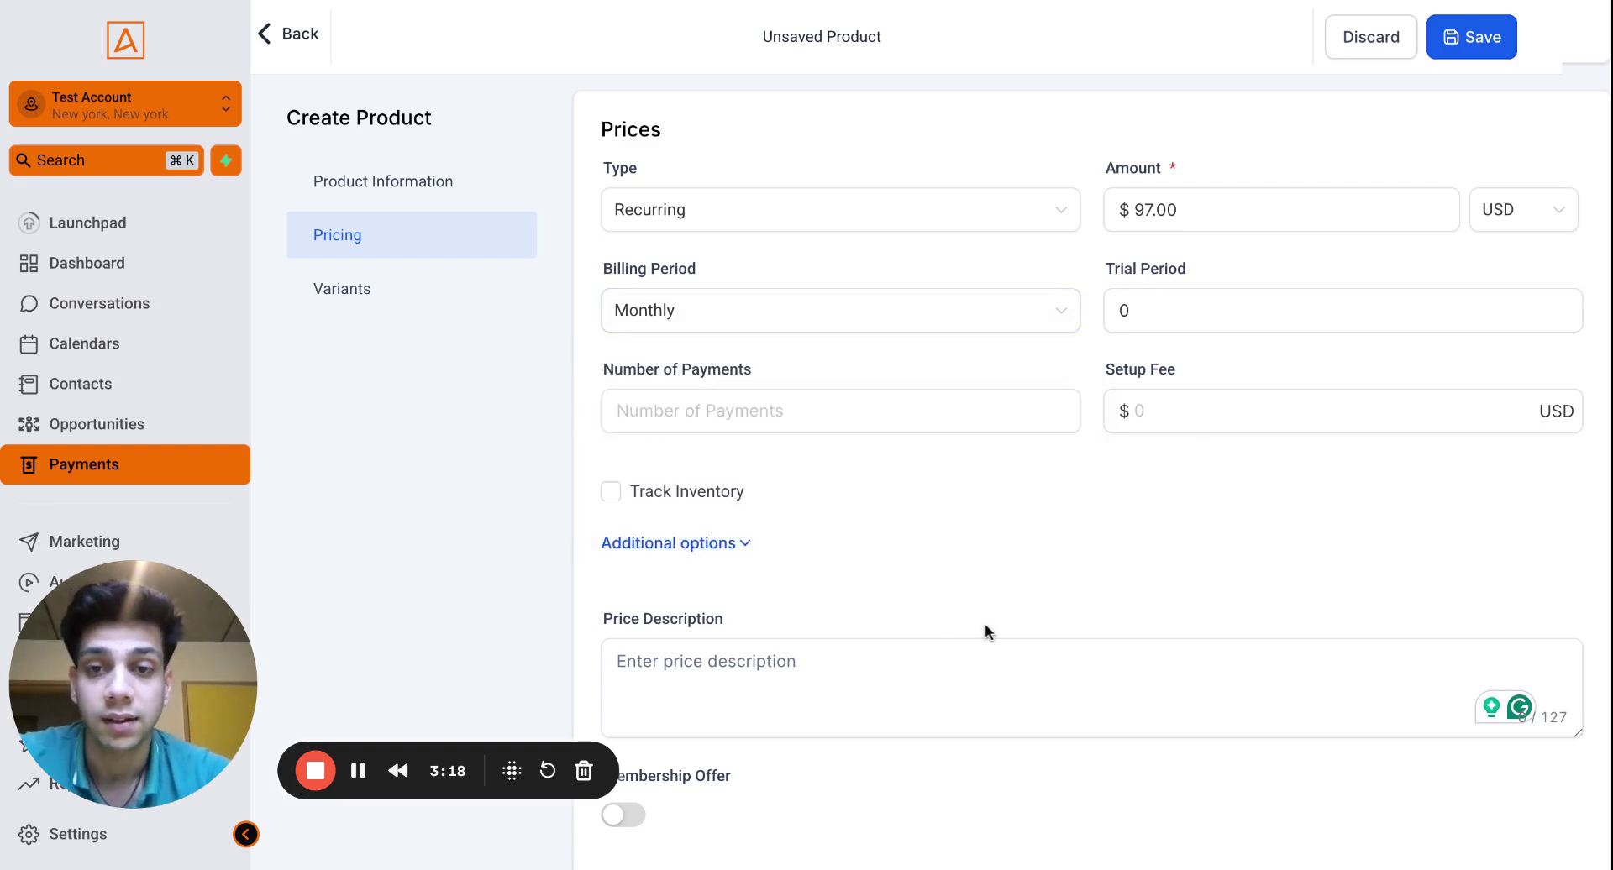
click(735, 409)
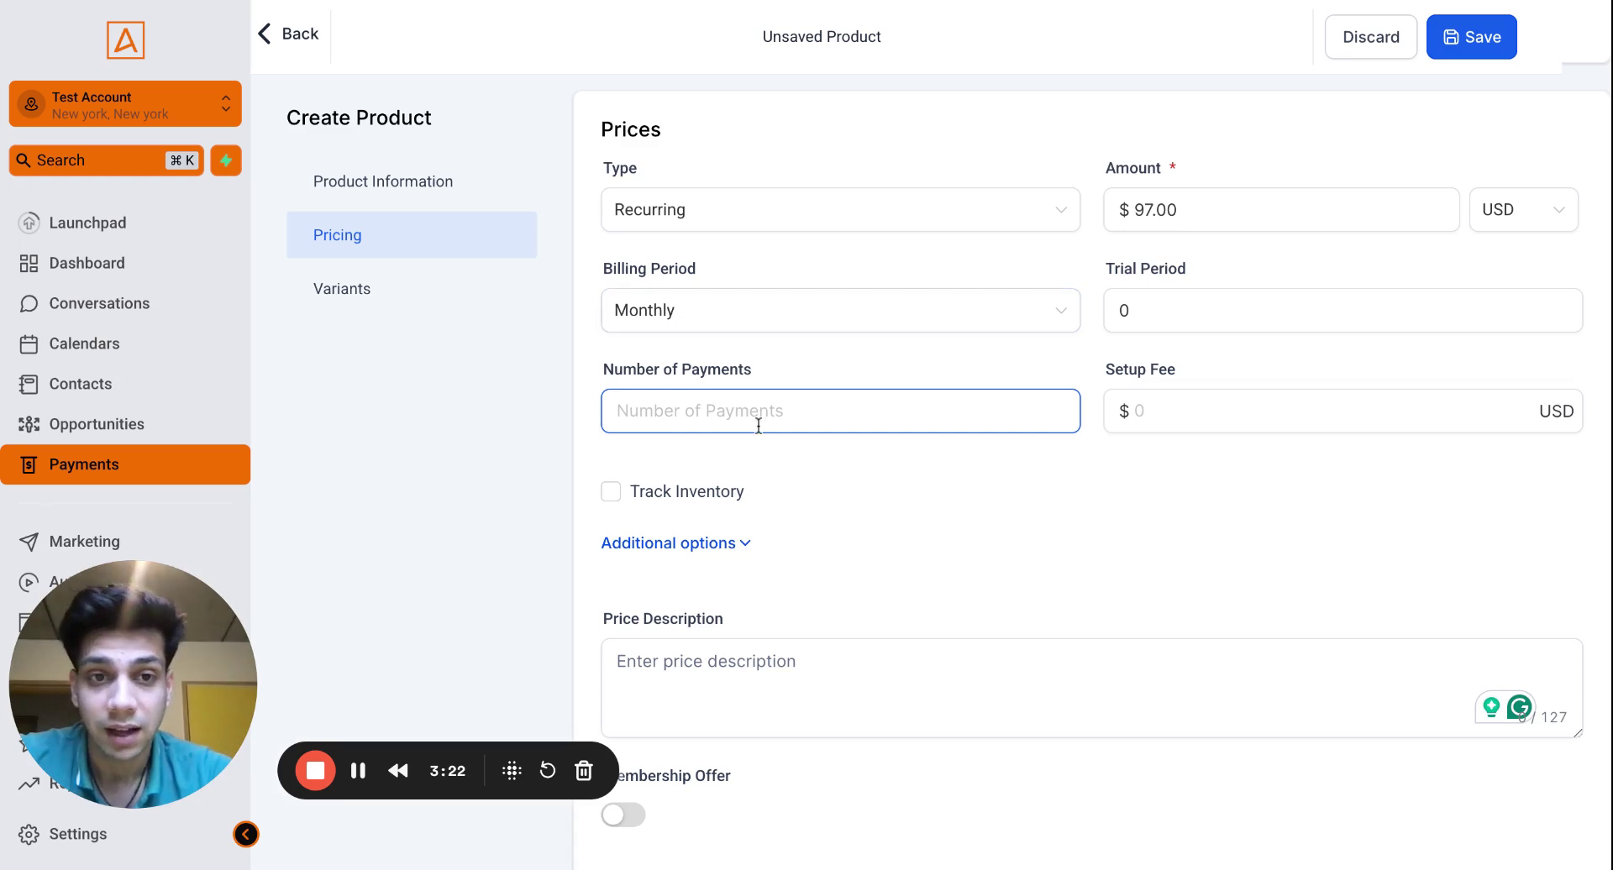
text(1)
Try a setup fee of 1100 USD on the recurring price and clear it again
click(1186, 425)
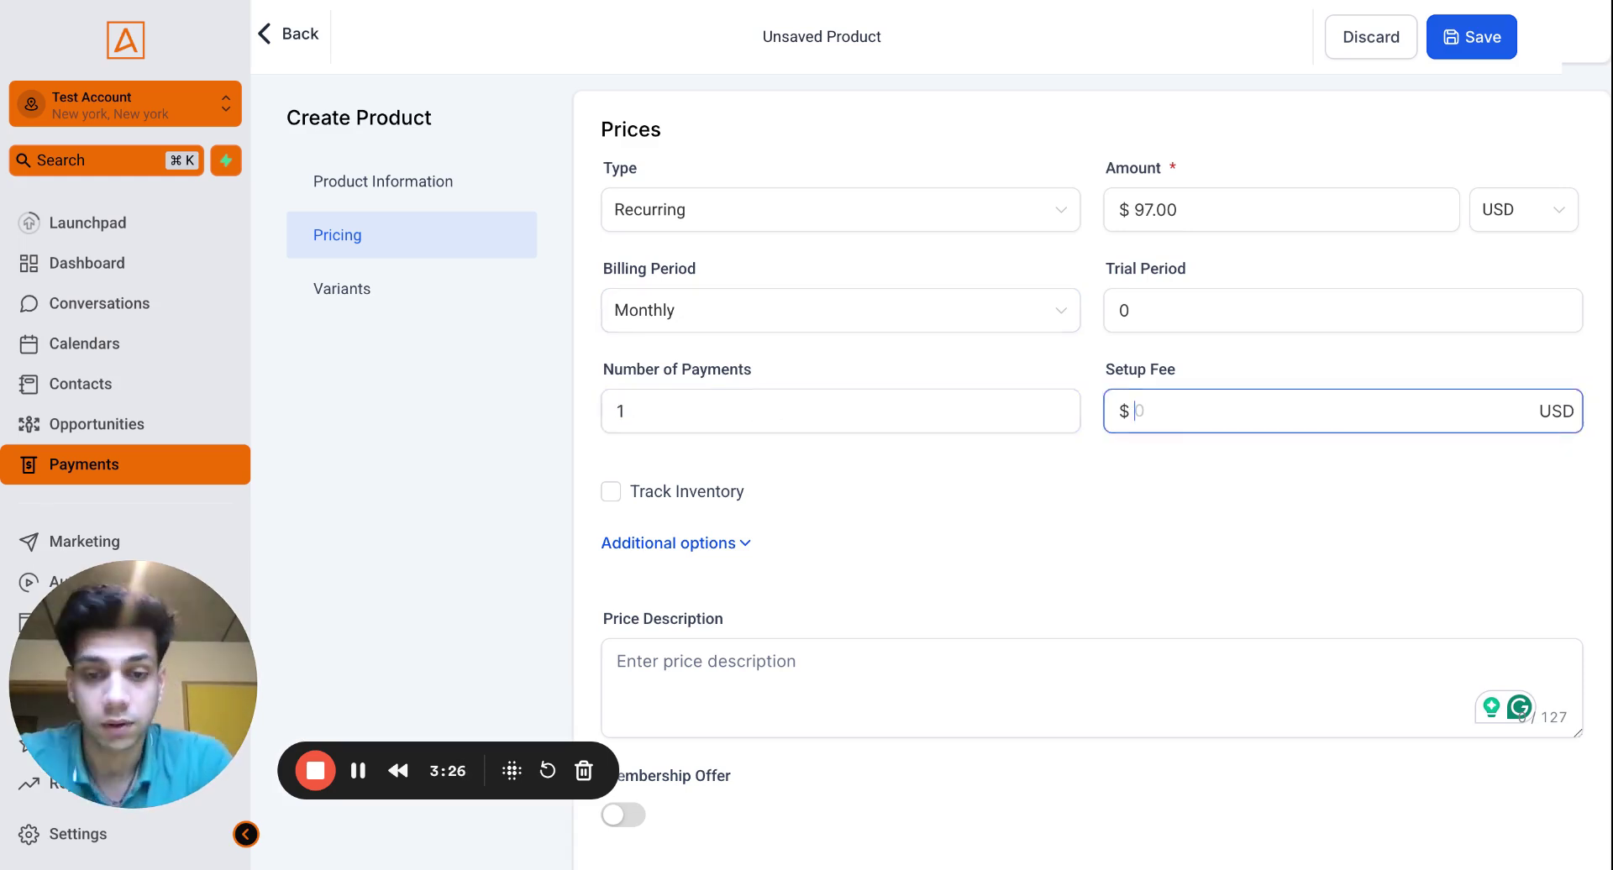
text(20)
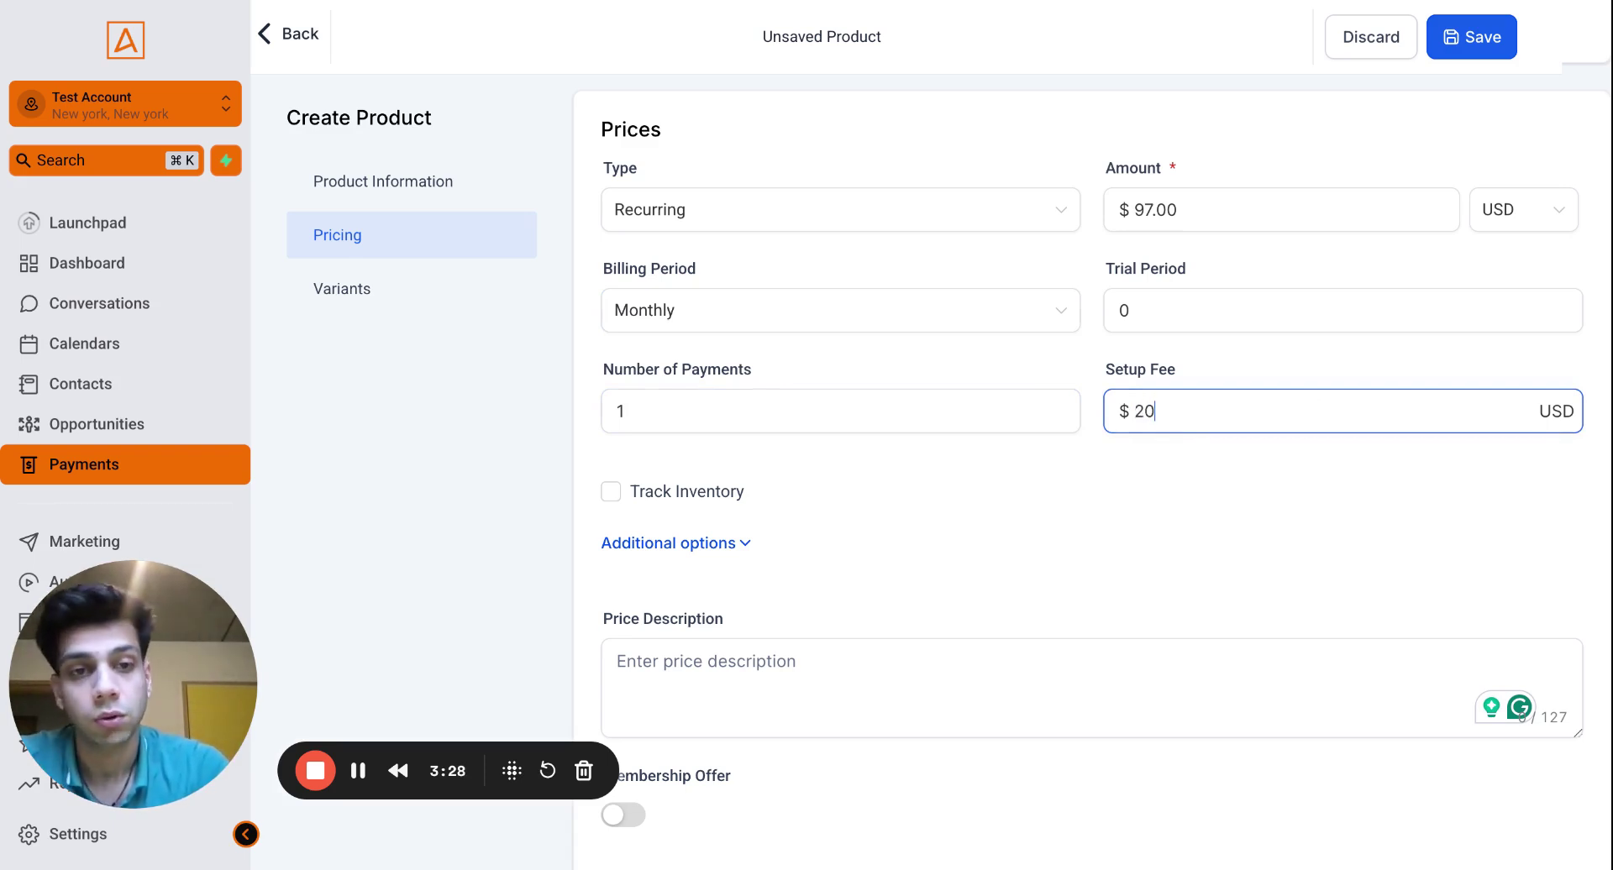
text(00)
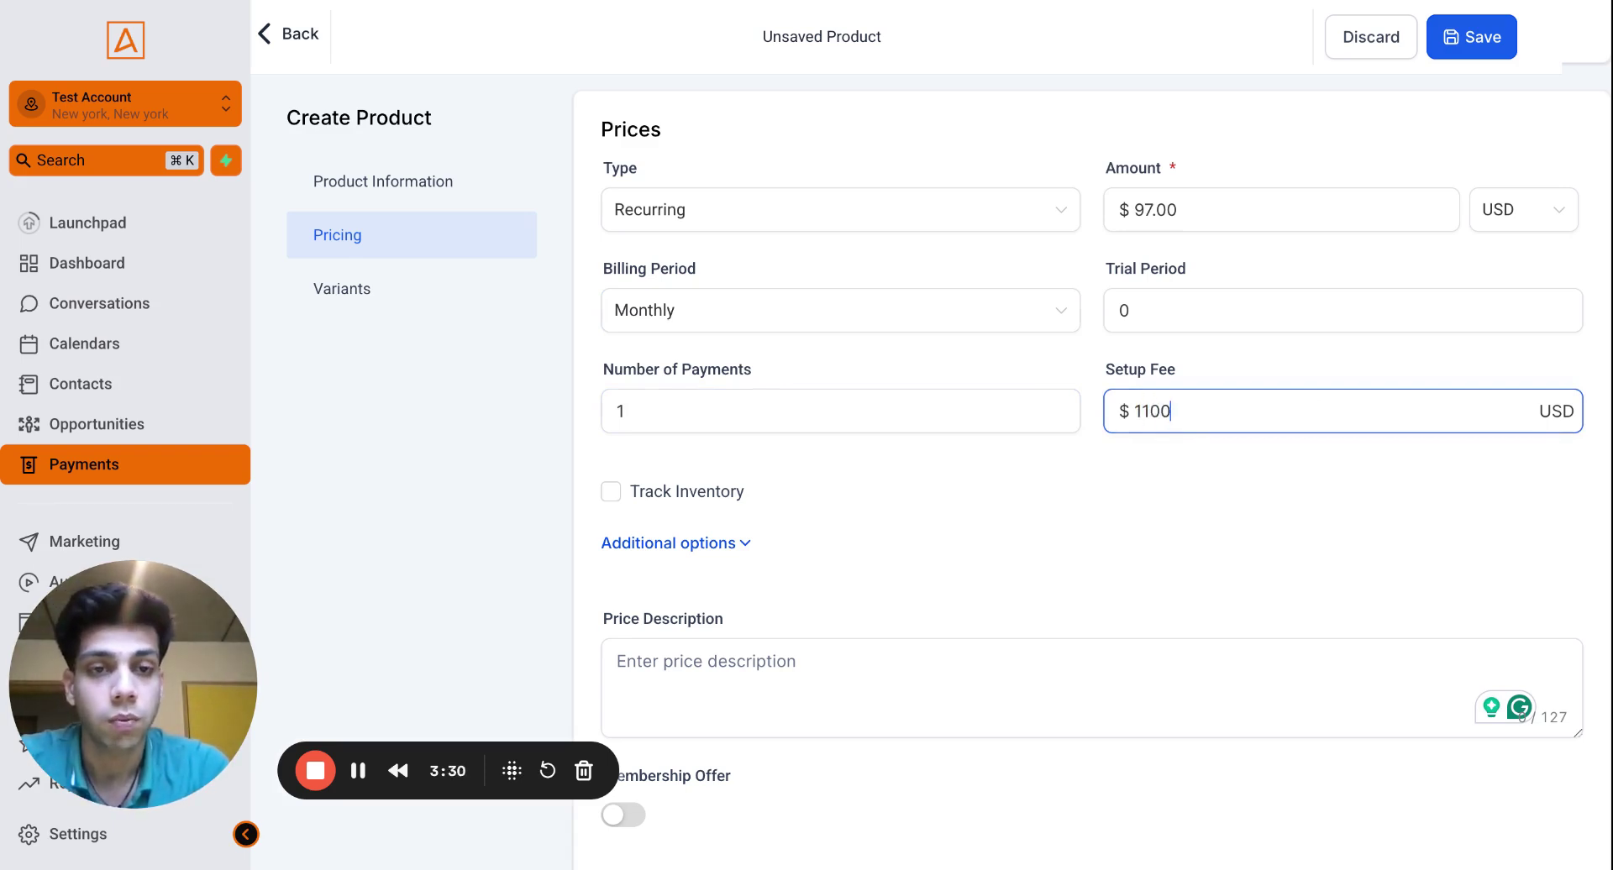
scroll(1221, 485, down, 4)
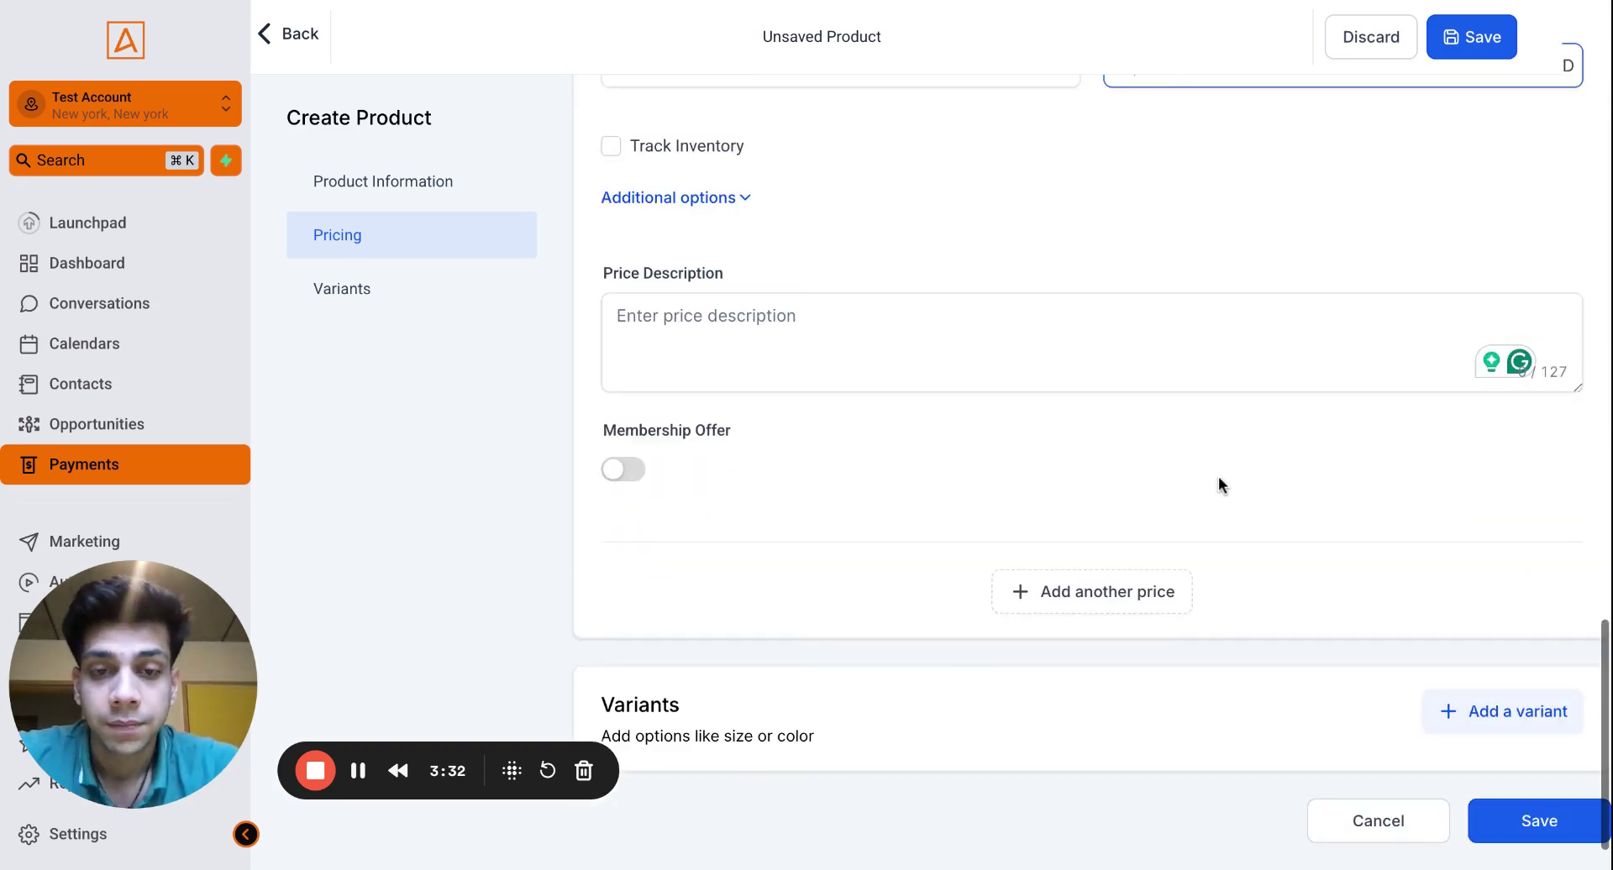
click(1073, 600)
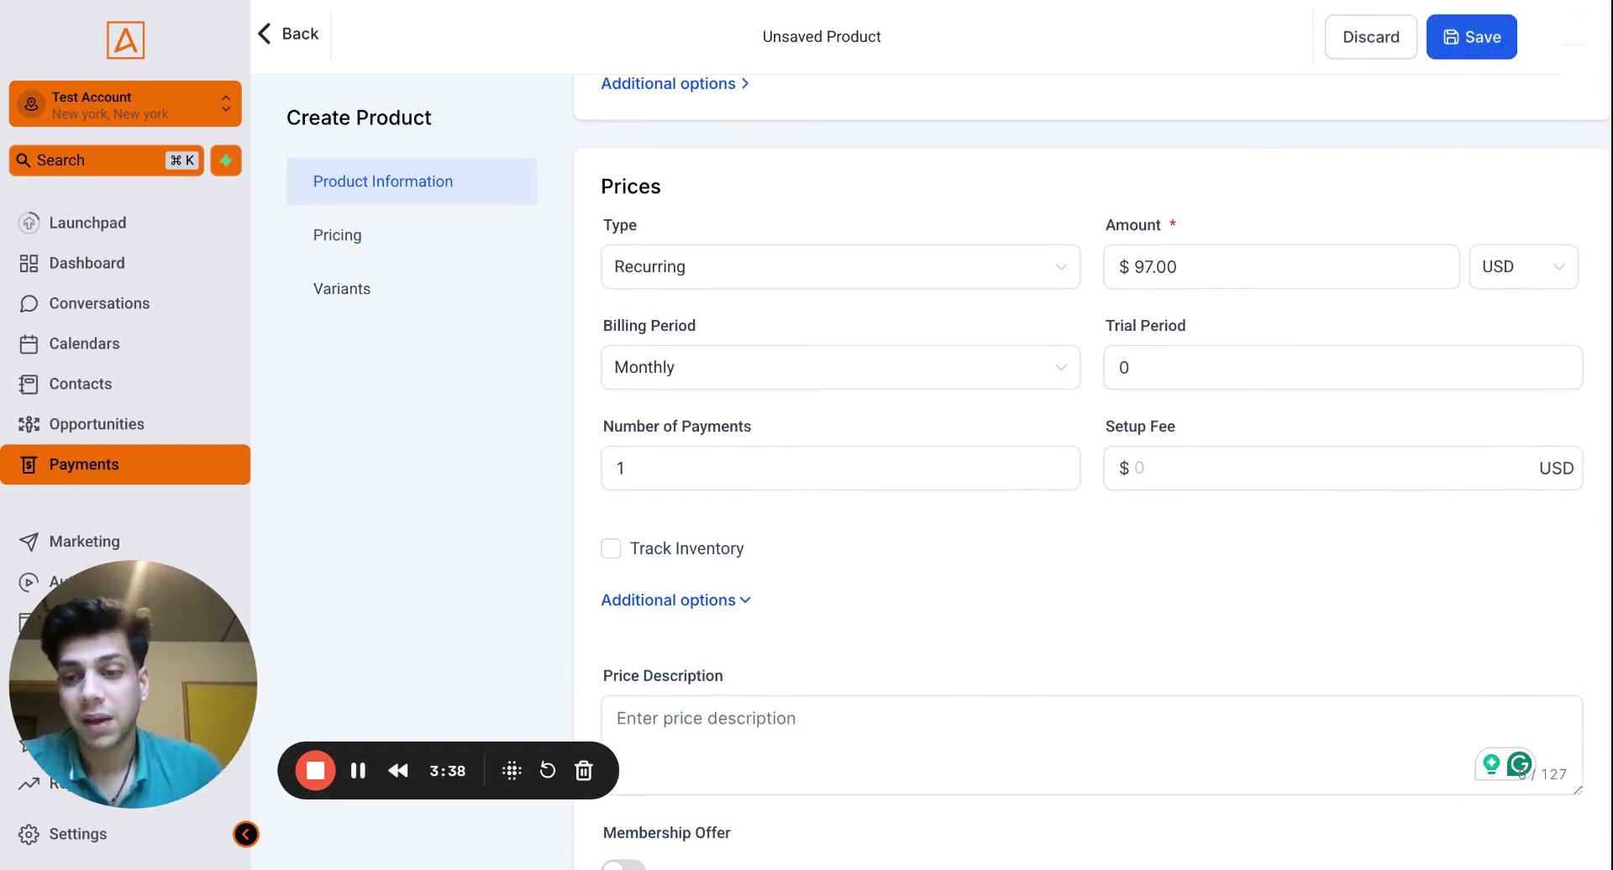
Try to save the product and review the required product information fields
scroll(1092, 471, down, 5)
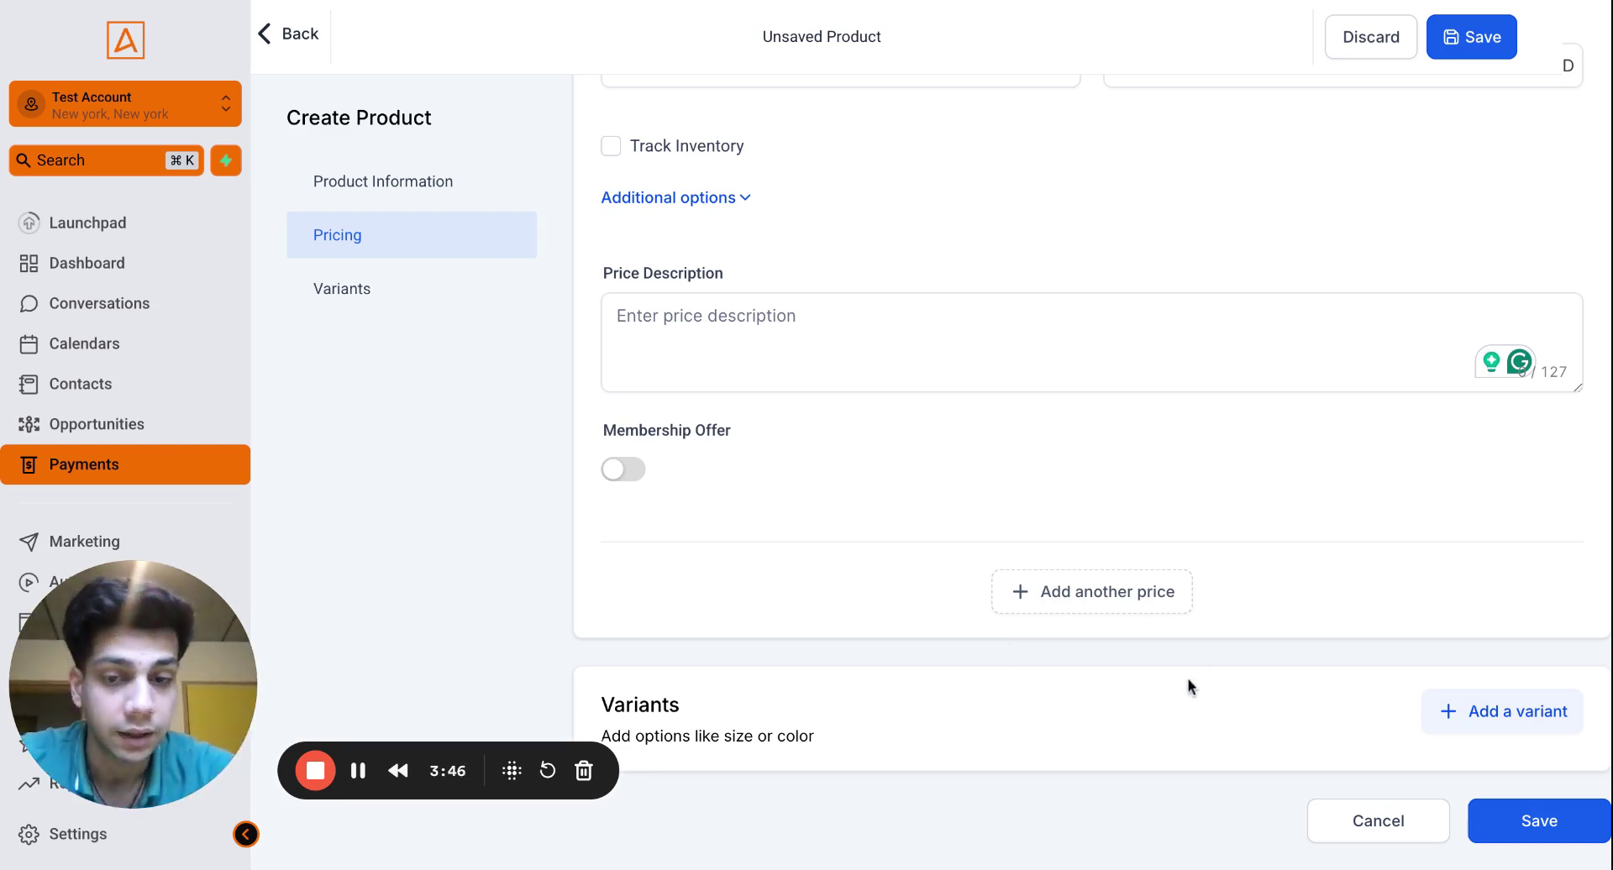
scroll(1143, 694, up, 10)
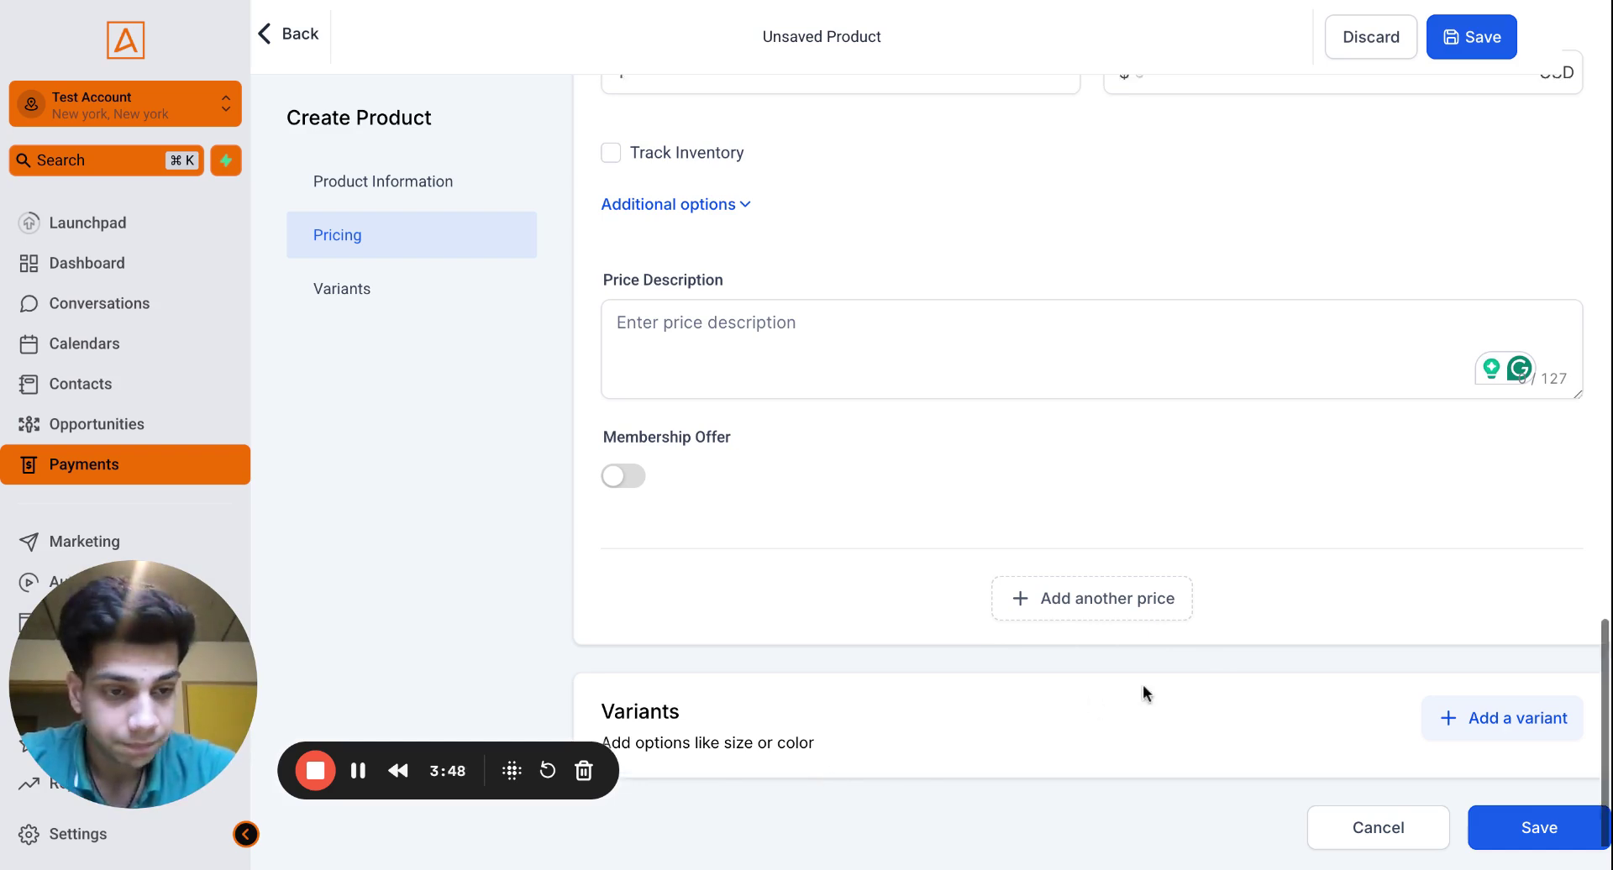
scroll(1143, 694, down, 10)
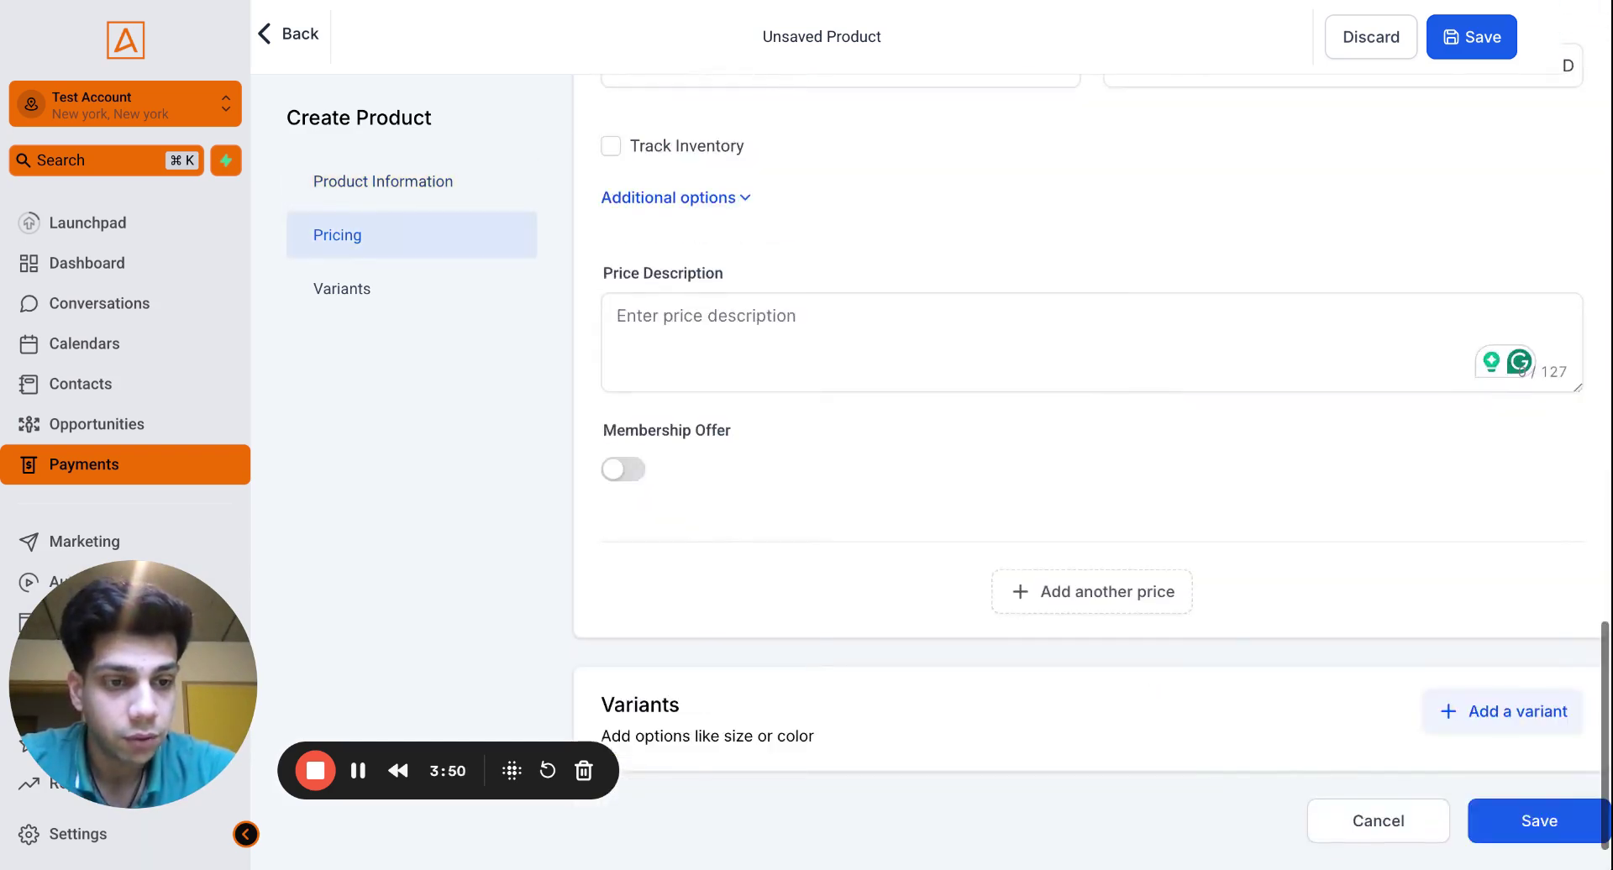
click(1548, 834)
scroll(1398, 262, up, 10)
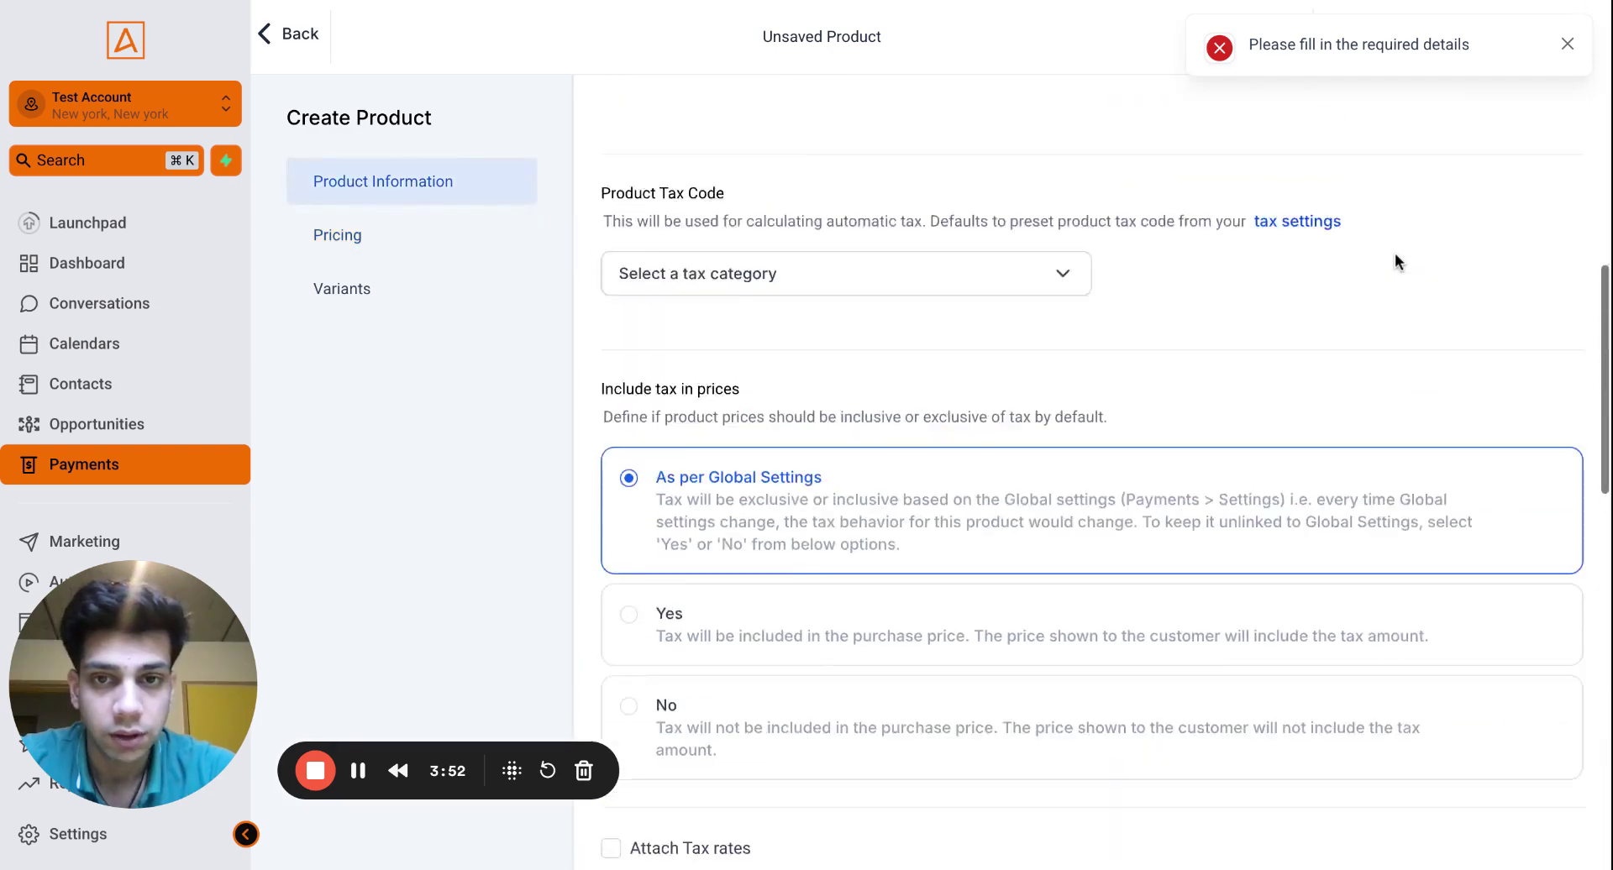
scroll(1369, 262, up, 1)
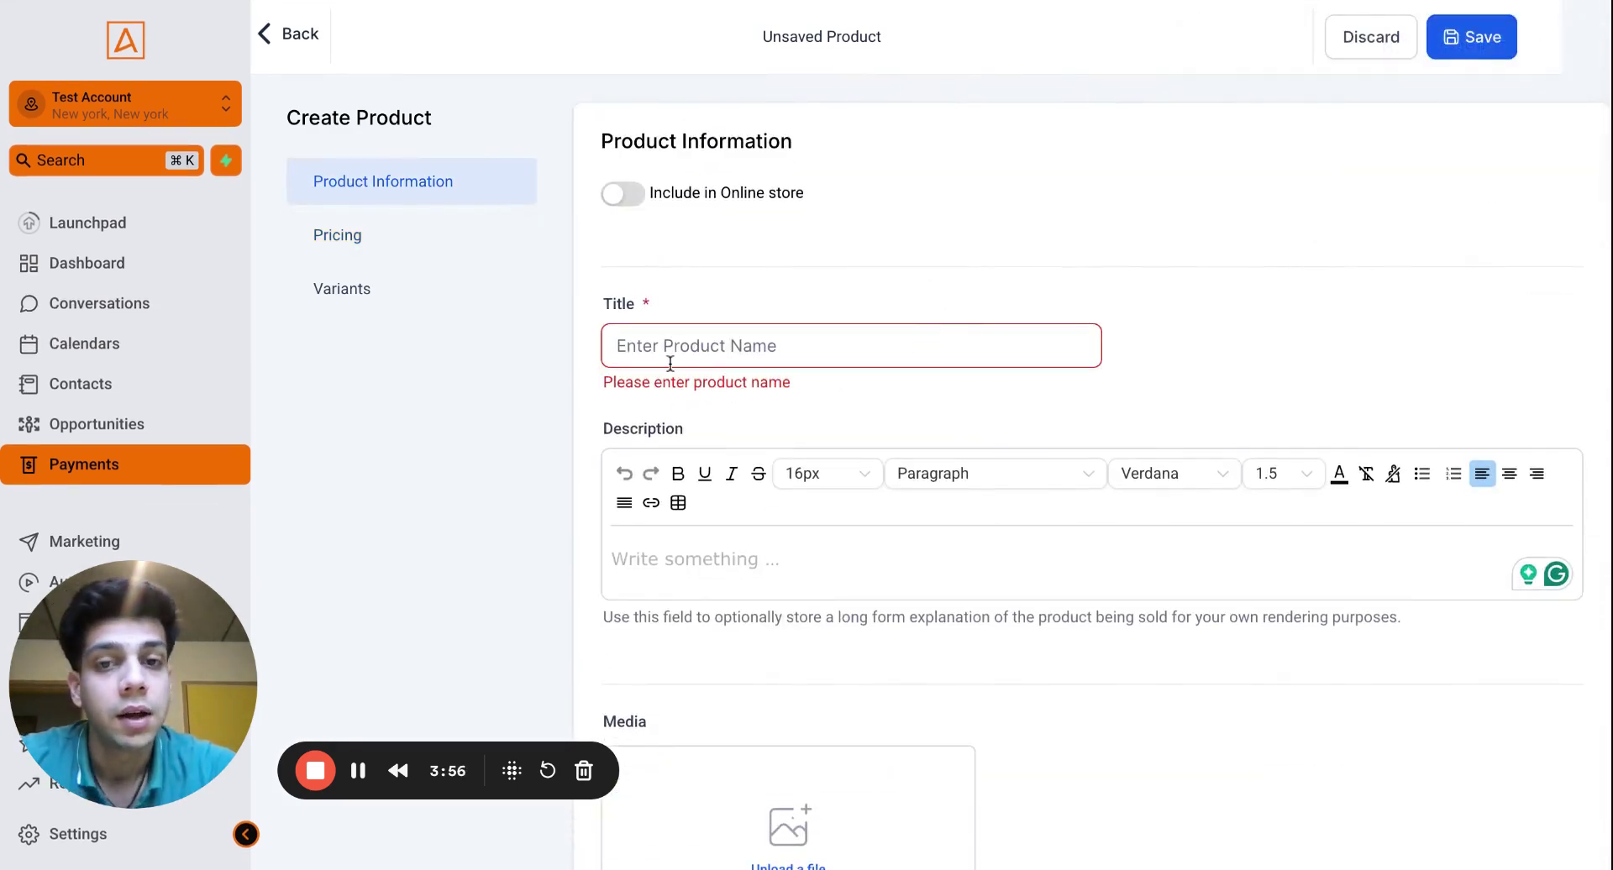
Review the unsaved product's title, media and tax fields and return to the products list without saving
click(758, 351)
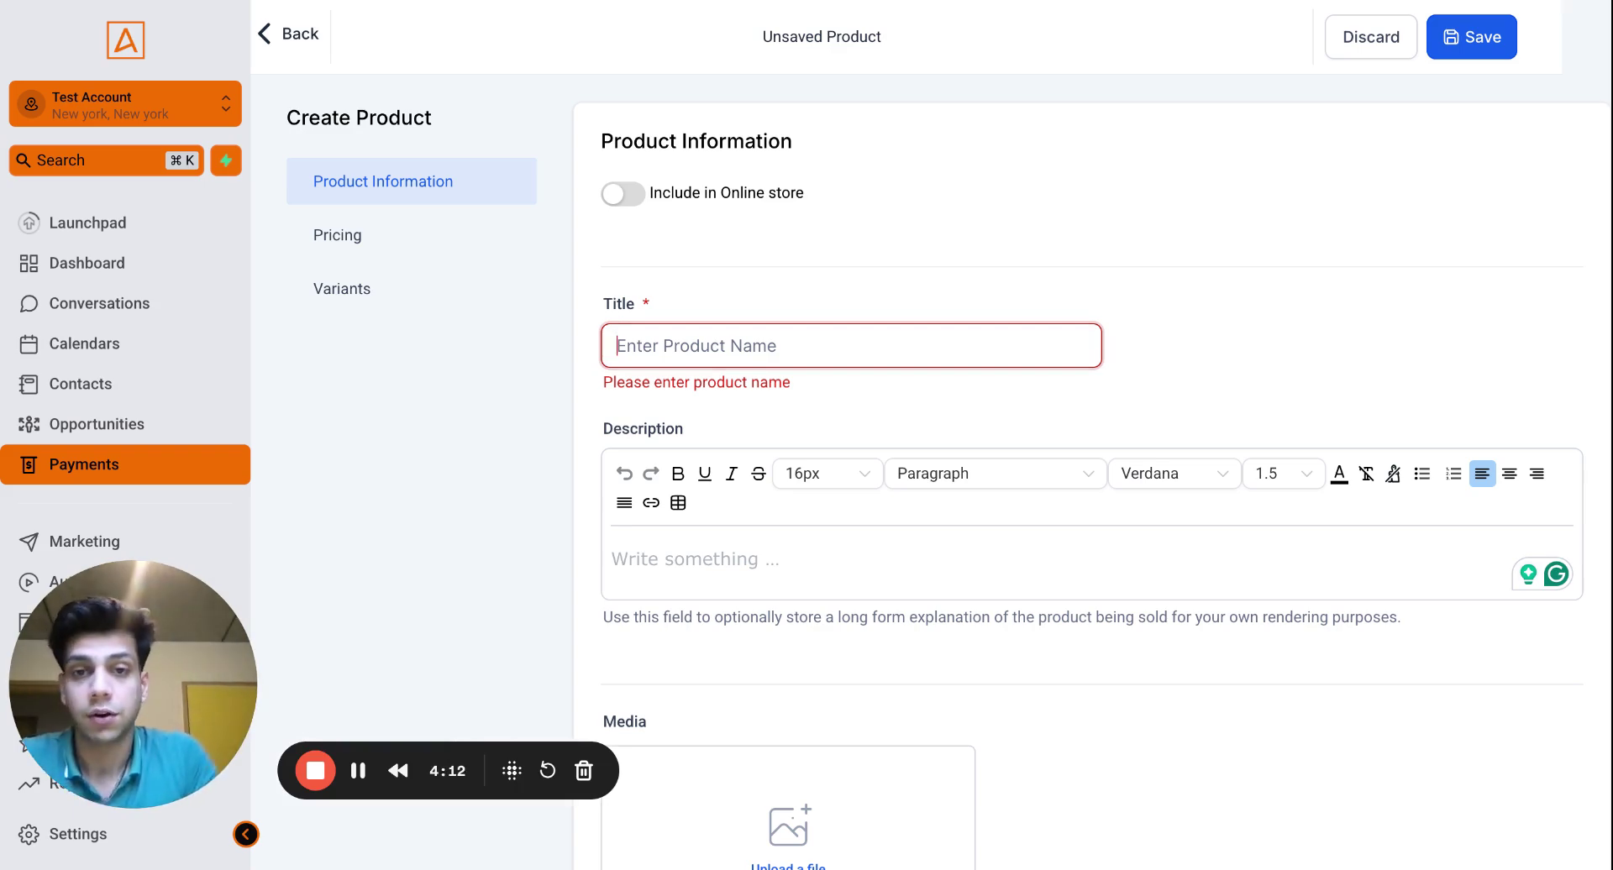
scroll(683, 504, down, 20)
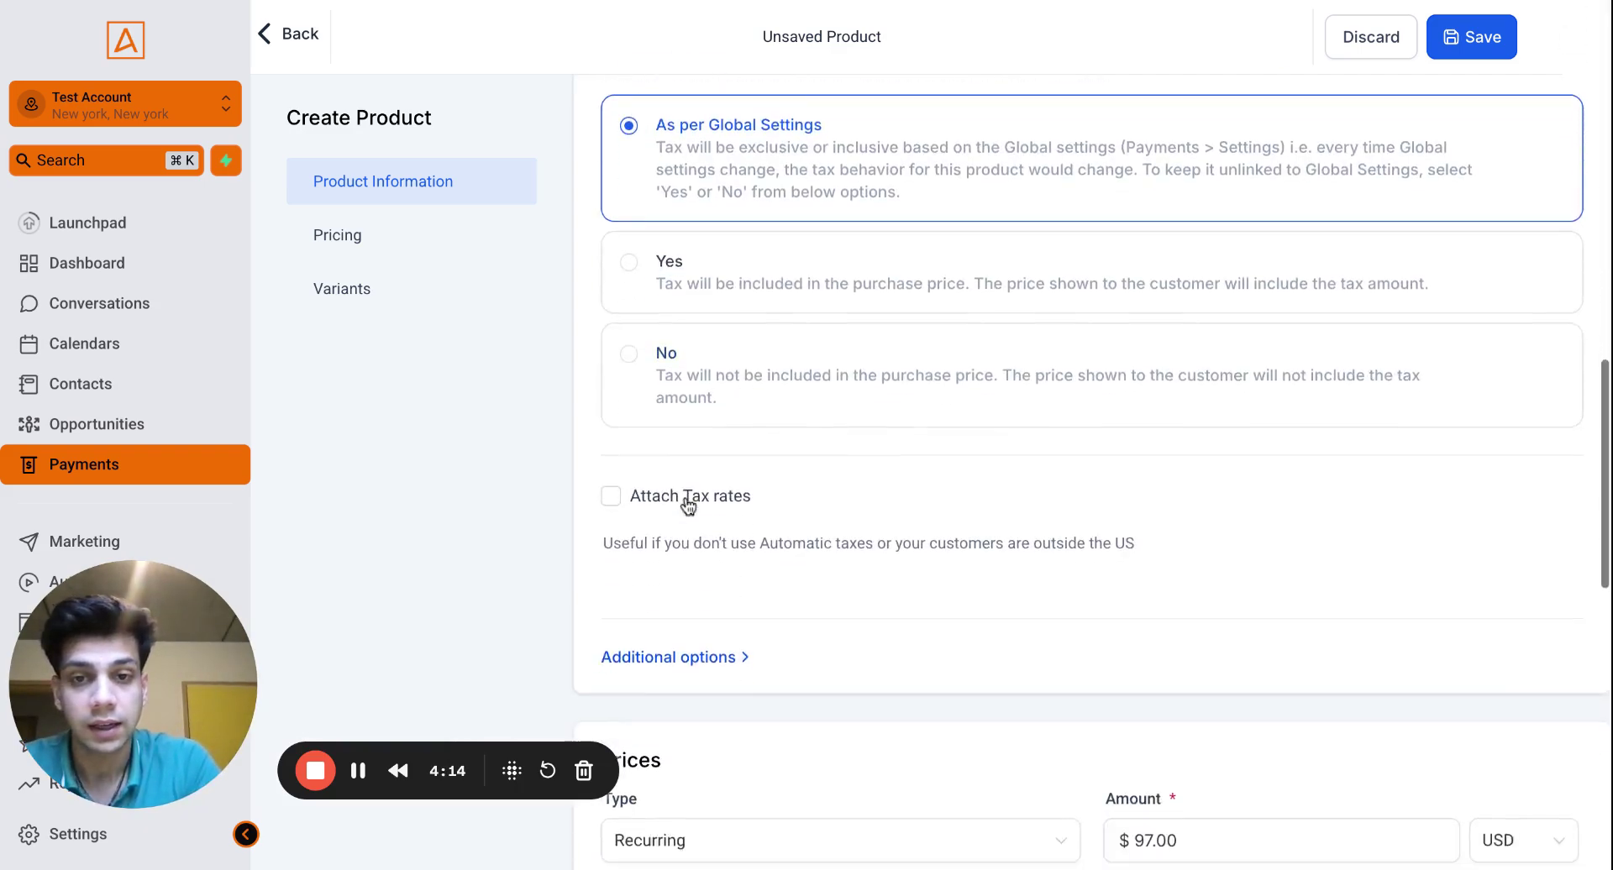
scroll(939, 428, up, 8)
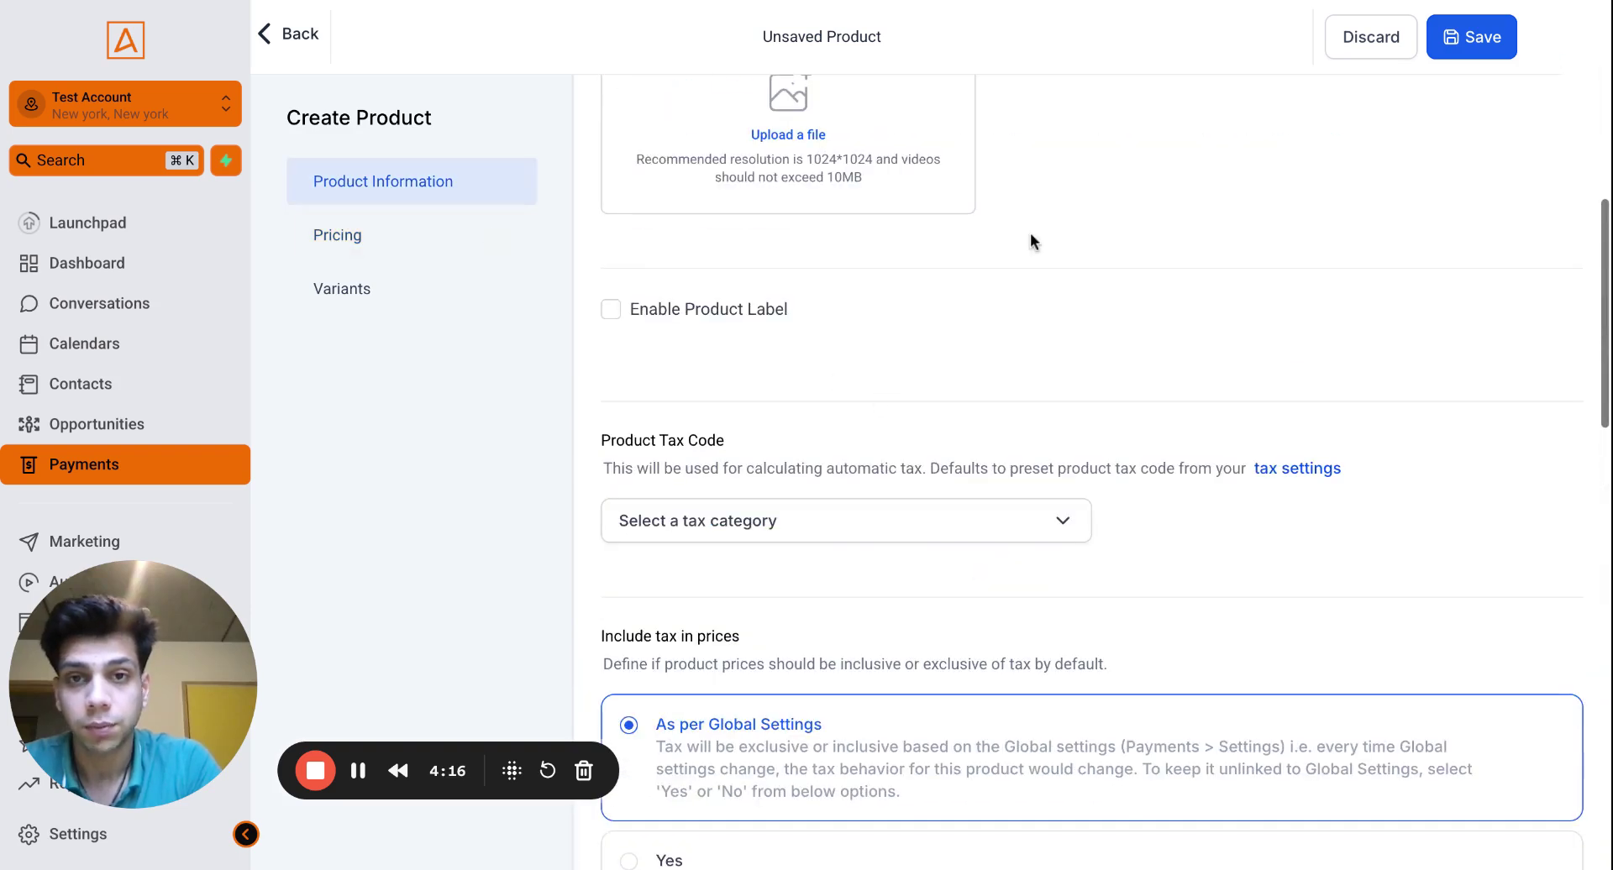
scroll(1033, 242, up, 8)
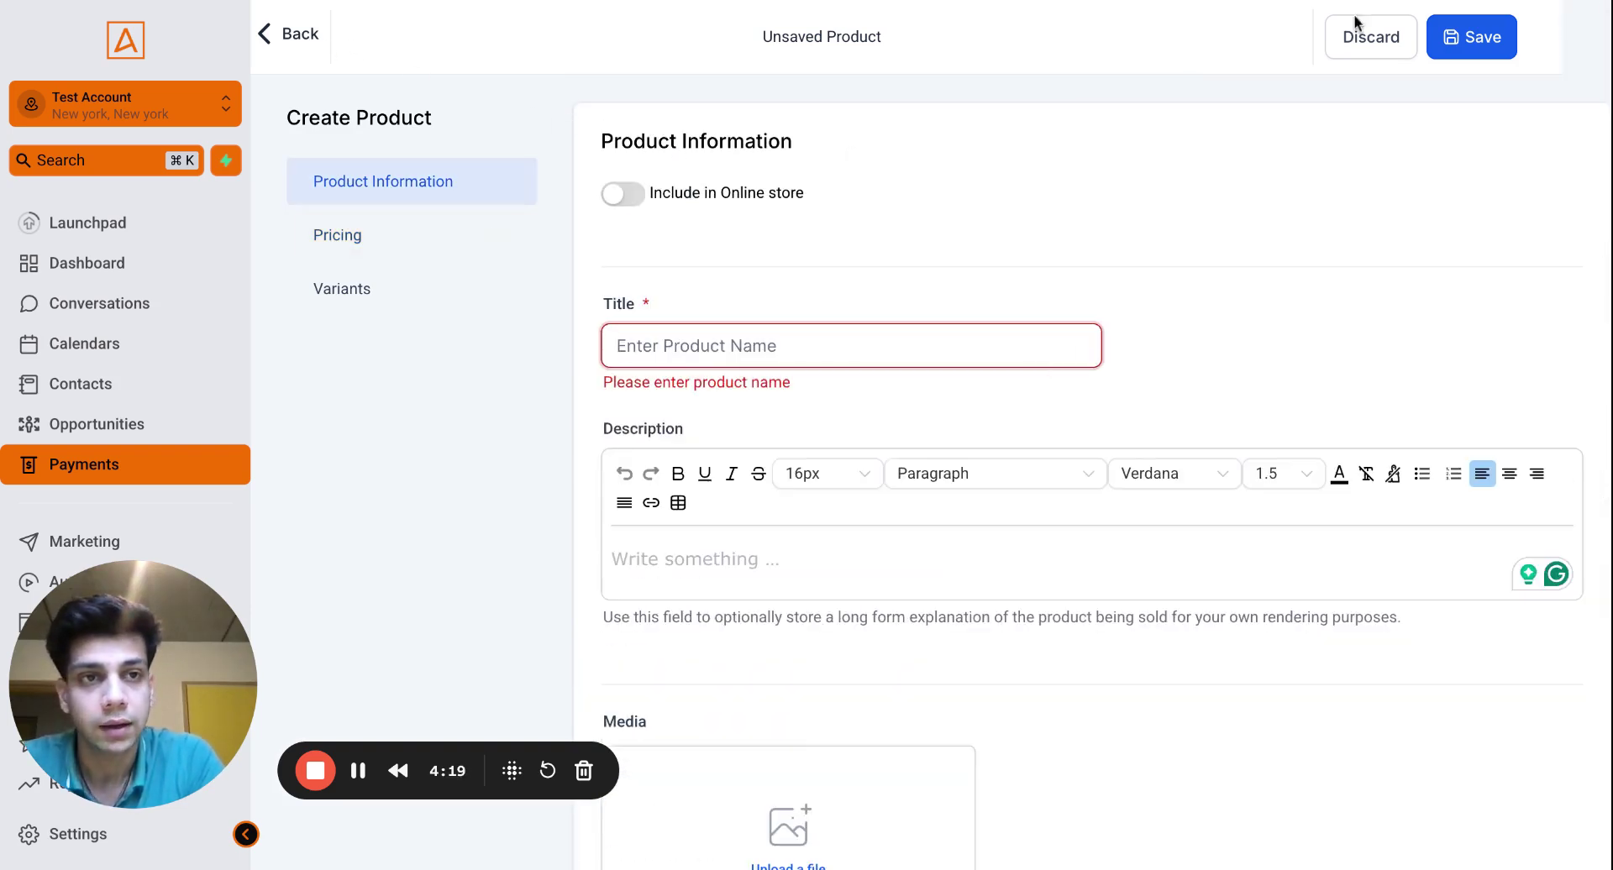
click(300, 34)
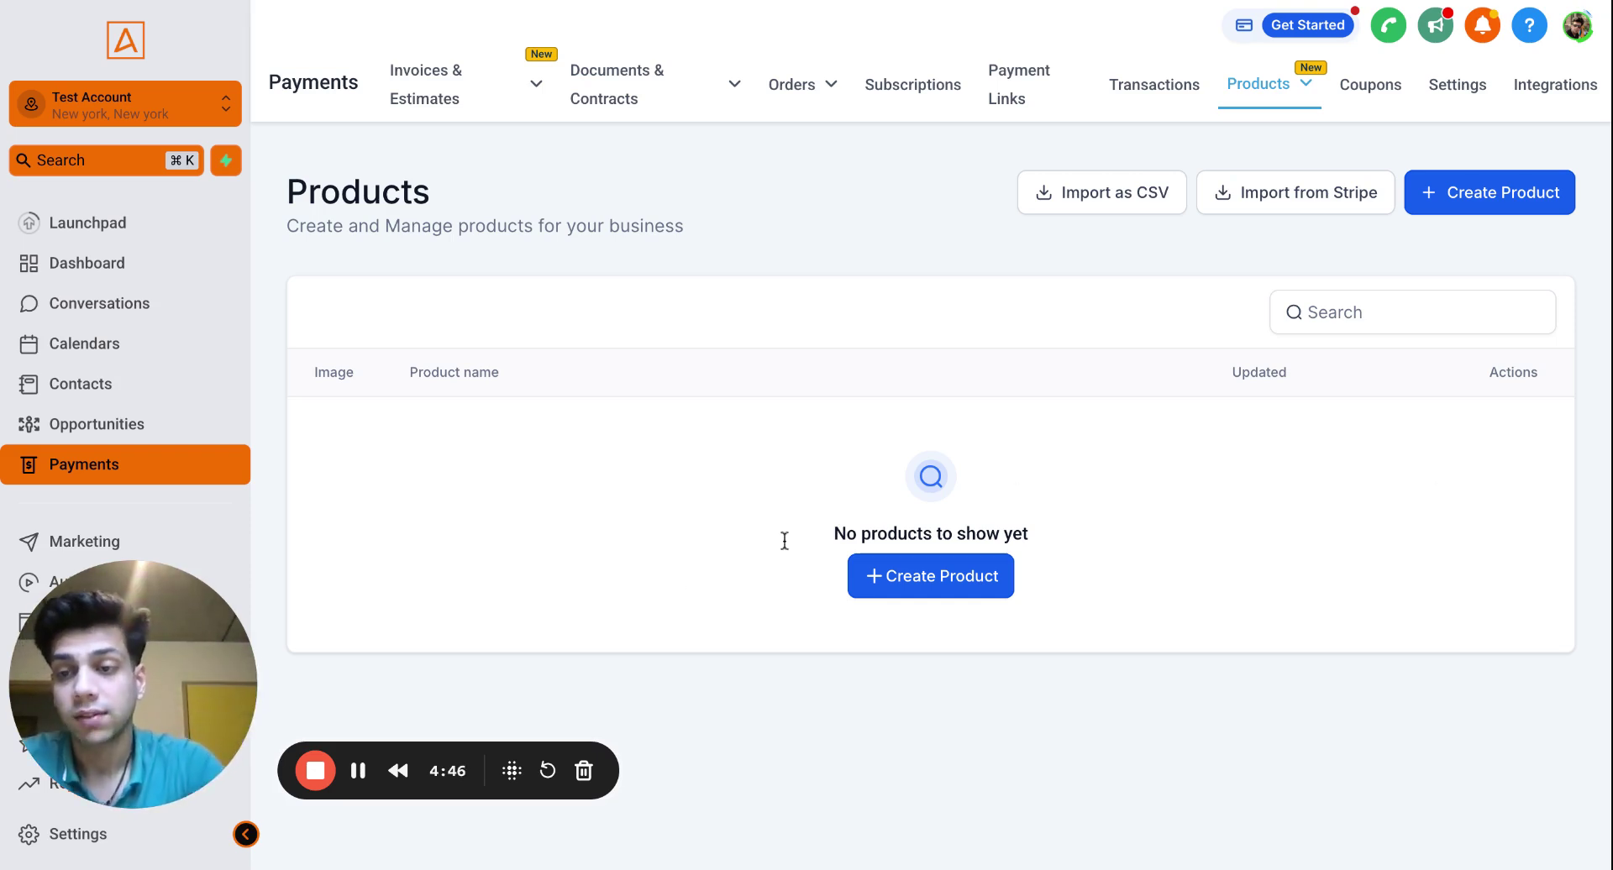
Open the CSS Gradient Funnel from the funnels list in Sites
mouse_move(121, 659)
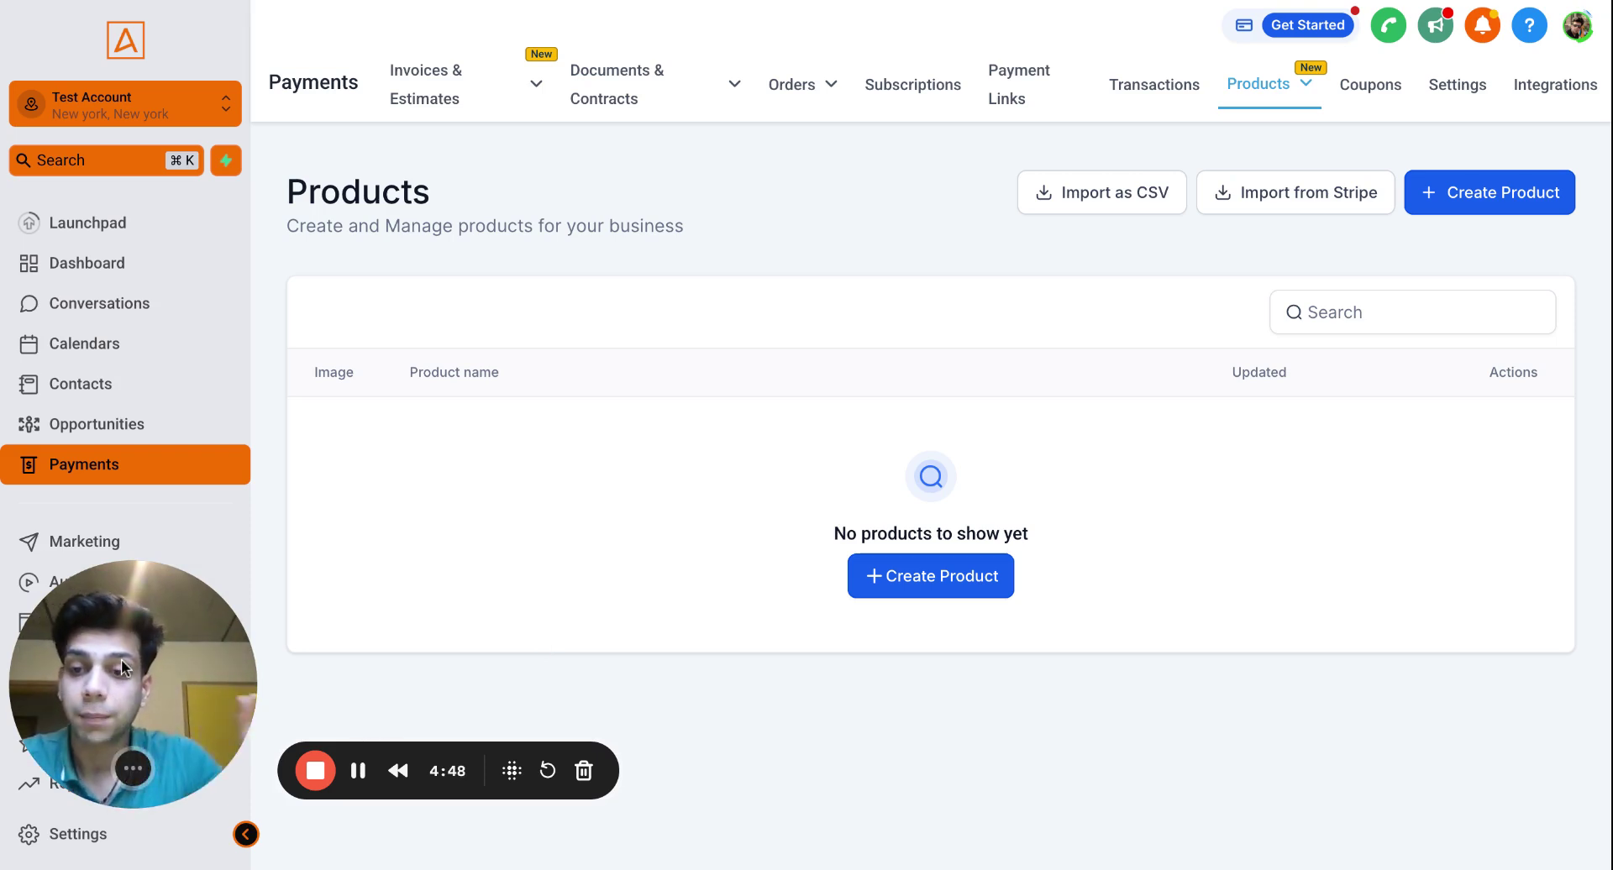
drag(122, 661, 122, 713)
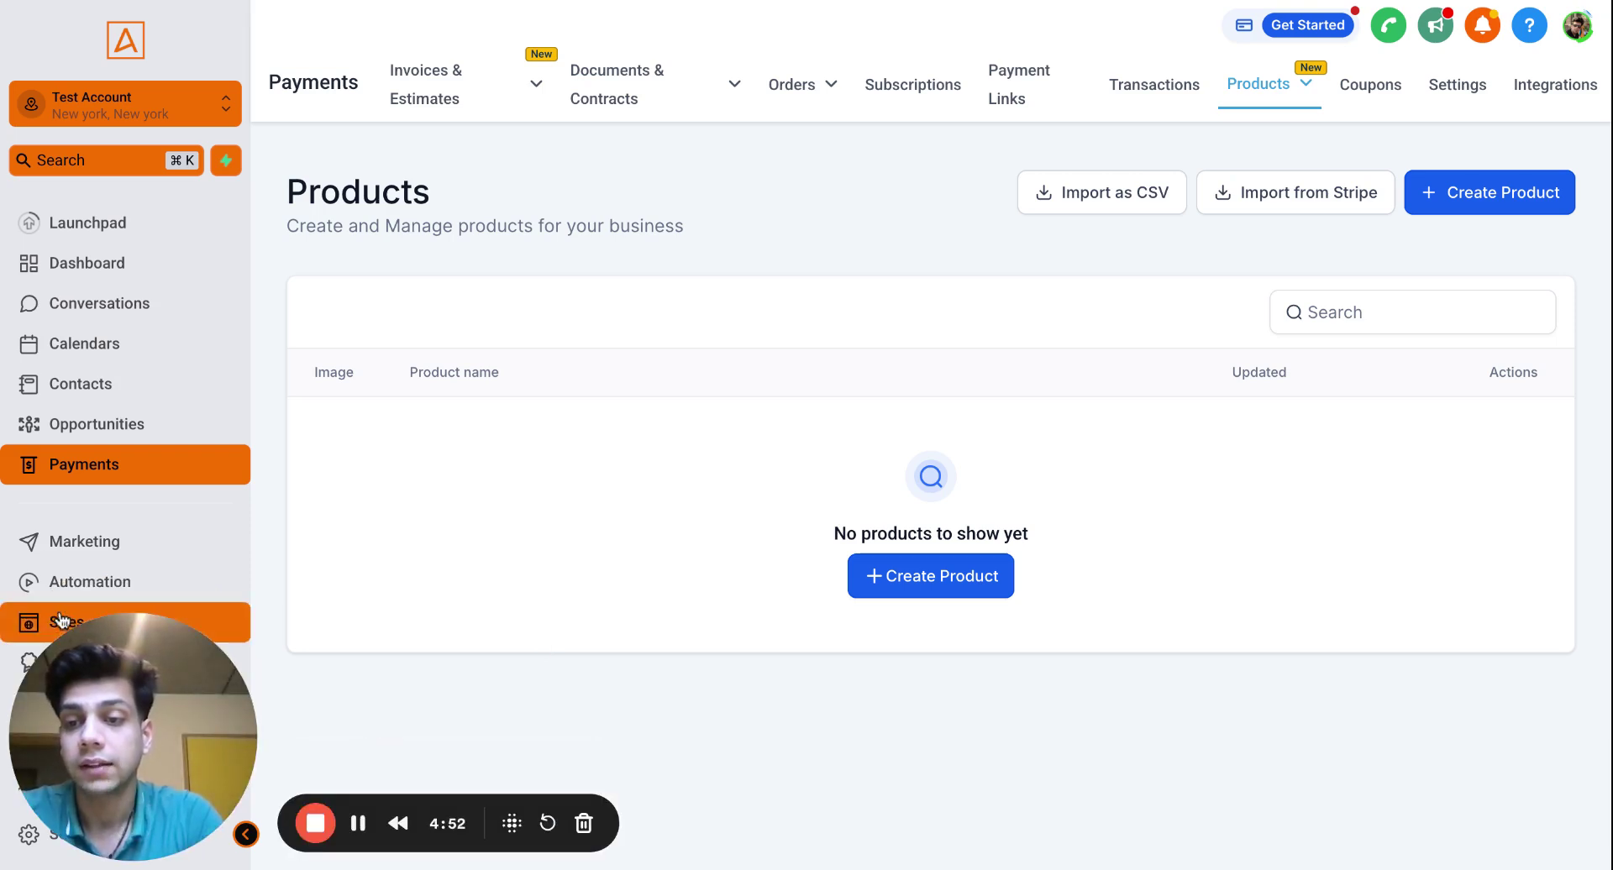
click(61, 622)
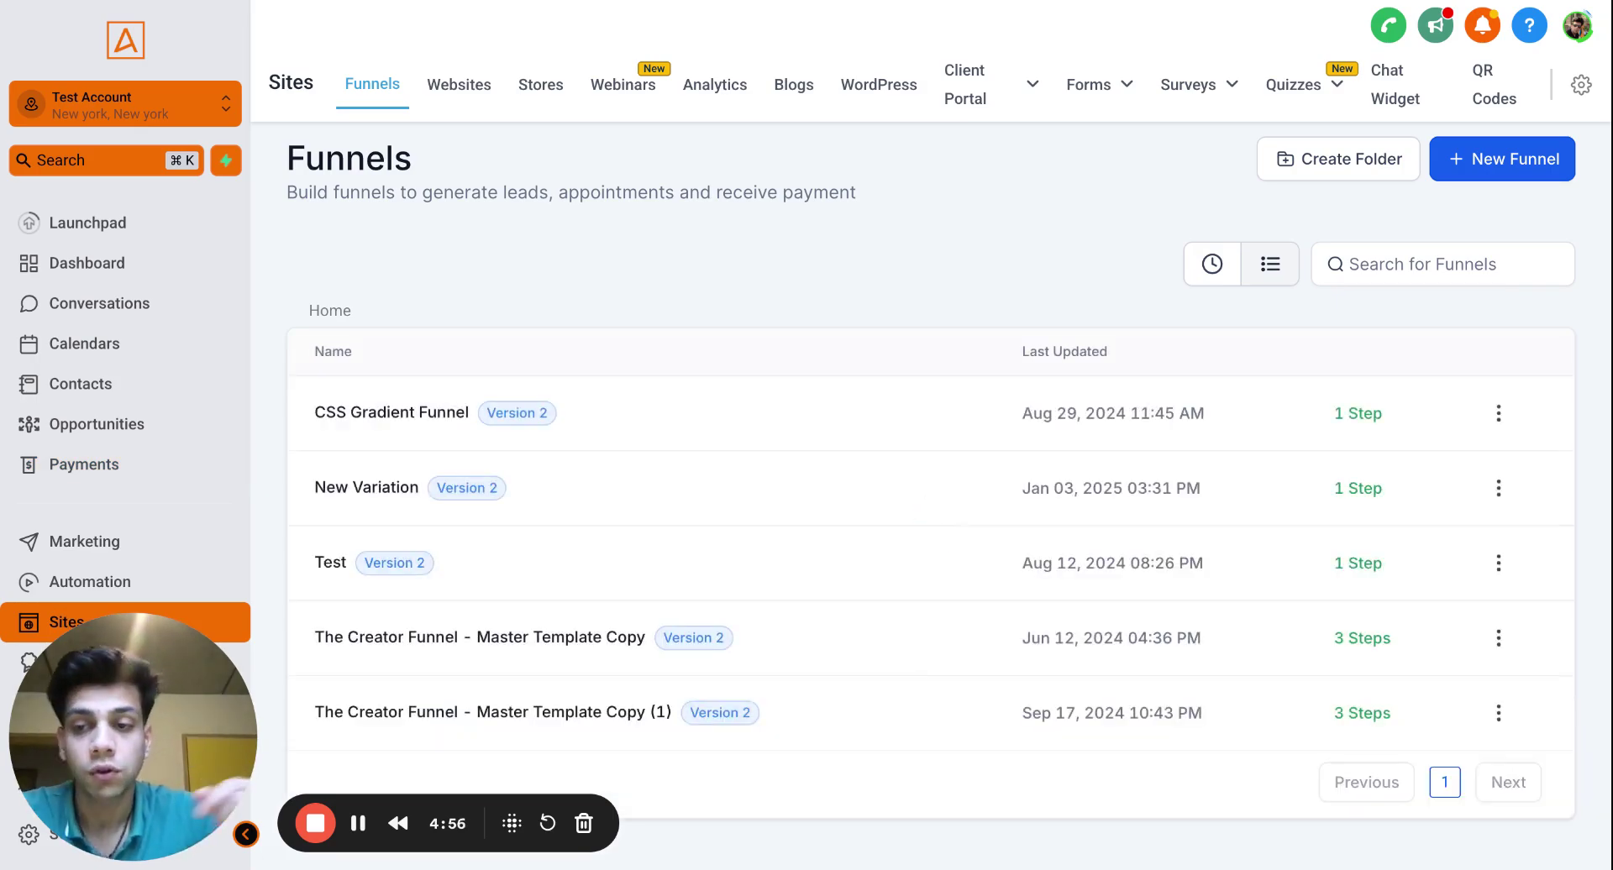
click(402, 414)
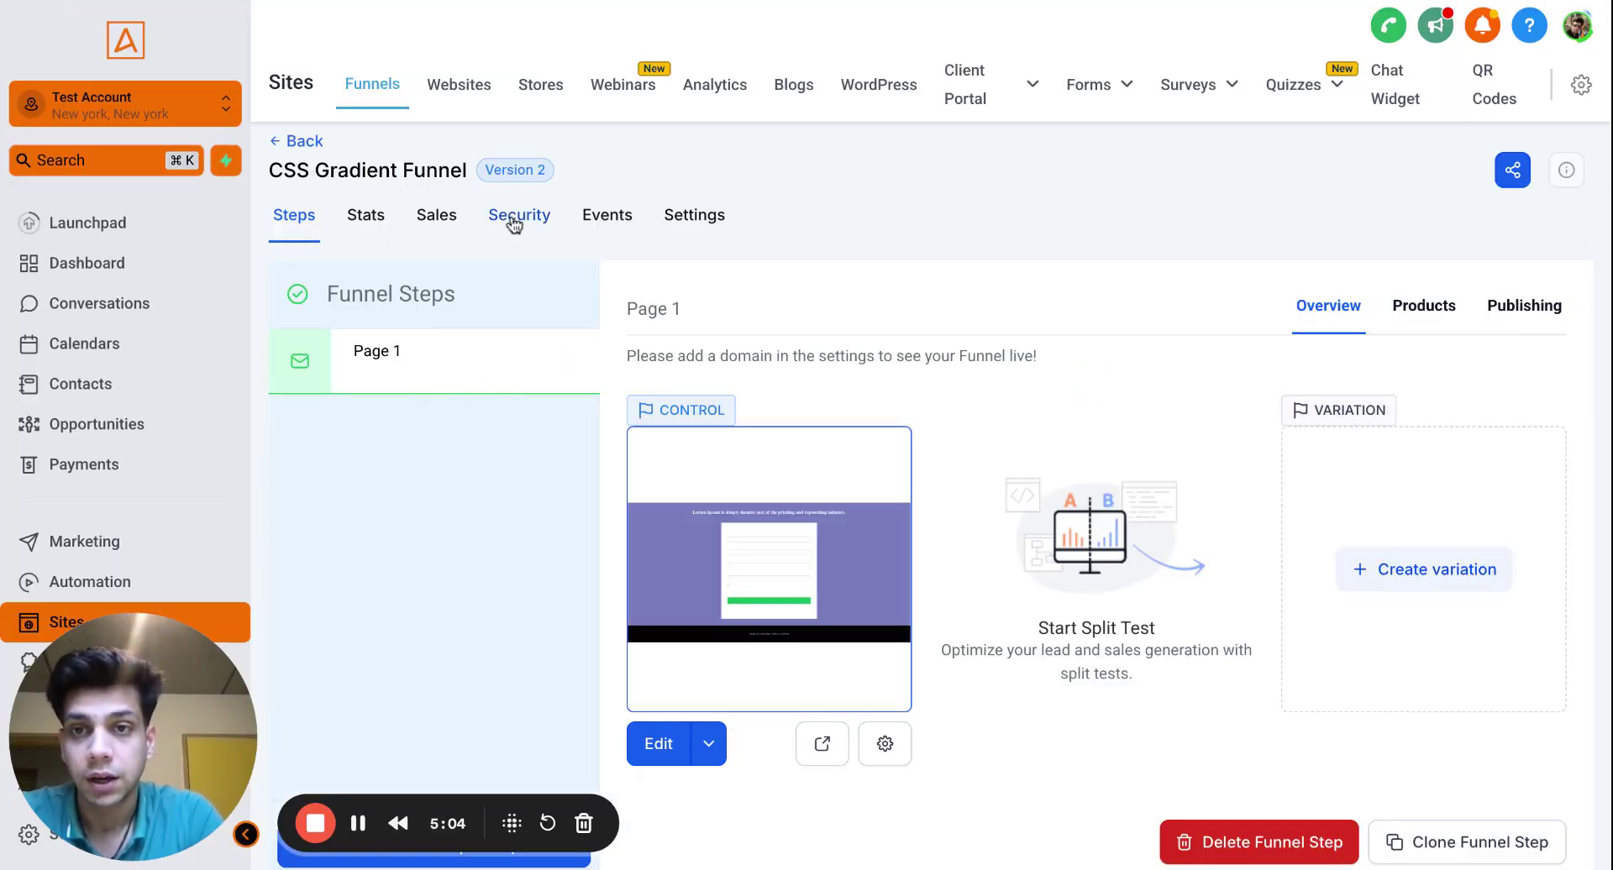
Examine the CSS Gradient Funnel's sales, security, events and settings sections, ending on its sales data
click(438, 220)
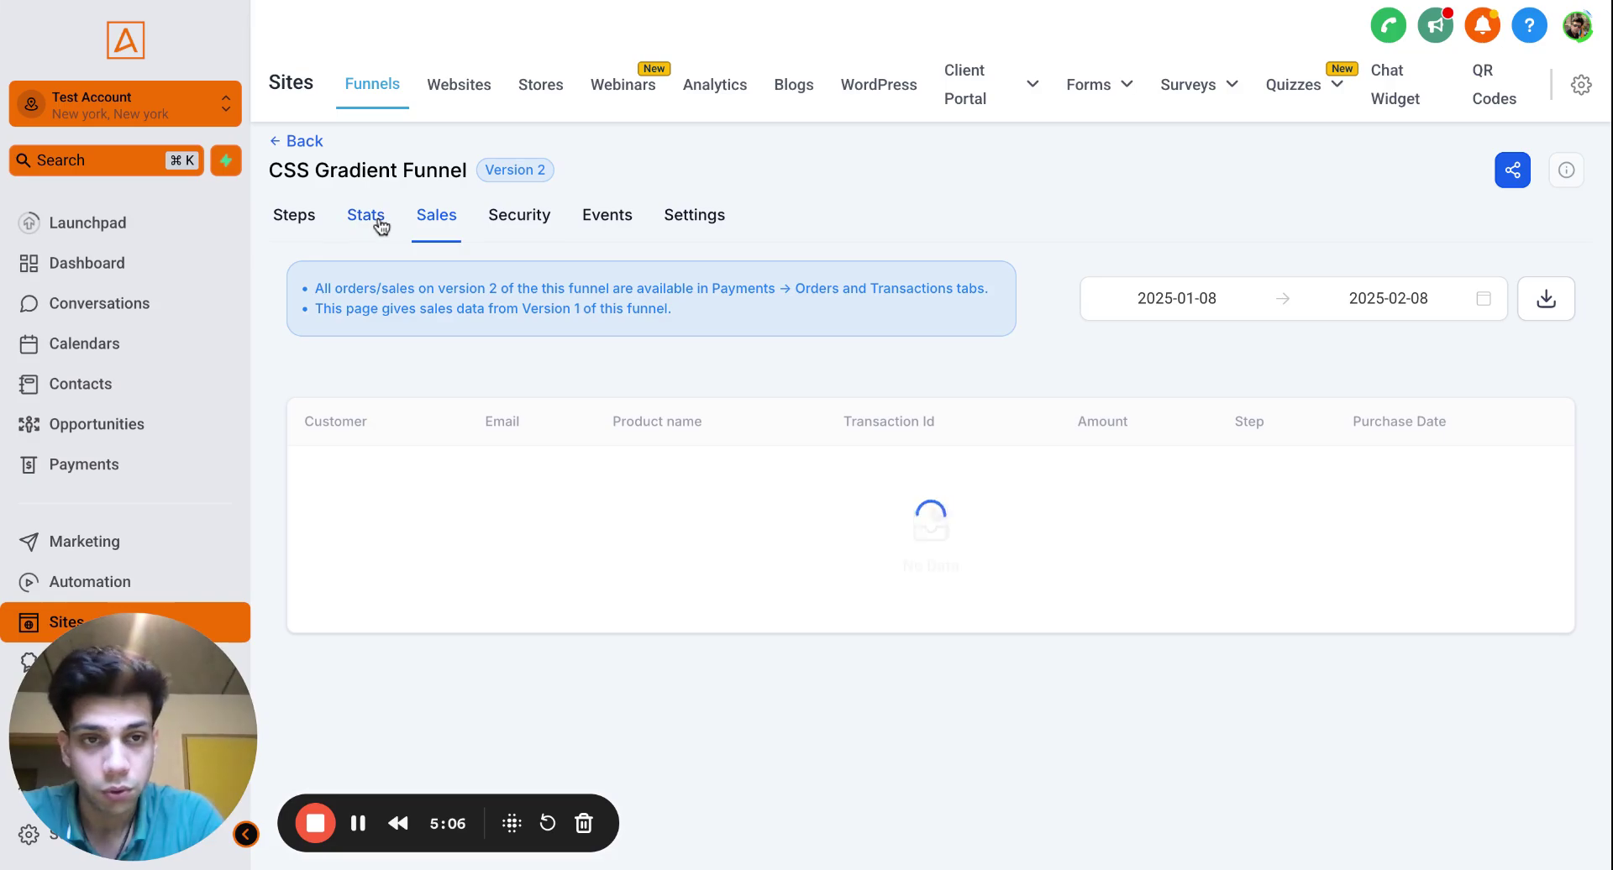
click(496, 217)
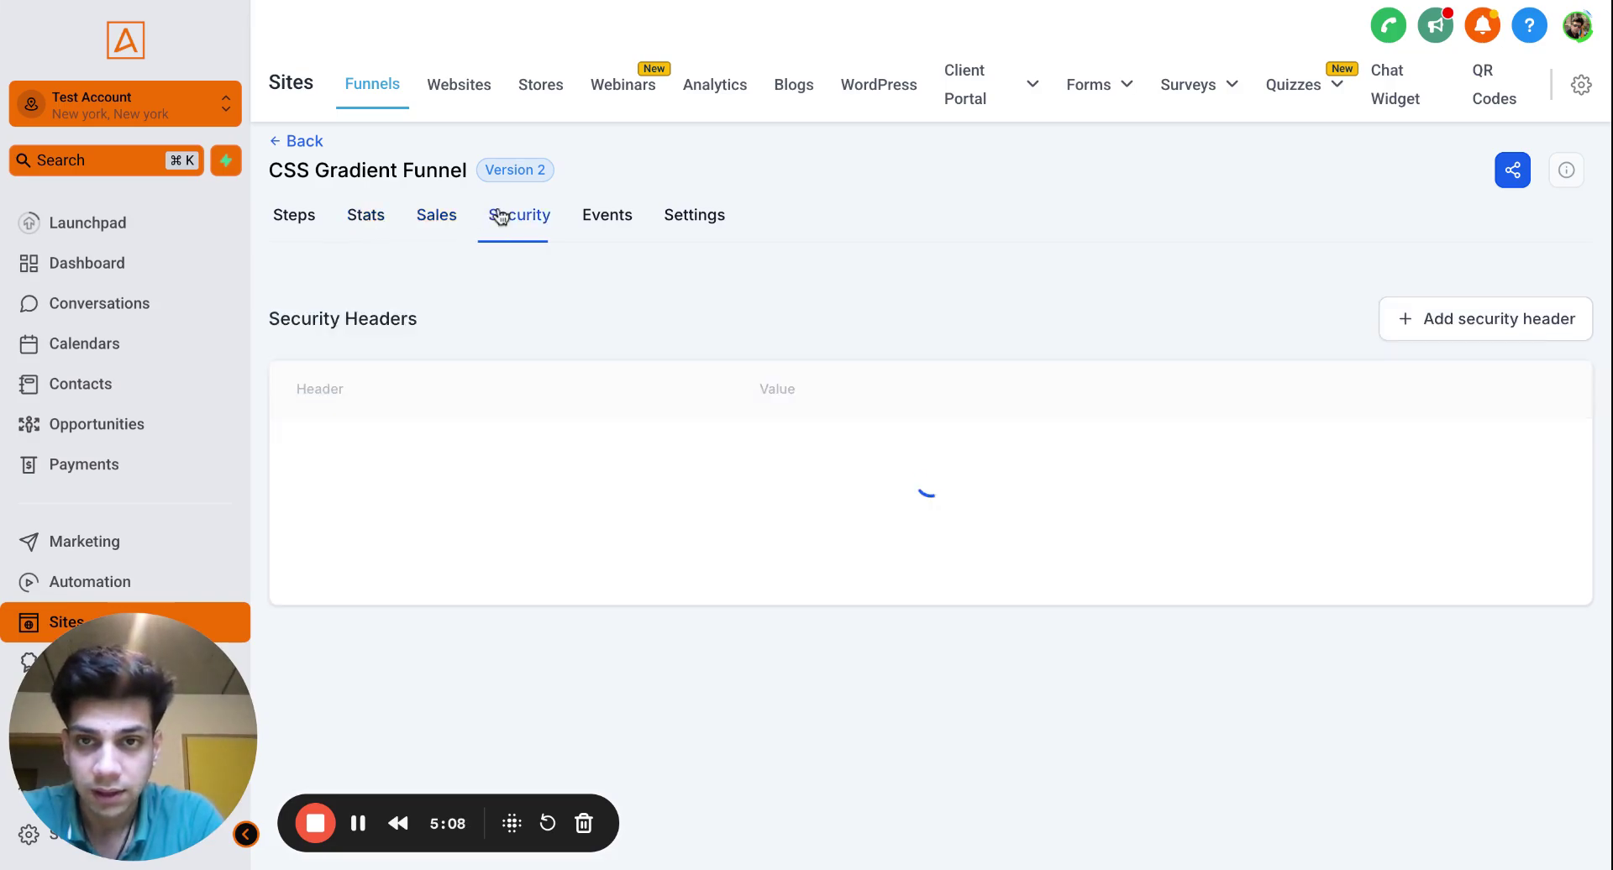
click(608, 217)
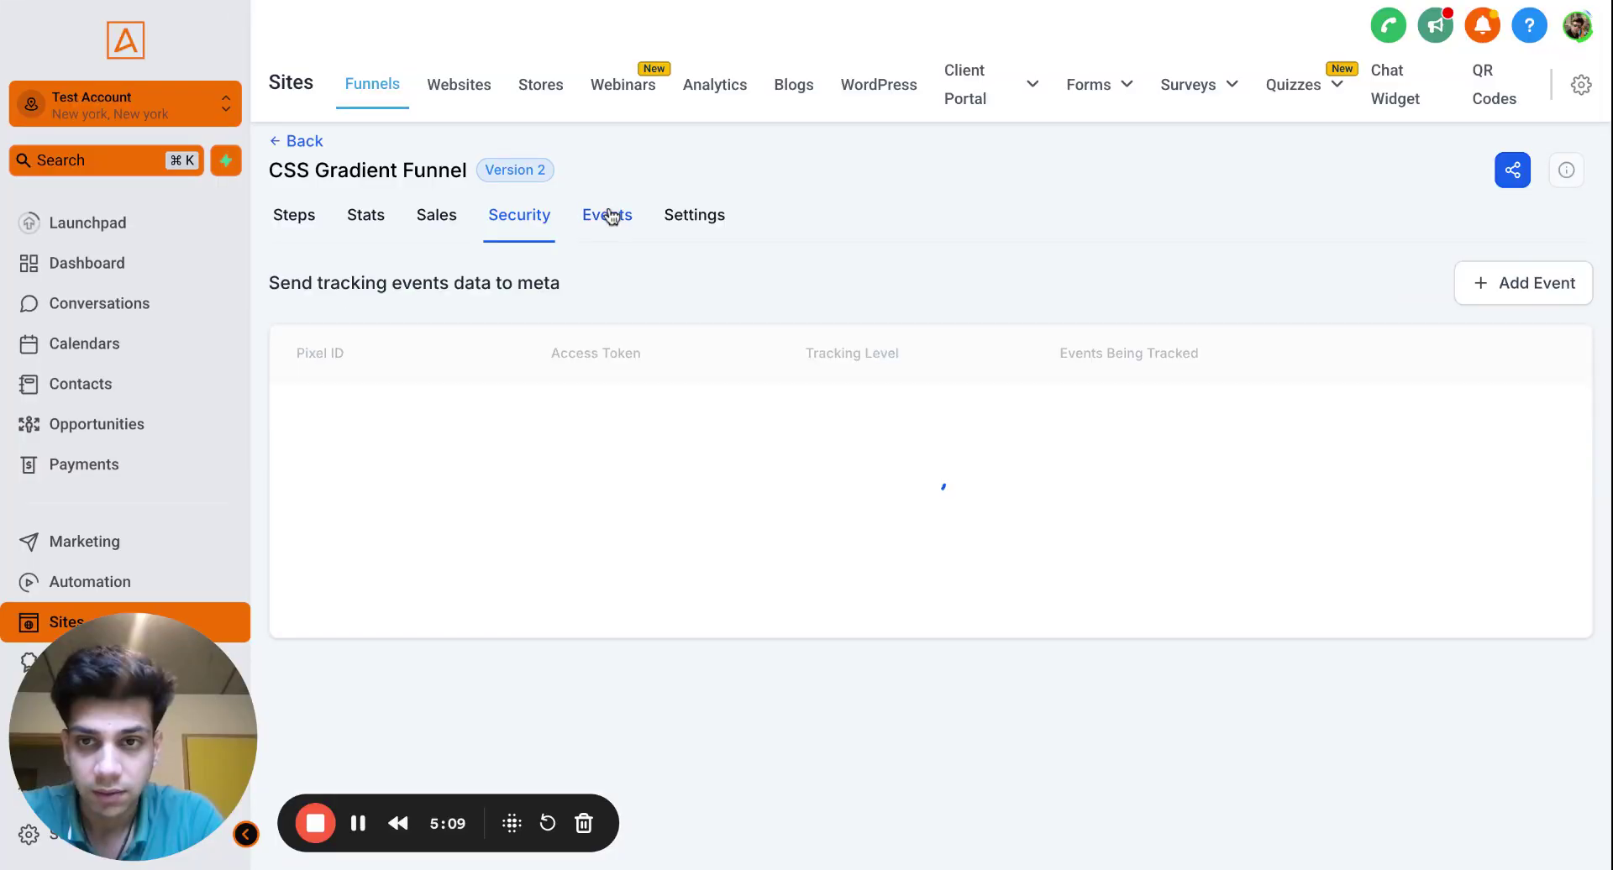
click(709, 218)
click(430, 217)
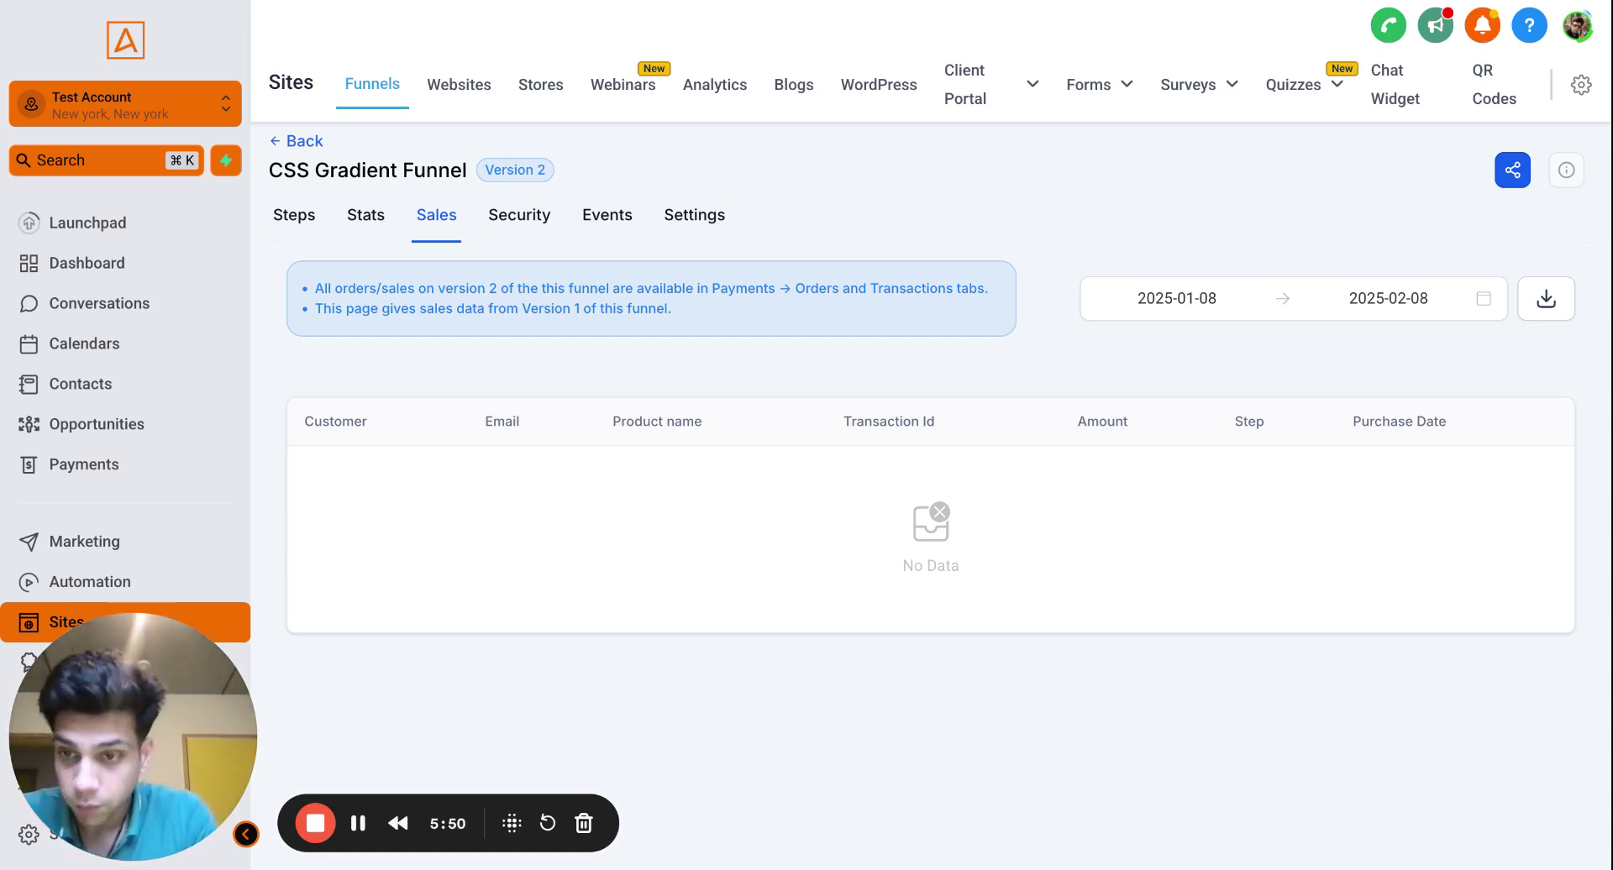
Switch to the agency view and show the SaaS settings of the Test Account sub-account
click(200, 112)
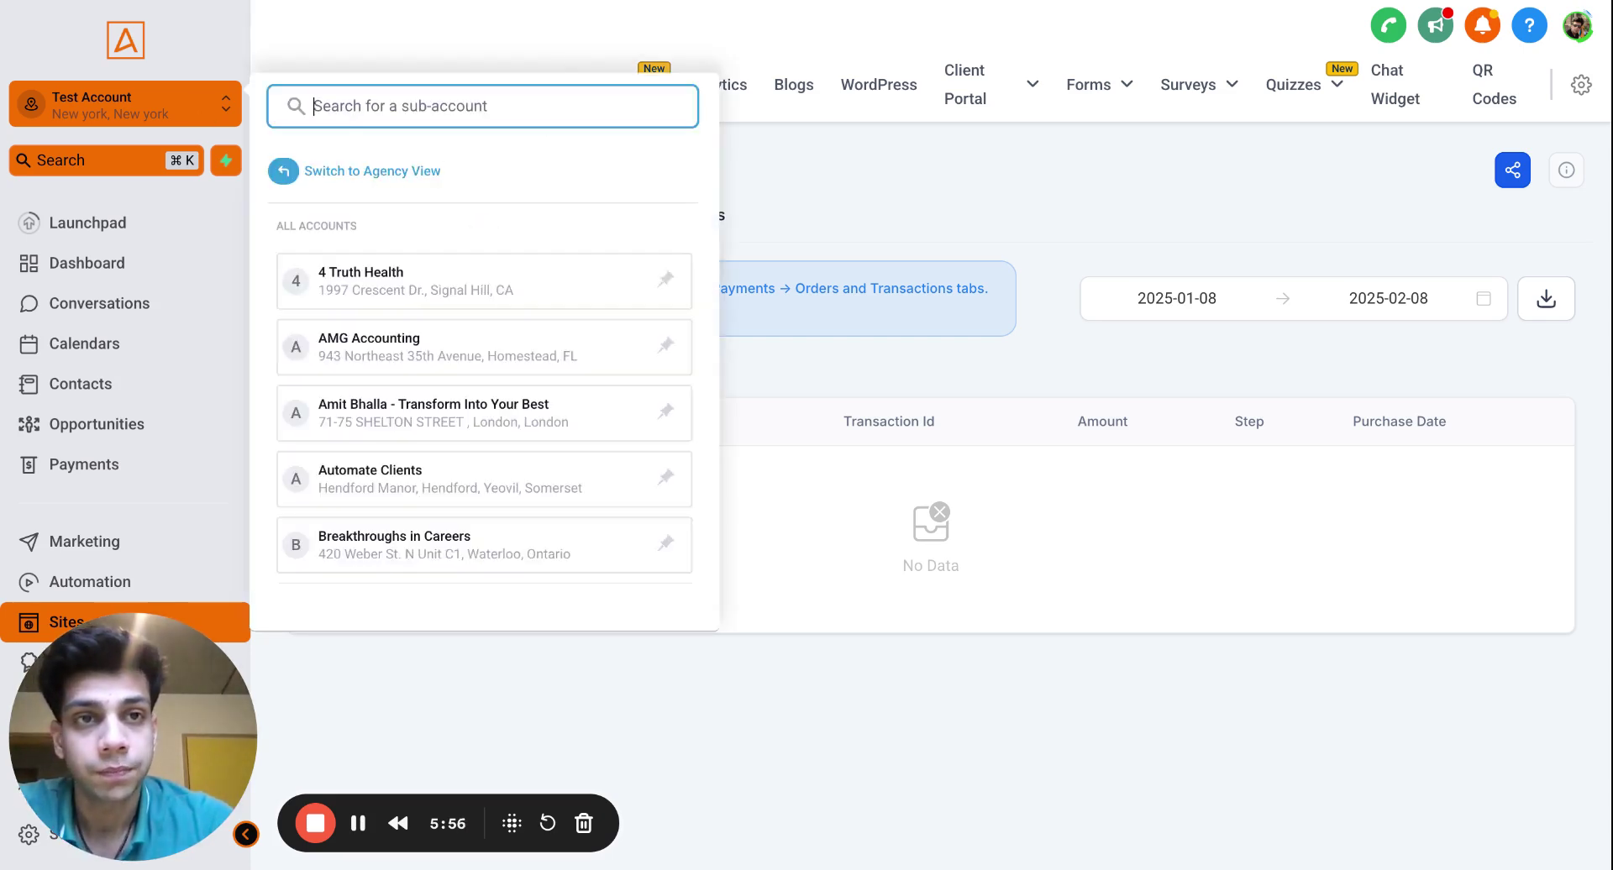
click(372, 171)
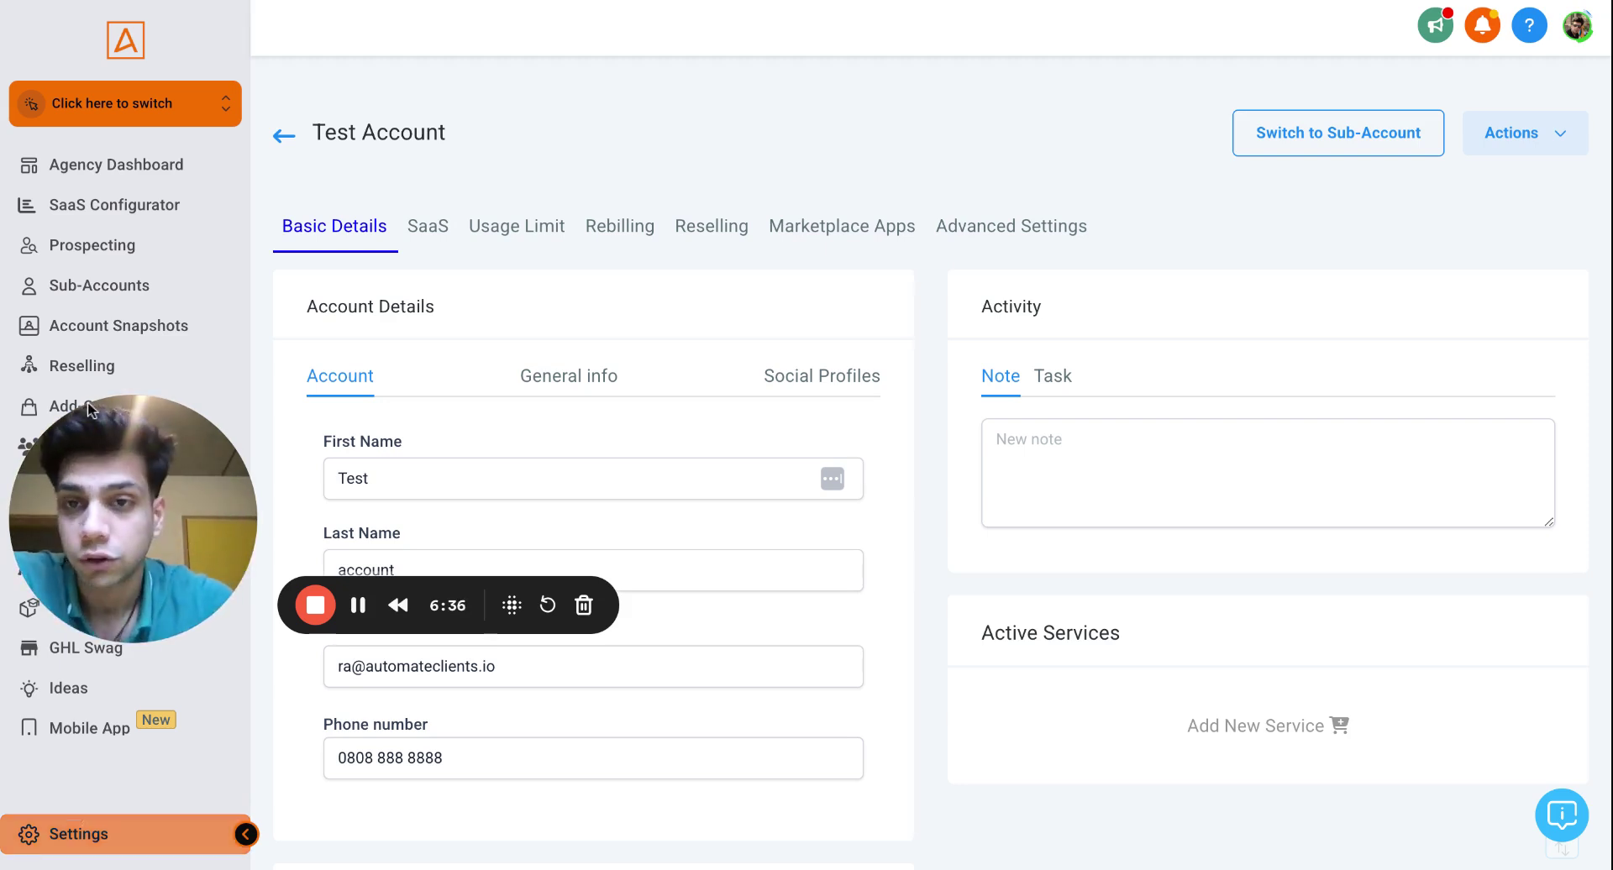
click(432, 236)
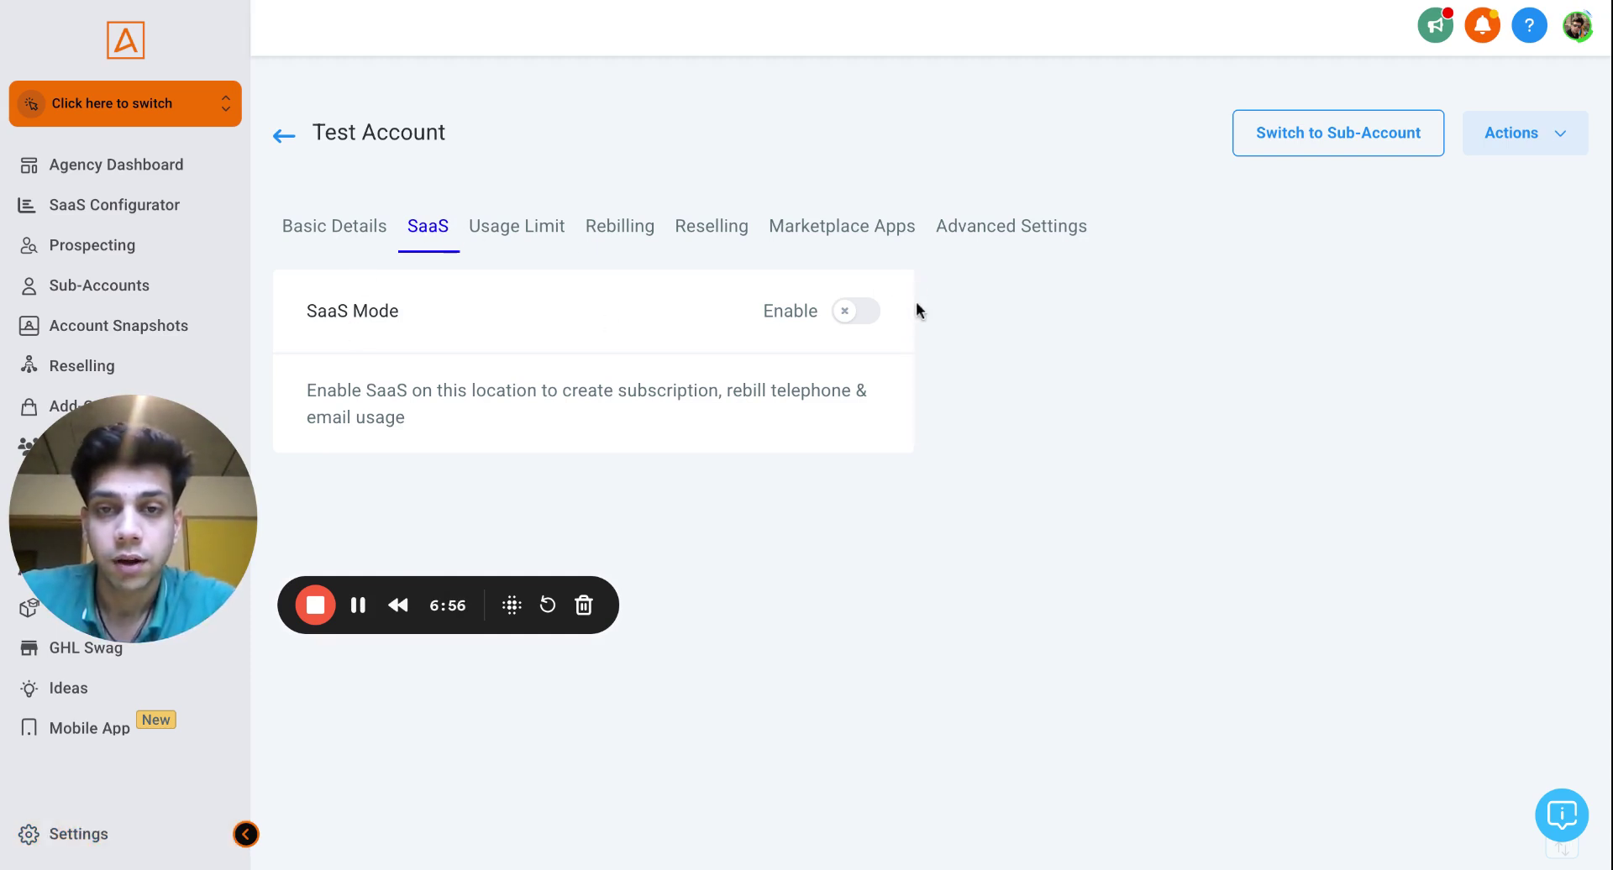
click(862, 316)
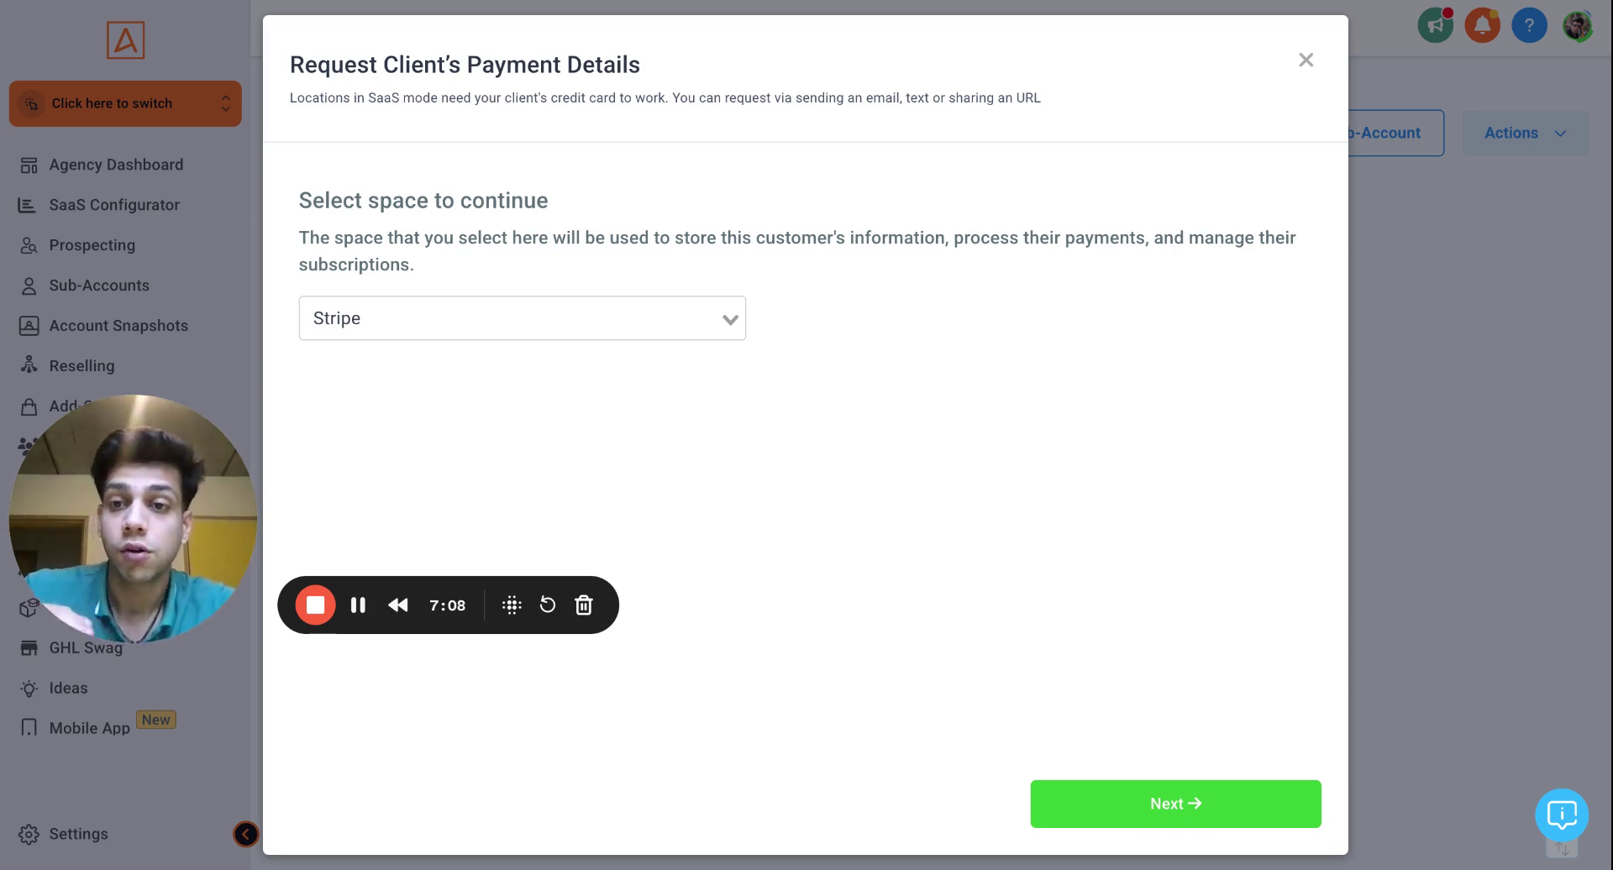
click(1220, 822)
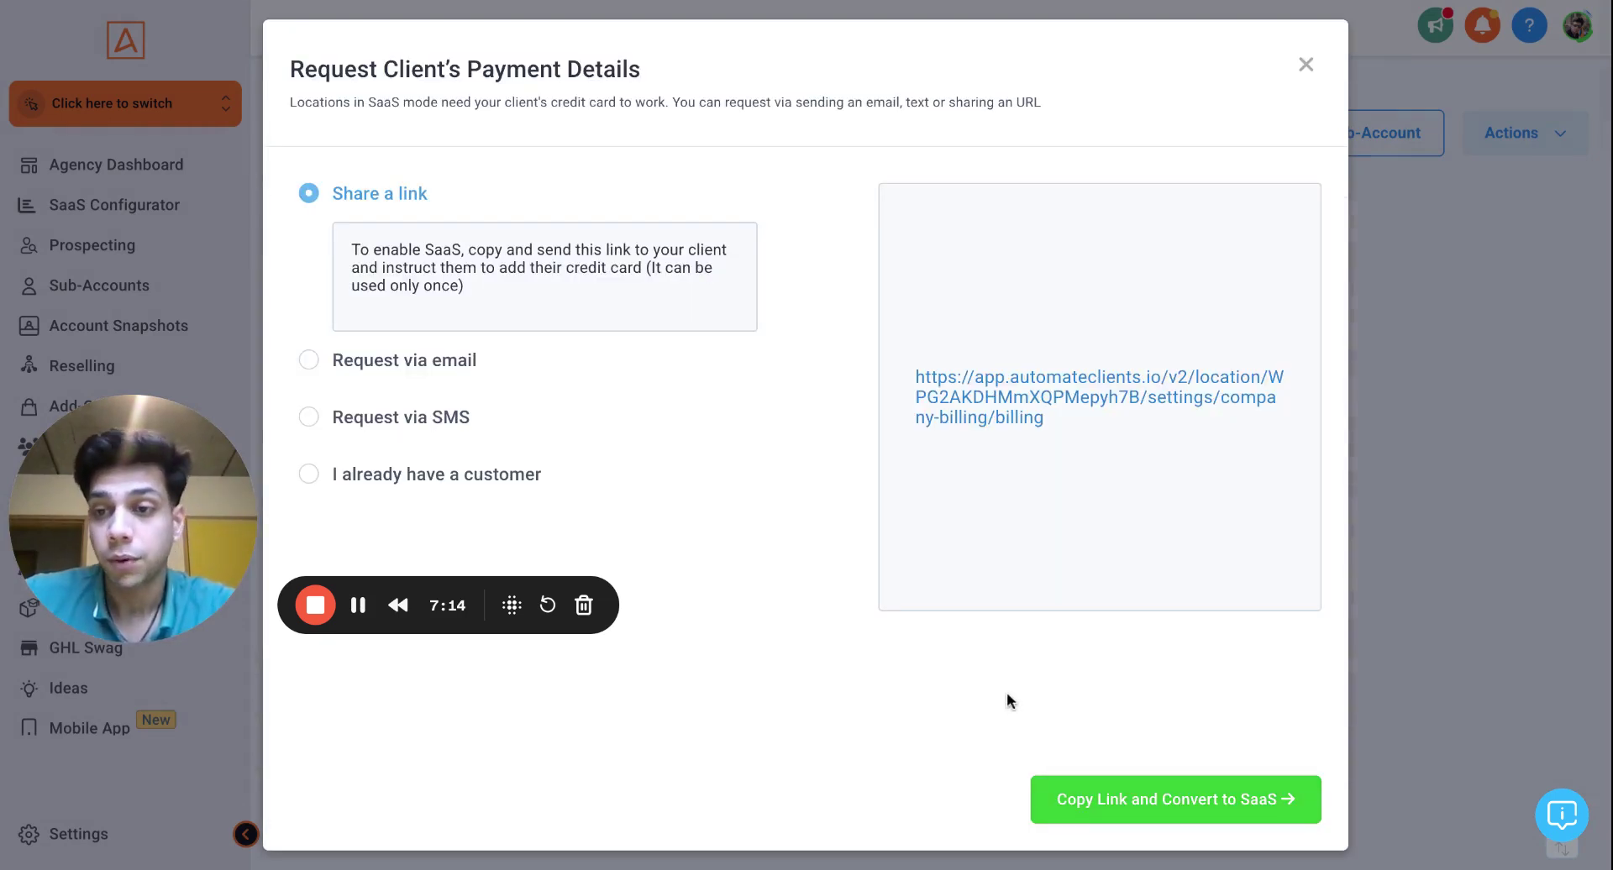
click(1307, 61)
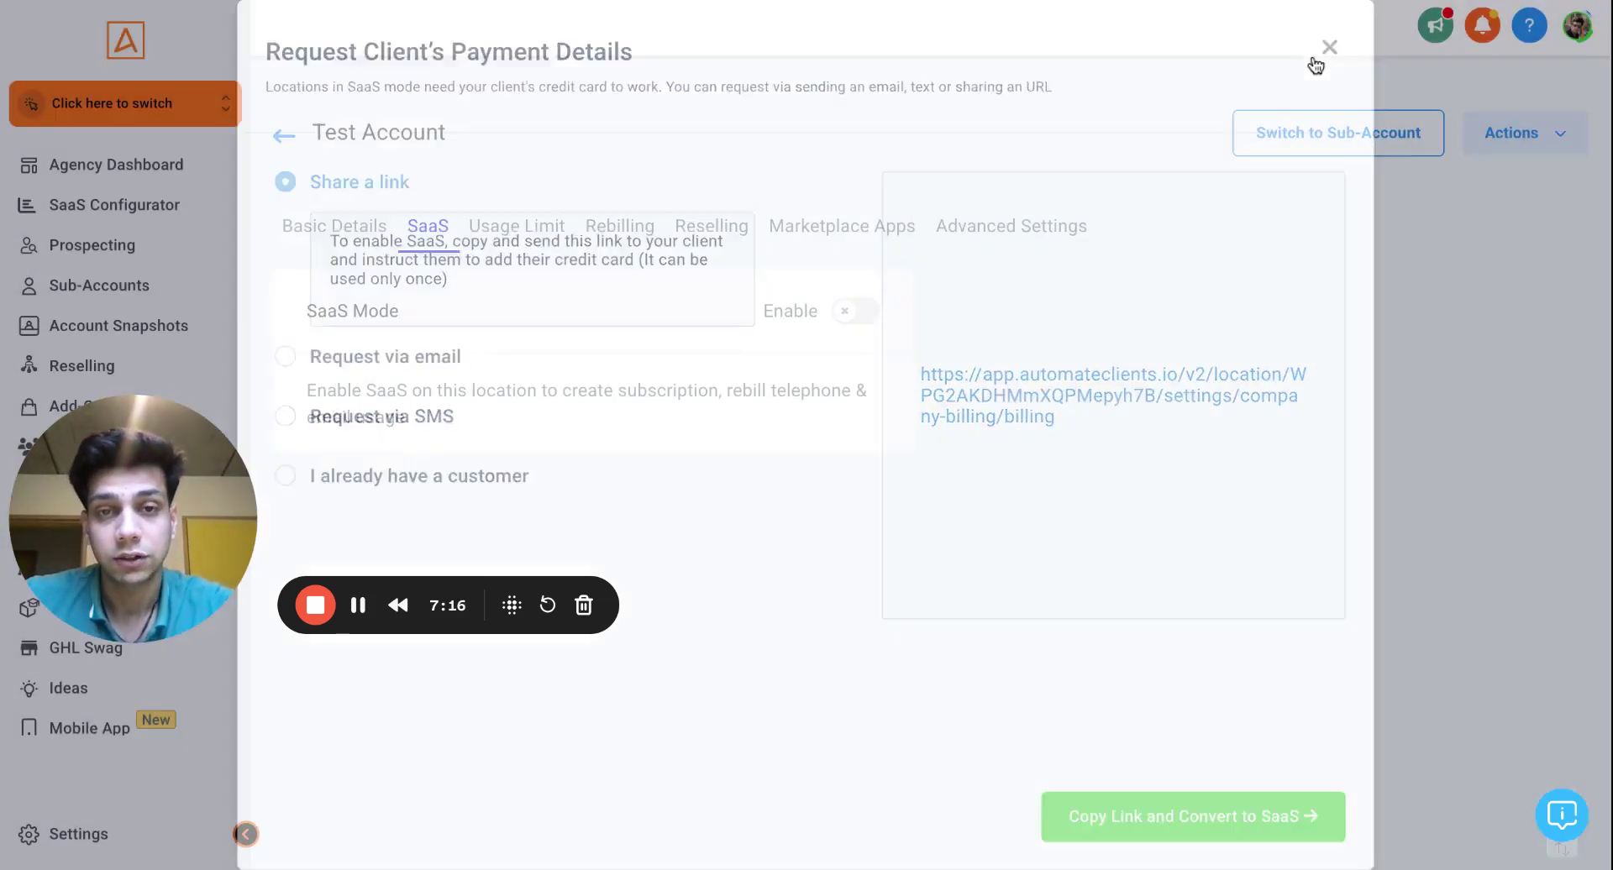
Start enabling SaaS mode with the Stripe space and choose the option for an existing customer
click(848, 318)
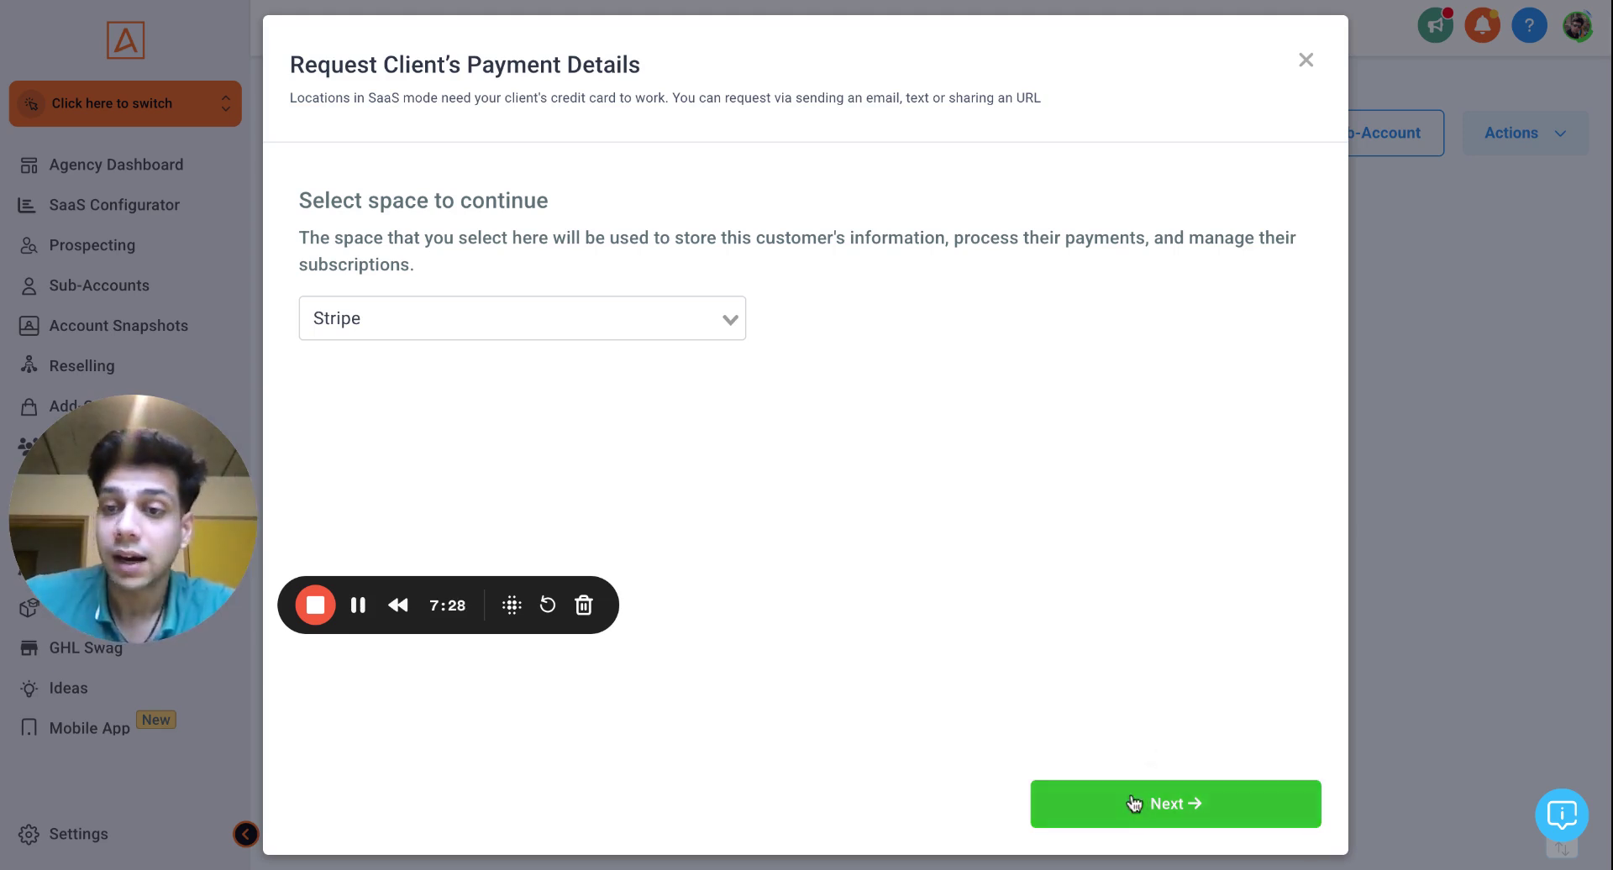
click(1191, 805)
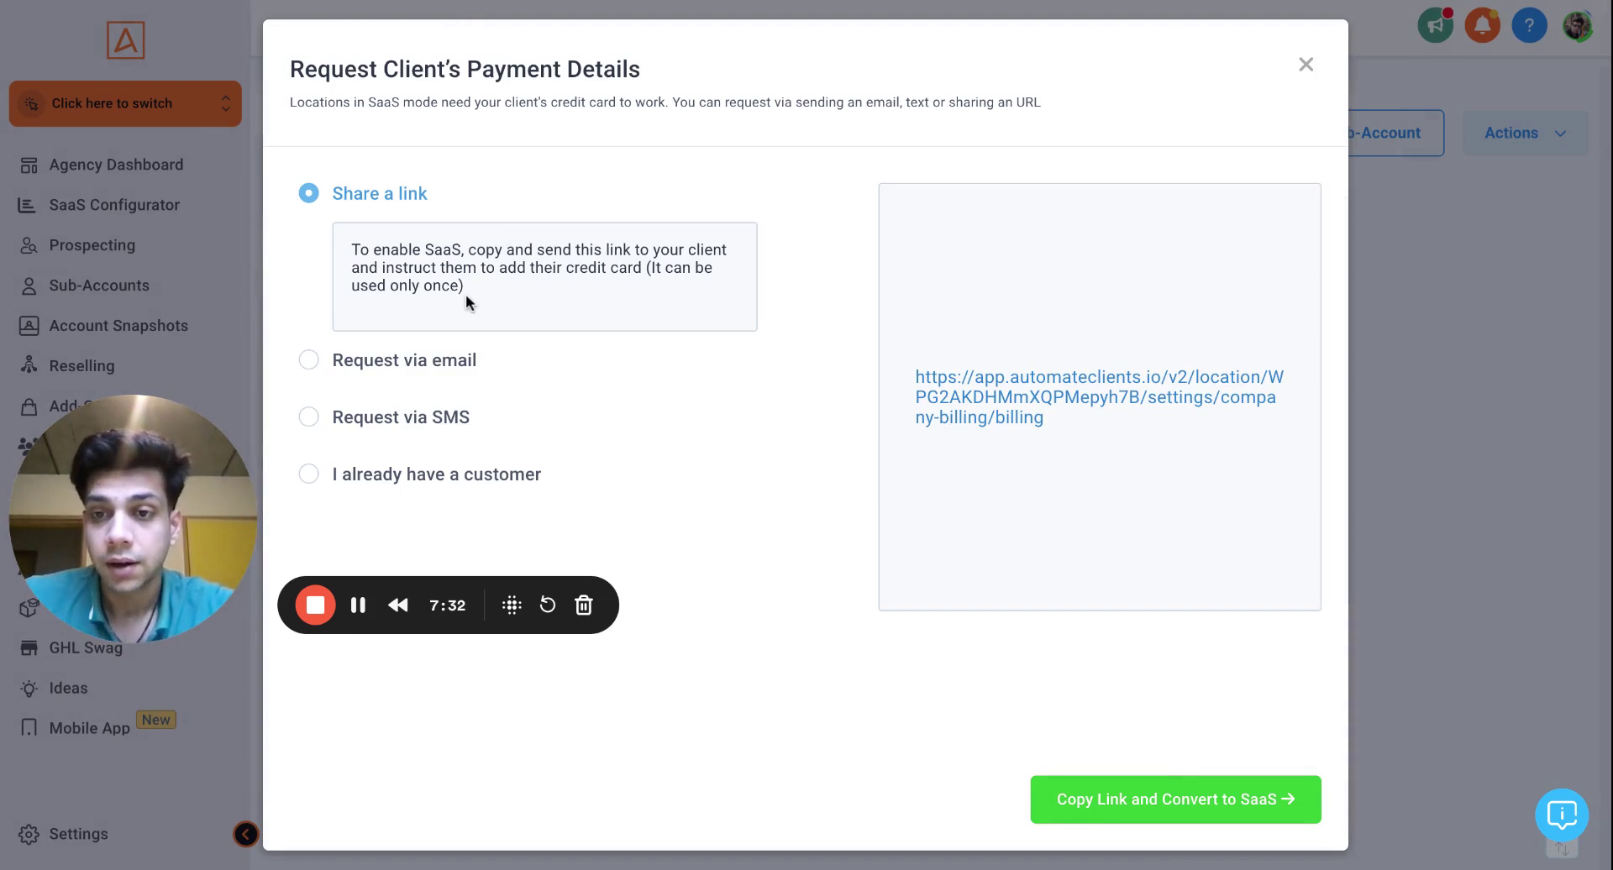
click(411, 483)
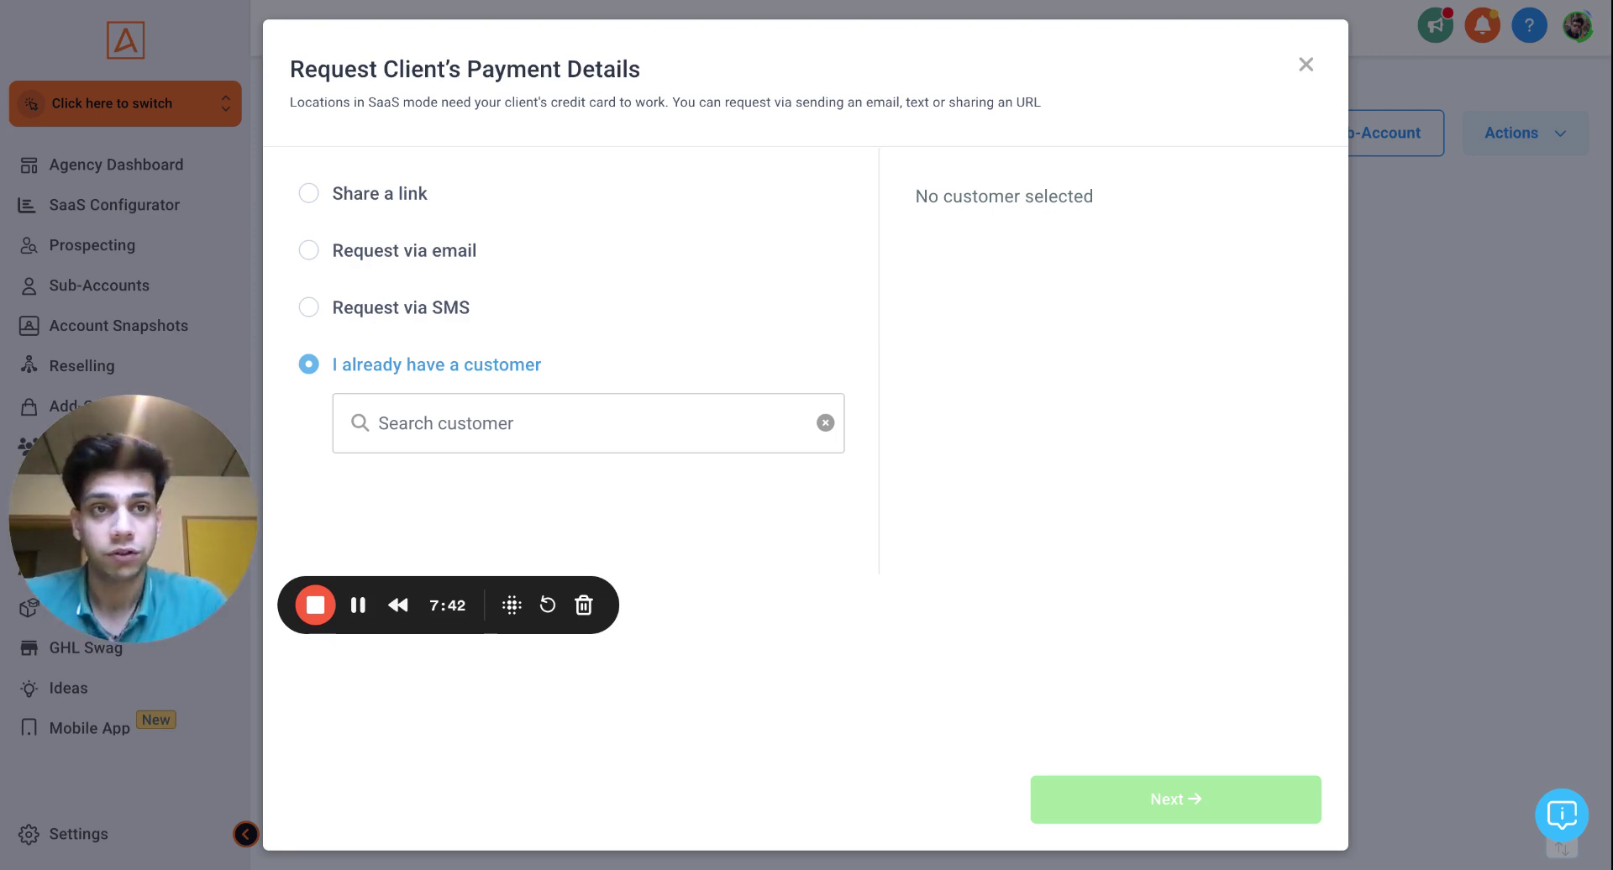
Return to the Test Account sub-account and check the product options under Payments
key(ctrl+Tab)
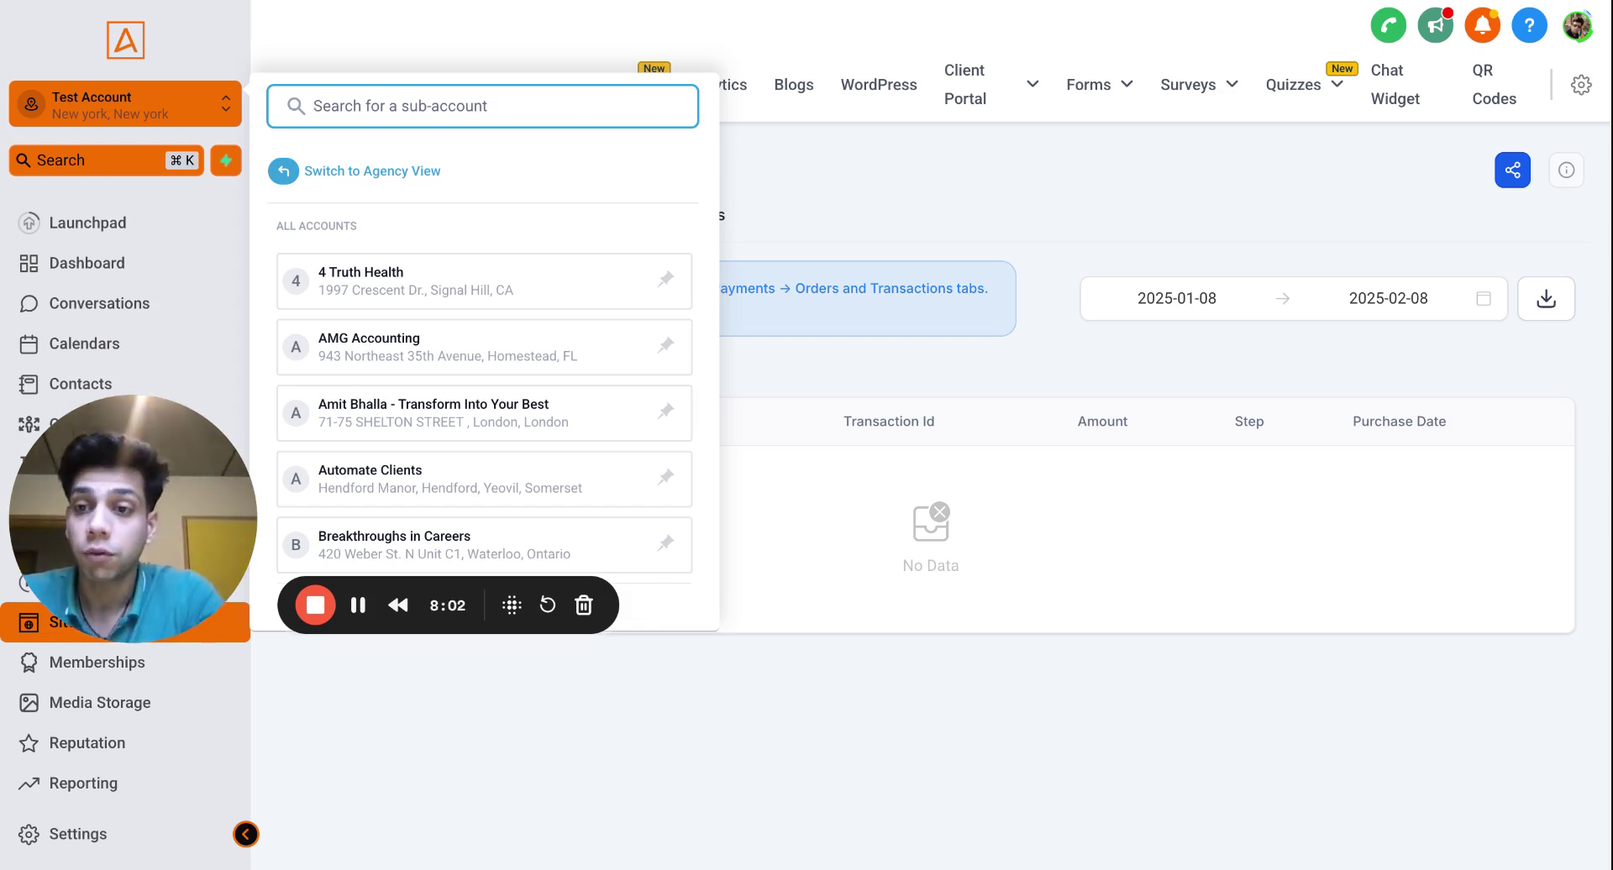
key(ctrl+Tab)
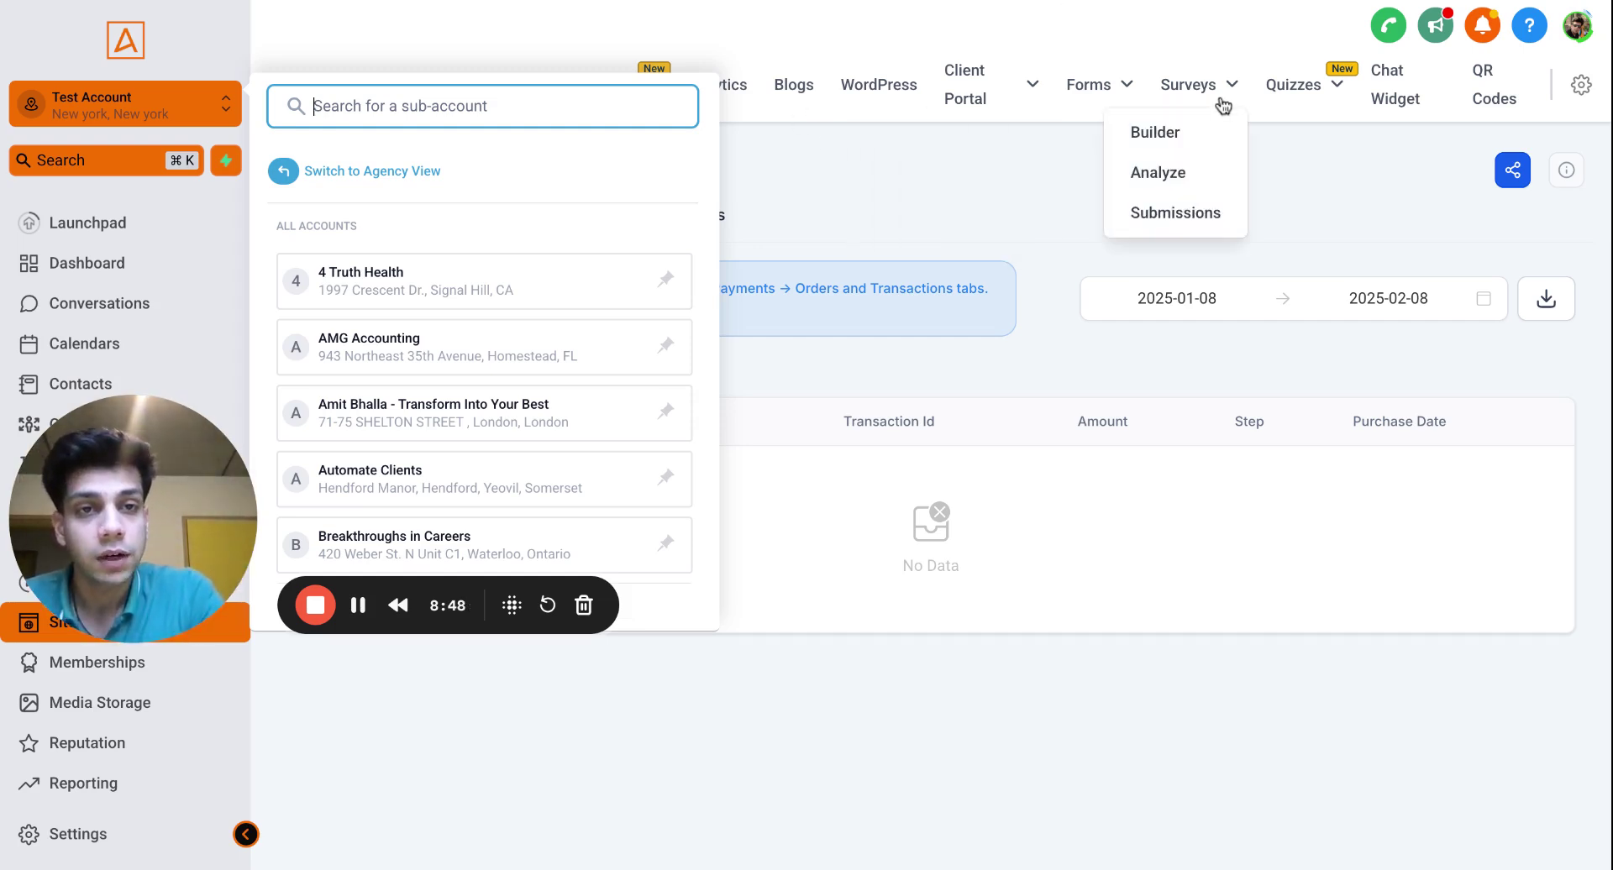
click(1216, 217)
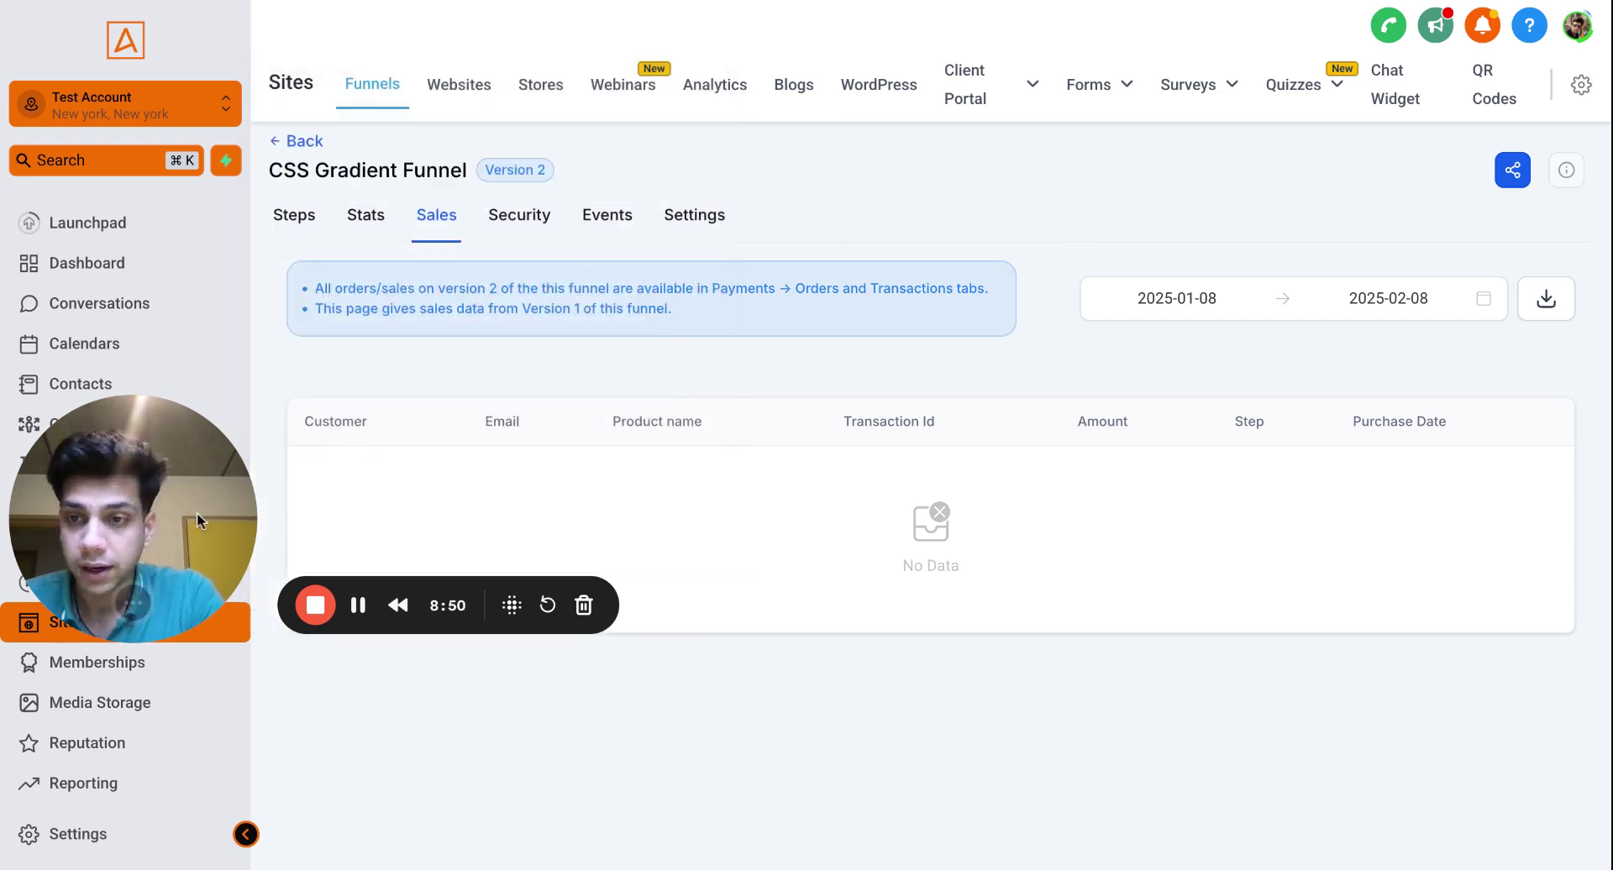
click(101, 475)
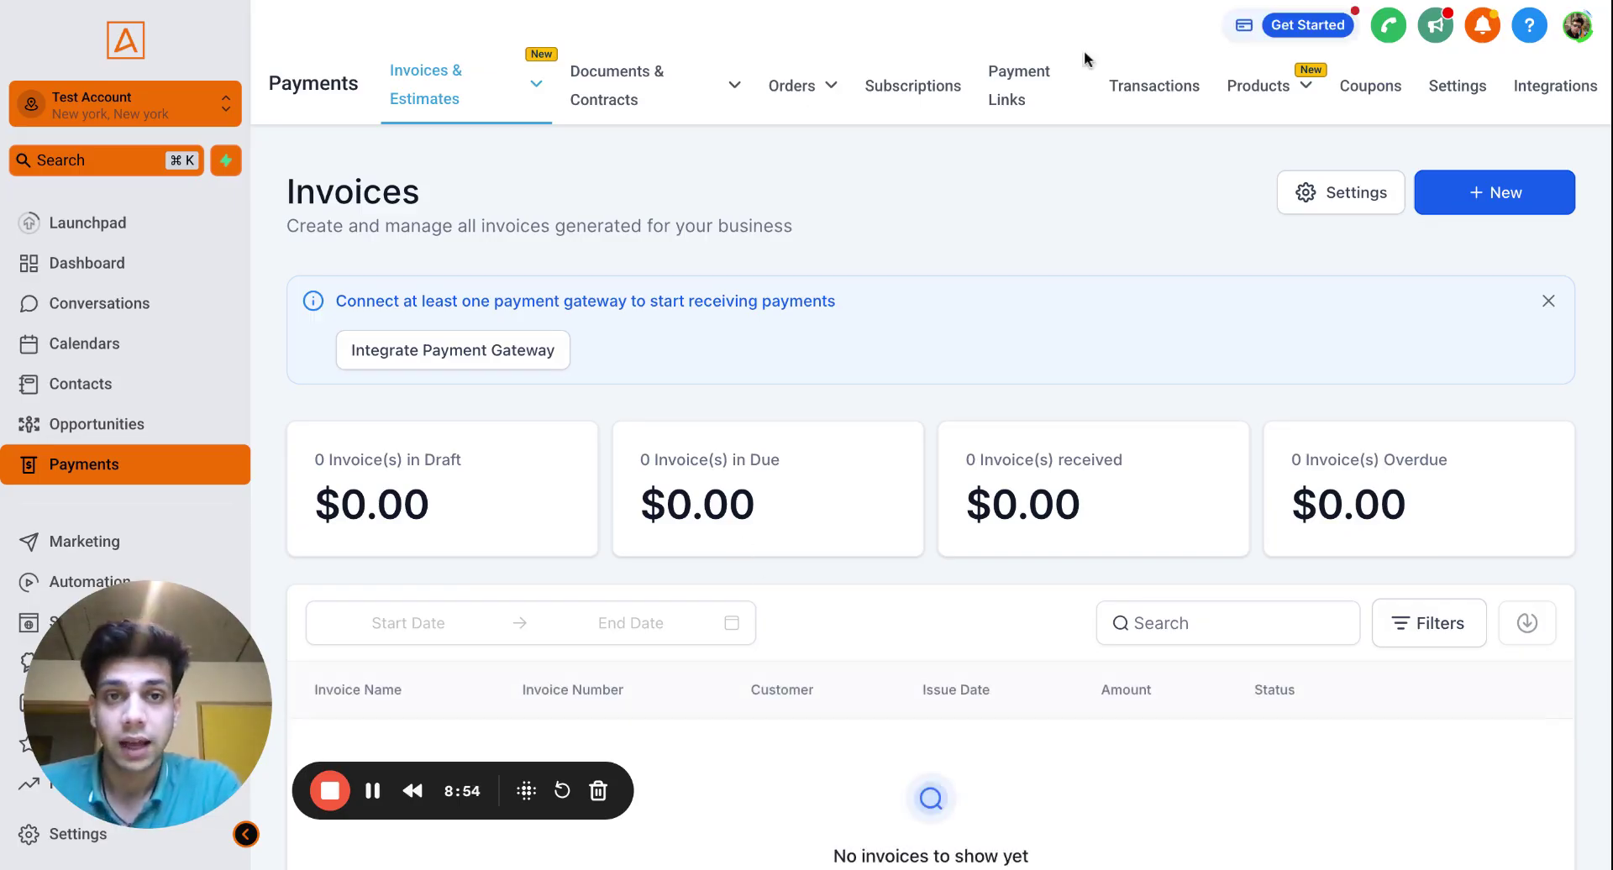
mouse_move(1251, 82)
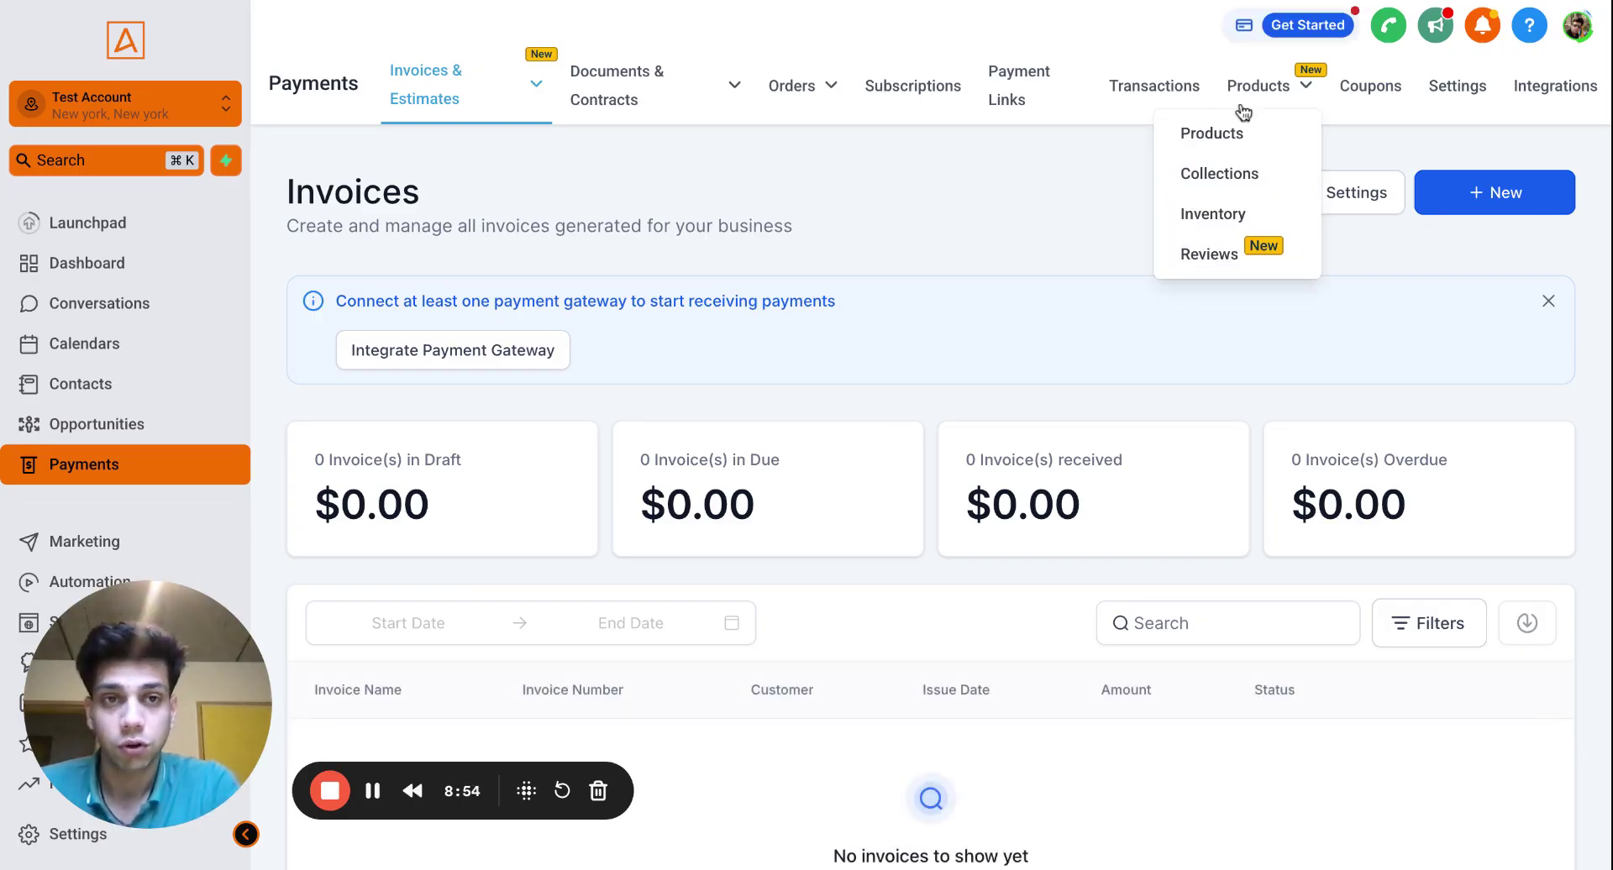
click(1253, 111)
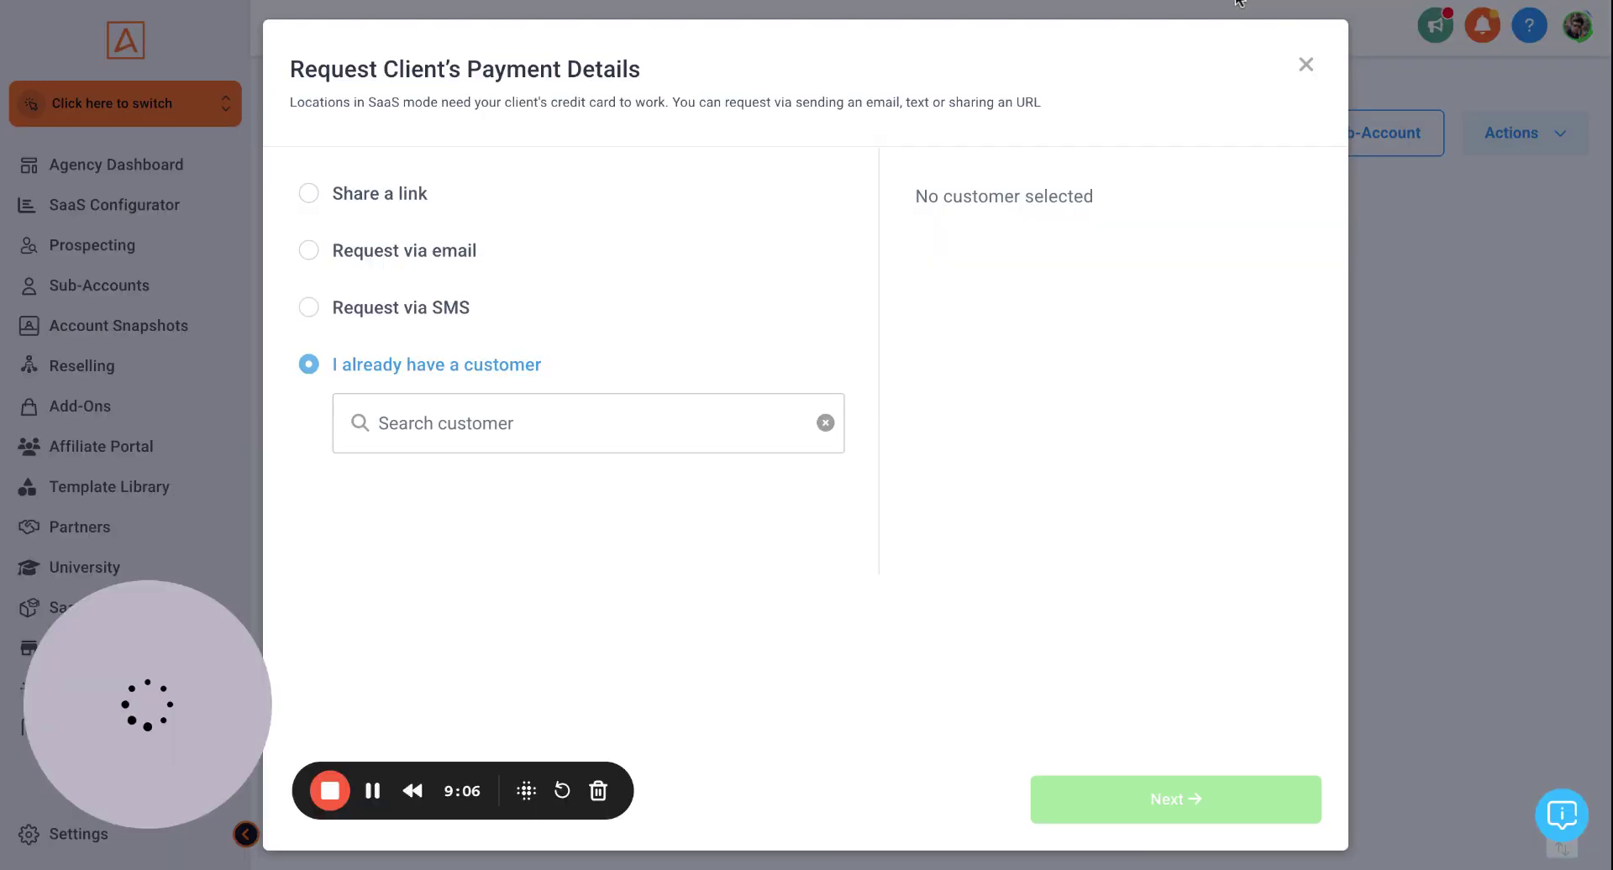
Close the payment details request, check Test Account's available actions and basic details, and return to its SaaS settings
click(1306, 67)
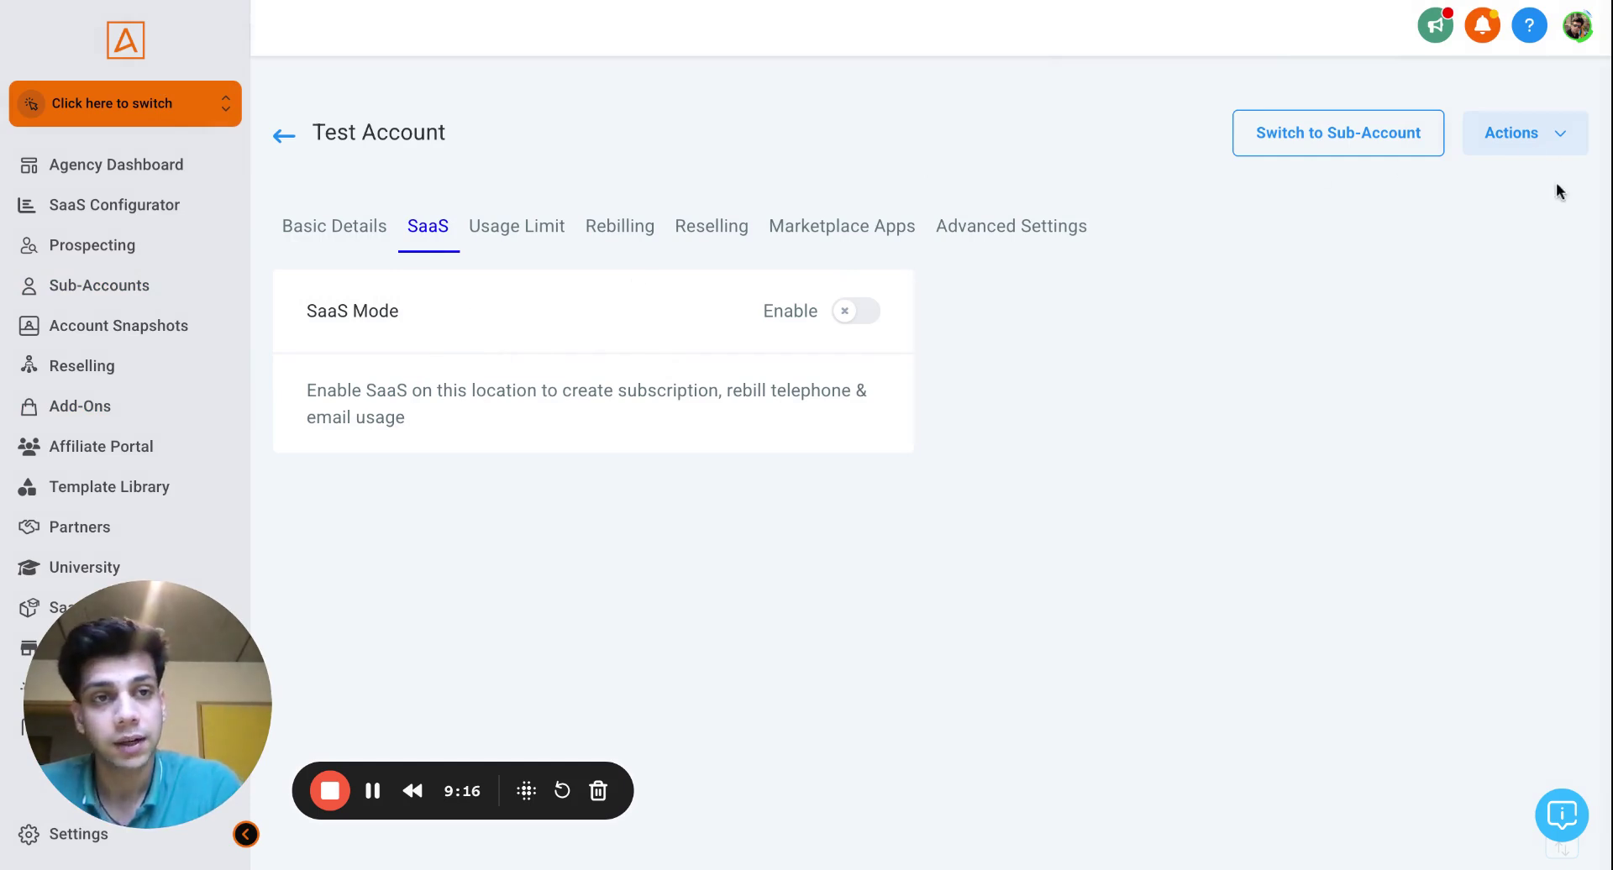
click(1515, 142)
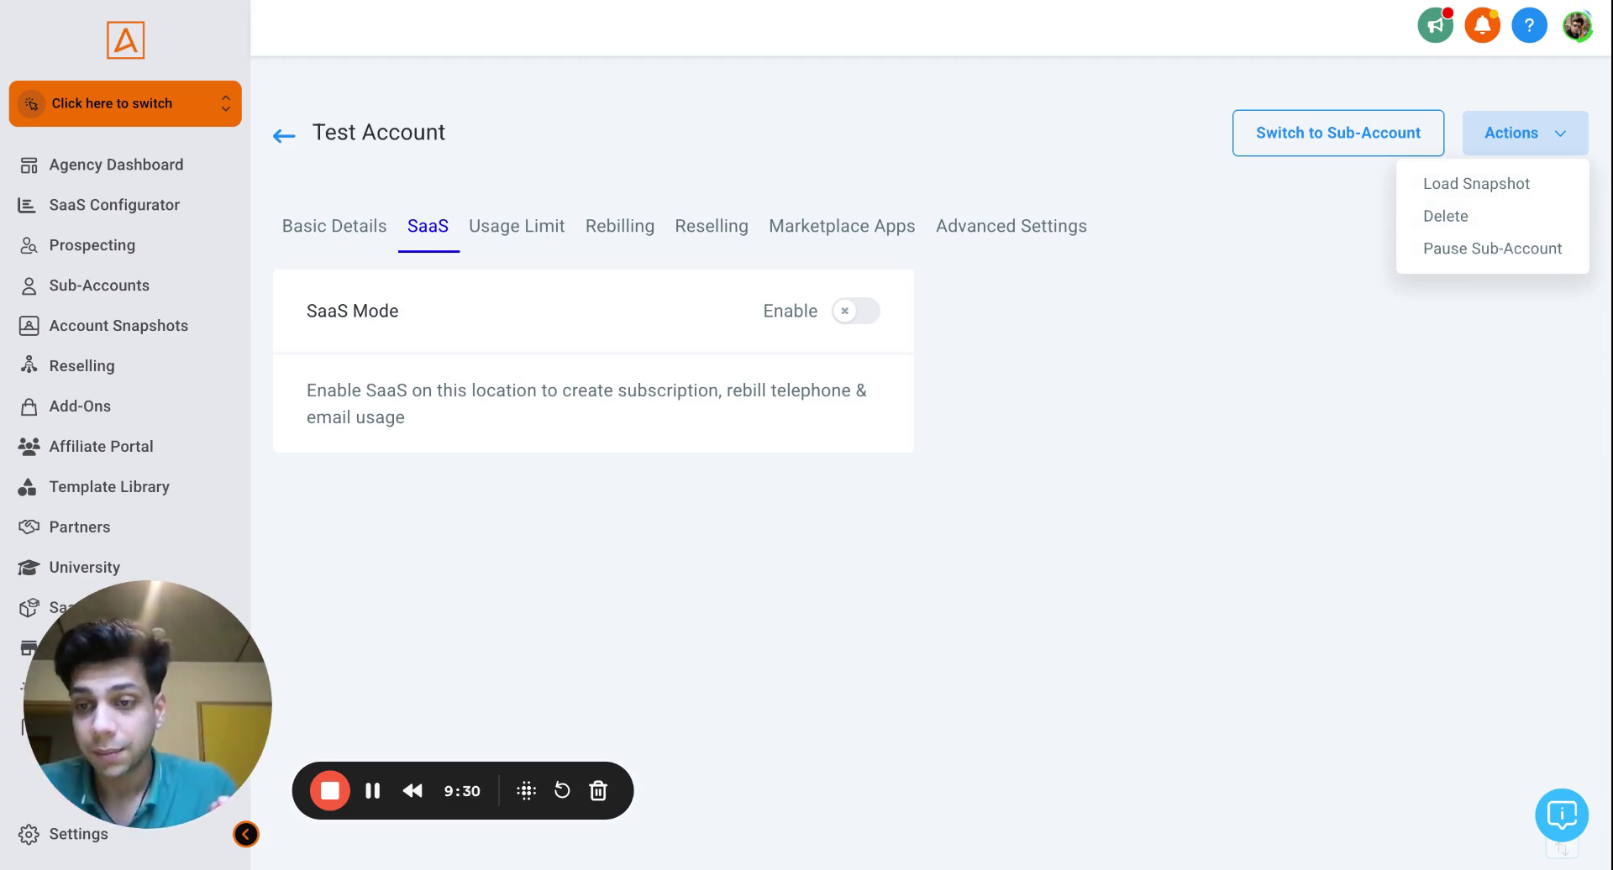
click(131, 746)
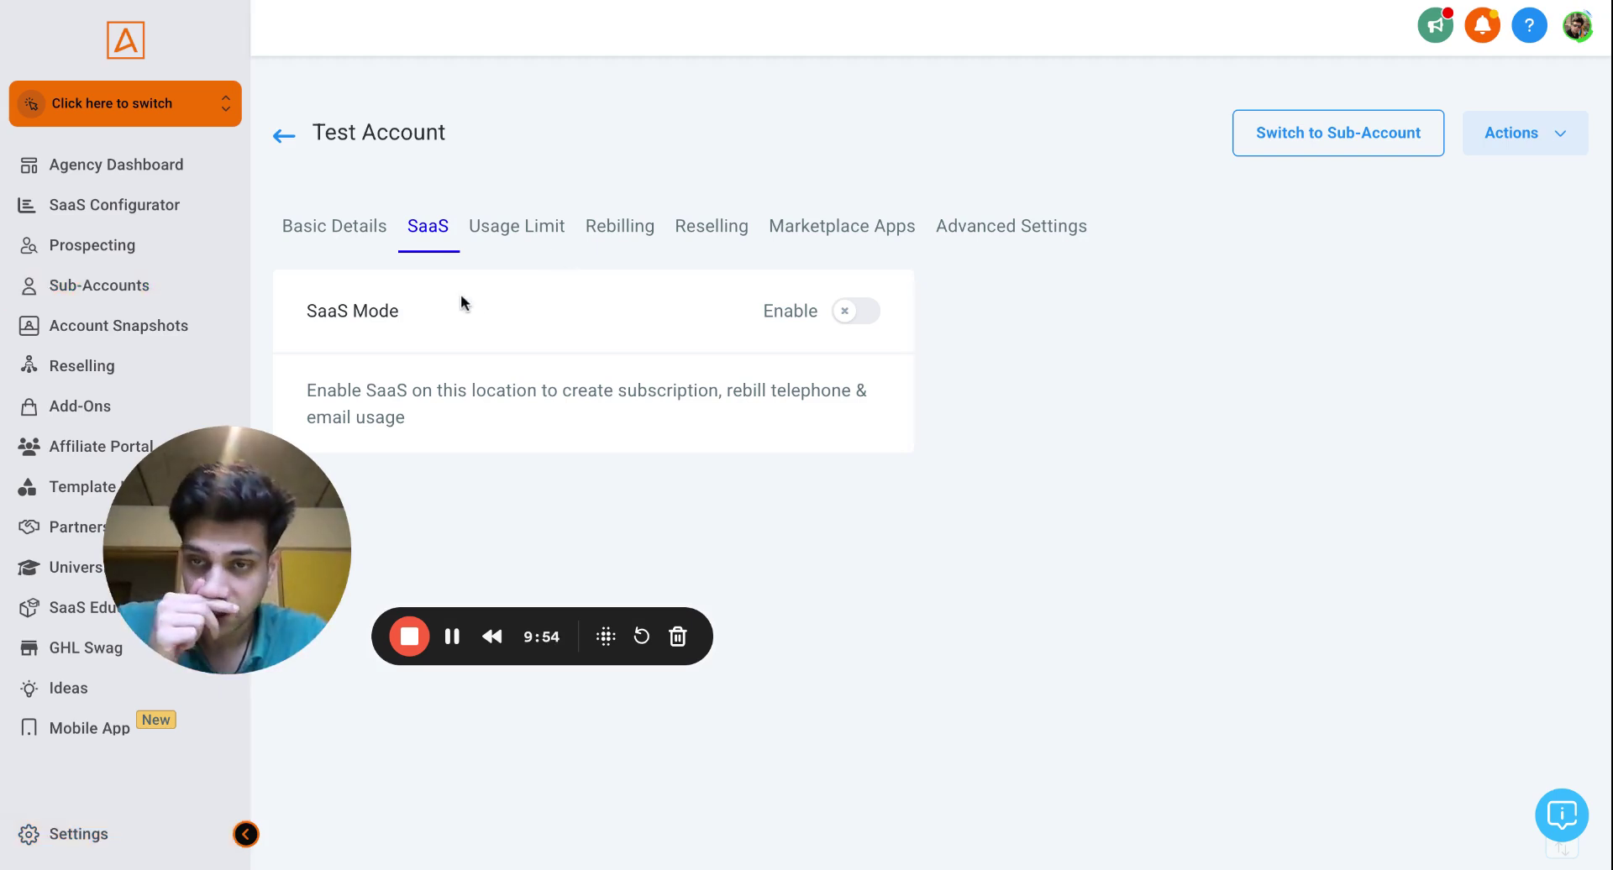
click(326, 241)
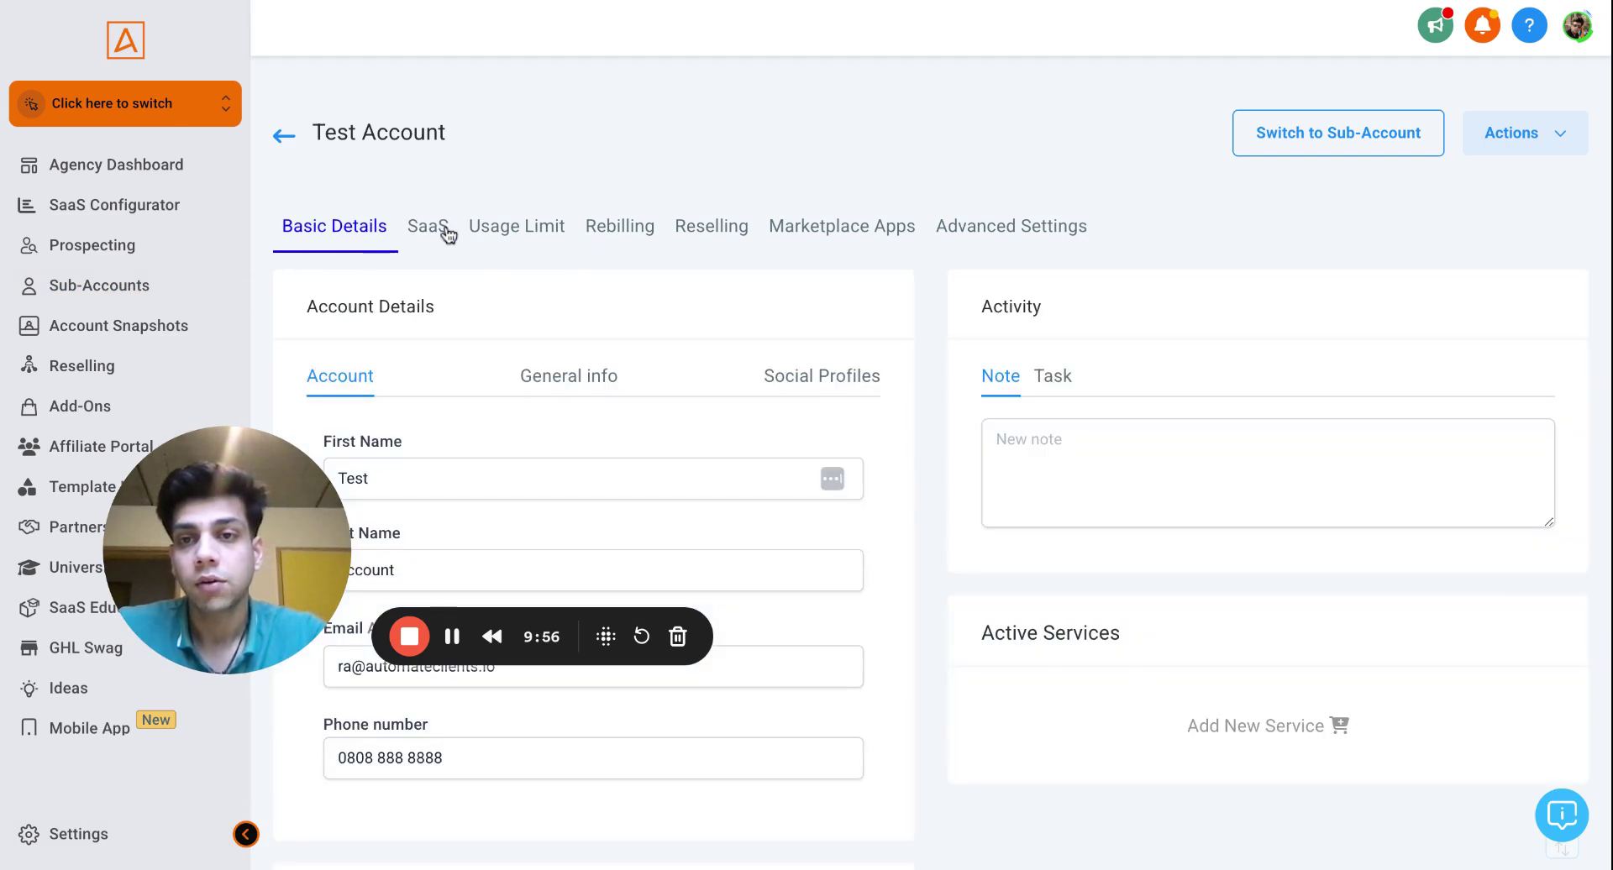
click(432, 242)
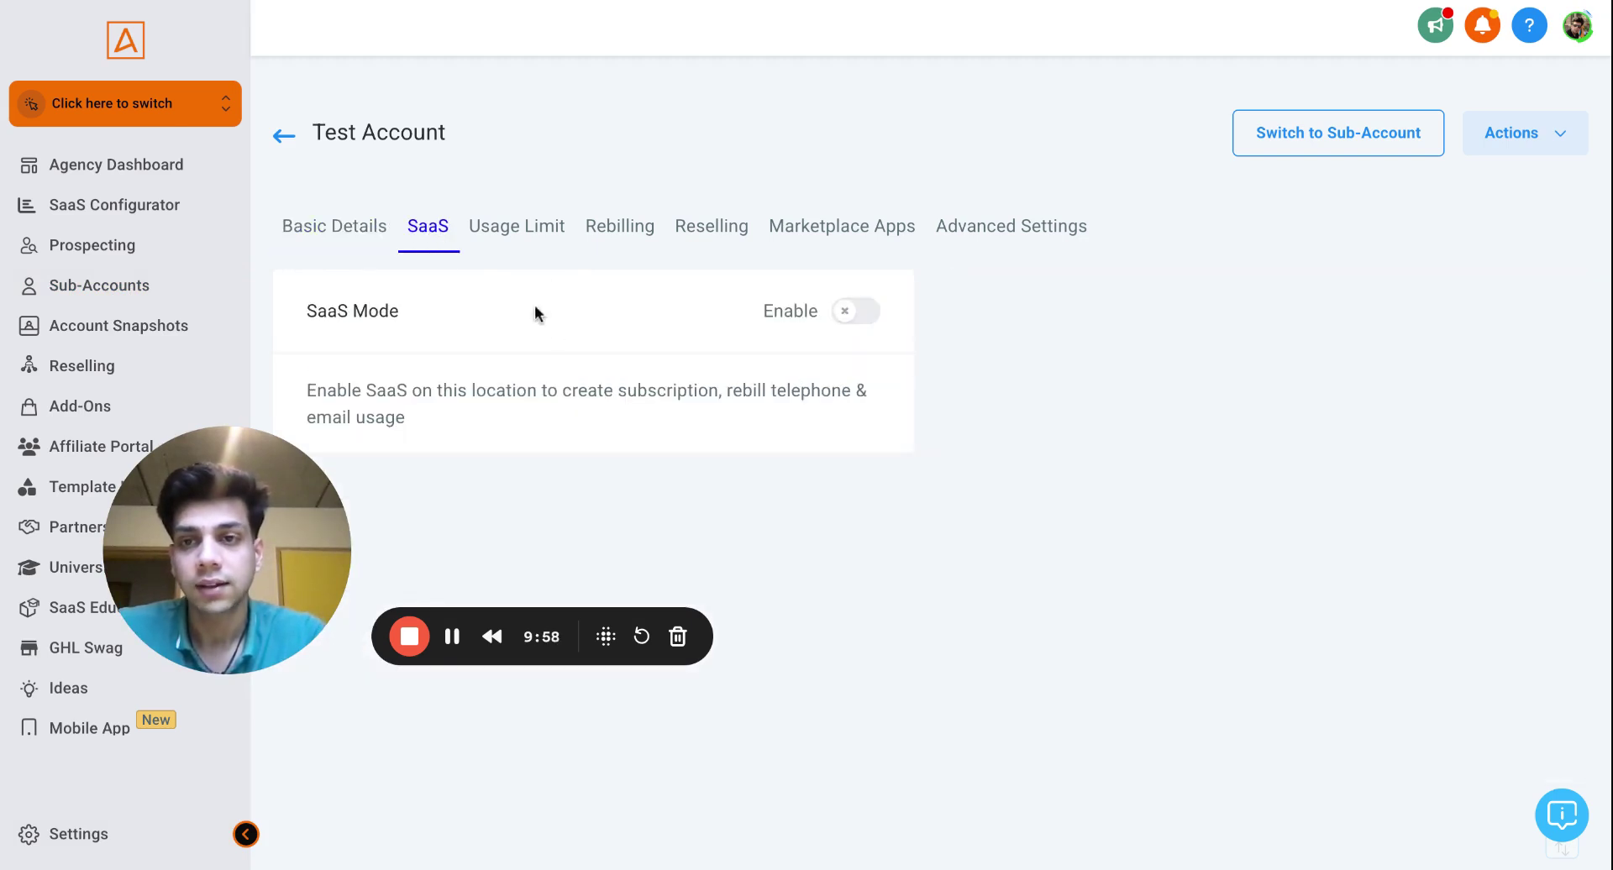
Begin enabling SaaS mode for Test Account with the Stripe space, choose the existing-customer option and open the customer search
click(850, 315)
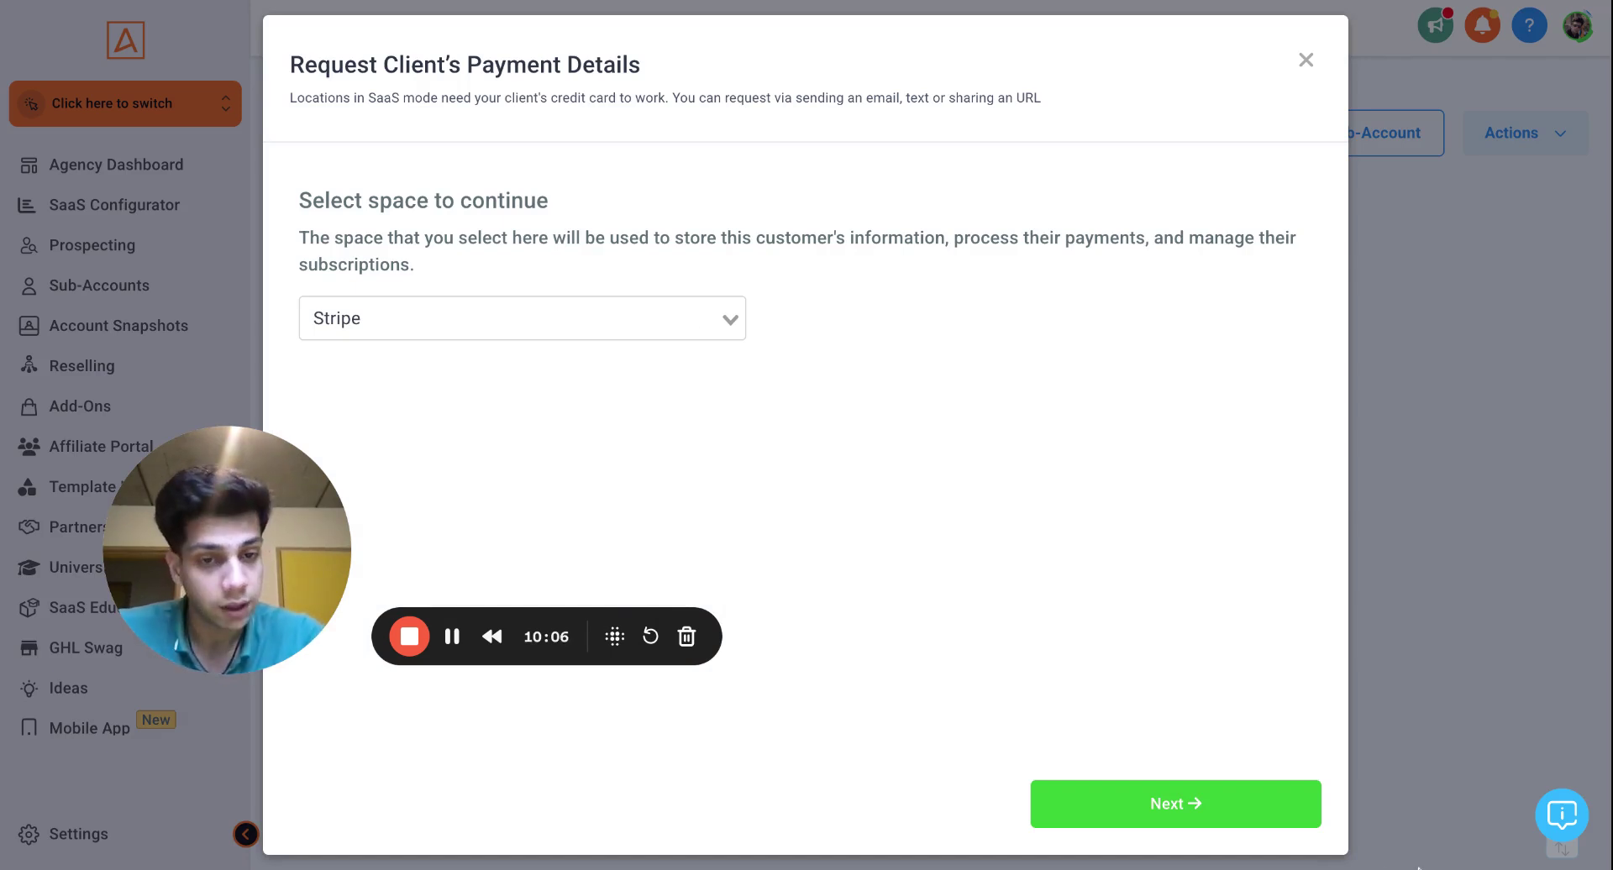
click(1199, 804)
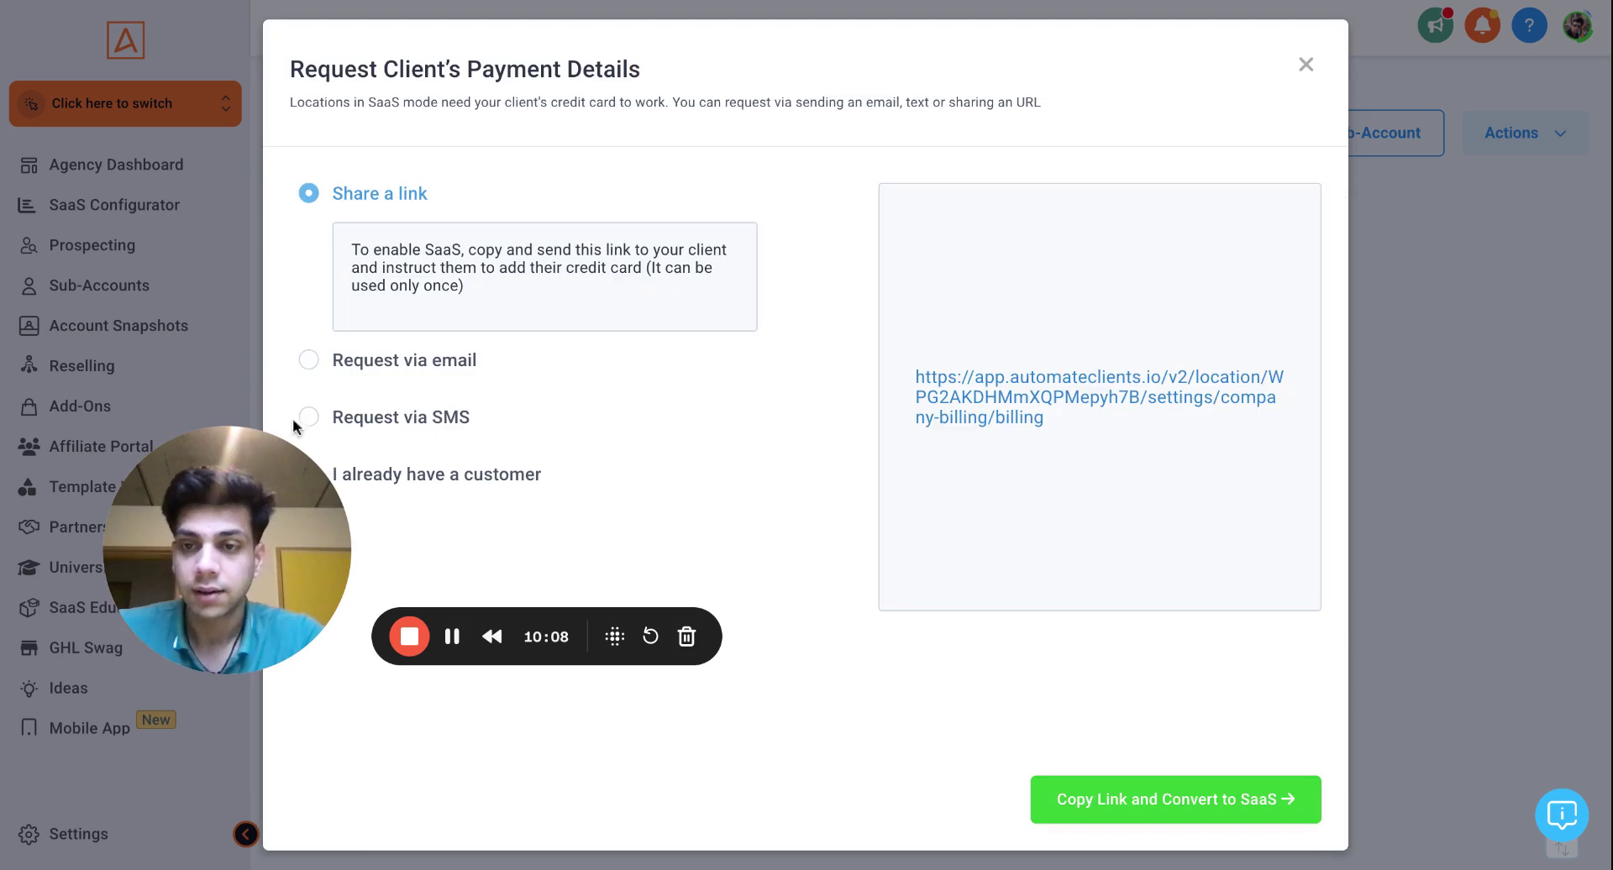
click(308, 477)
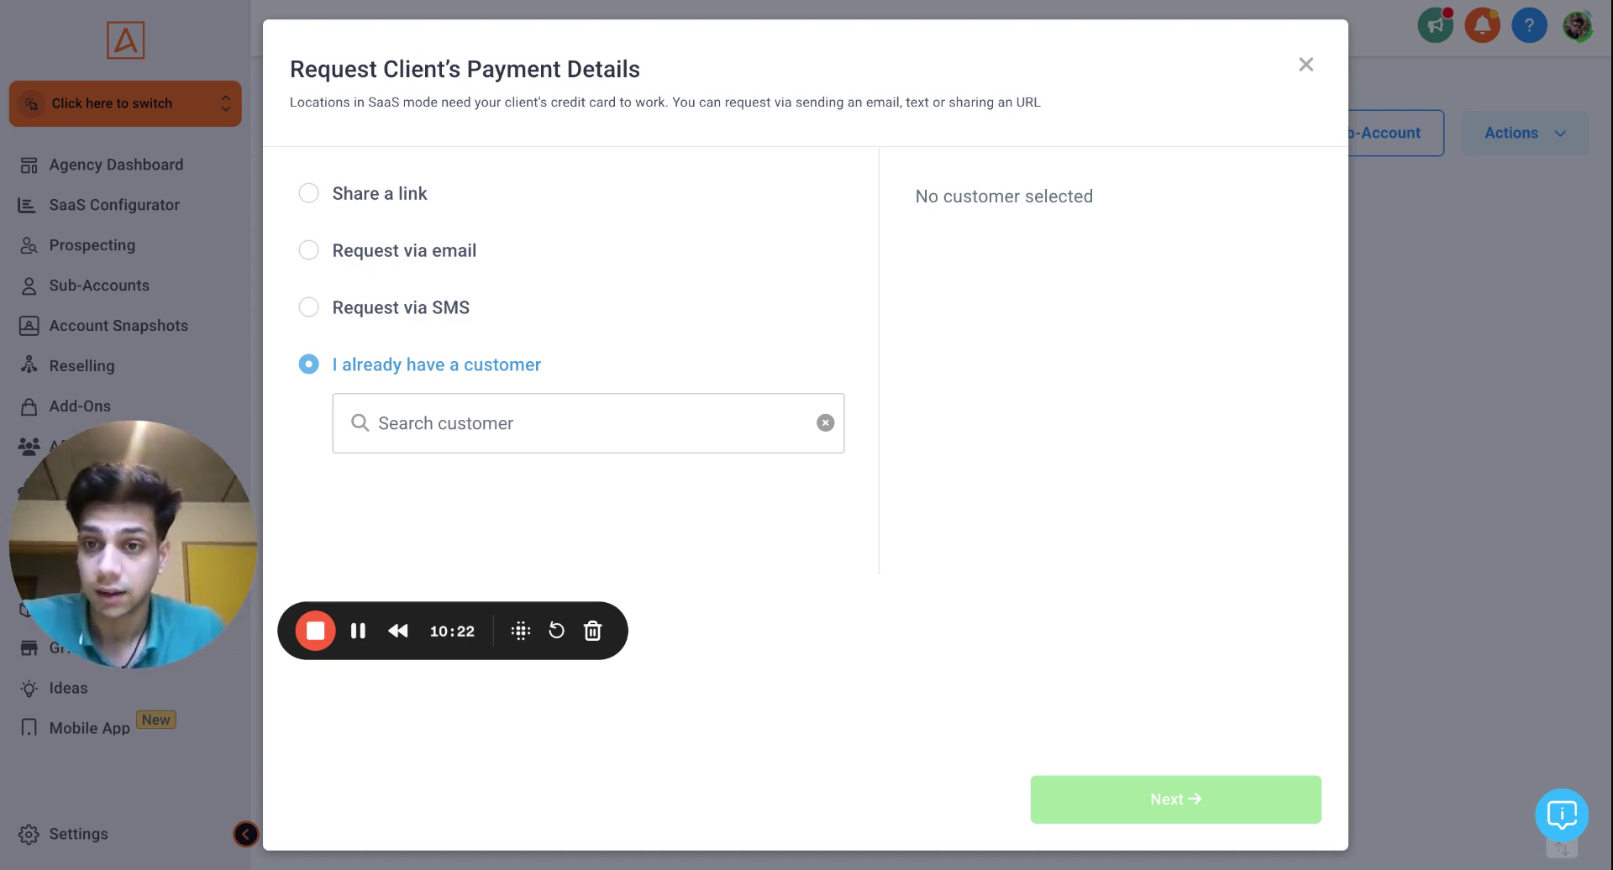
click(611, 433)
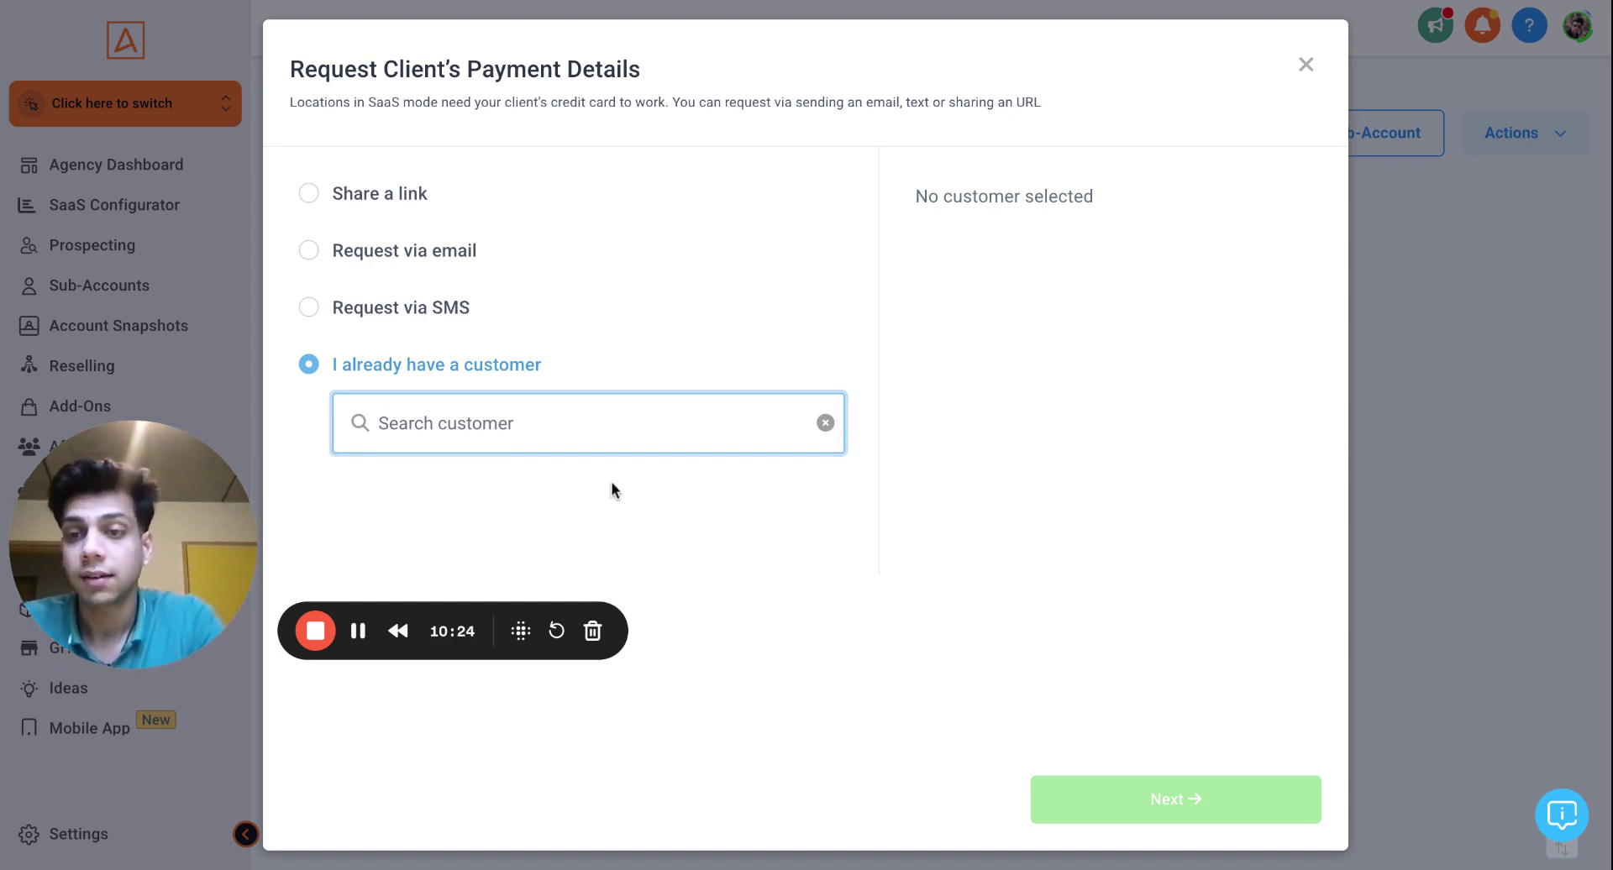